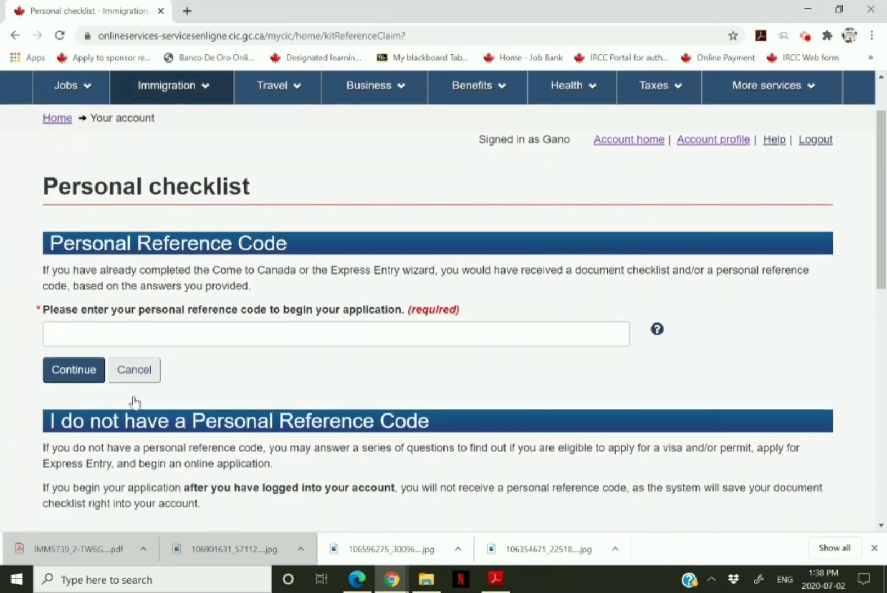
Scroll the Personal checklist and start the visitor visa, study or work permit questionnaire
{"action": "scroll", "coordinate": [134, 401], "scroll_direction": "down", "scroll_amount": 1}
{"action": "scroll", "coordinate": [134, 401], "scroll_direction": "down", "scroll_amount": 2}
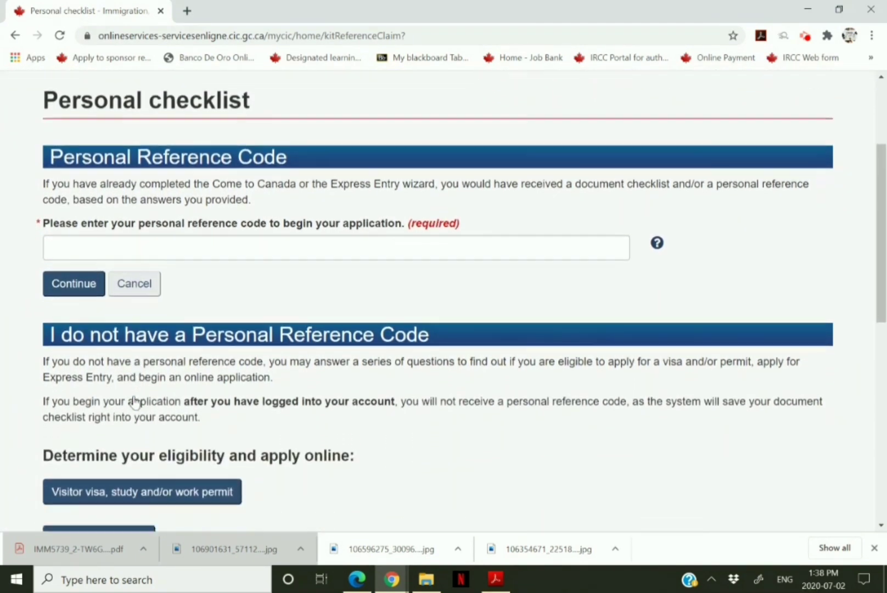
{"action": "scroll", "coordinate": [135, 403], "scroll_direction": "down", "scroll_amount": 1}
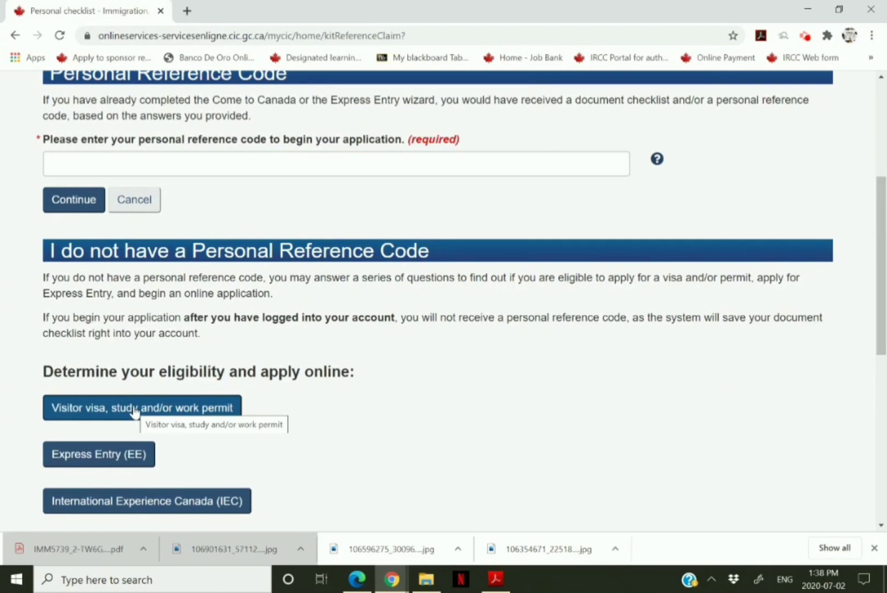
{"action": "left_click", "coordinate": [135, 410]}
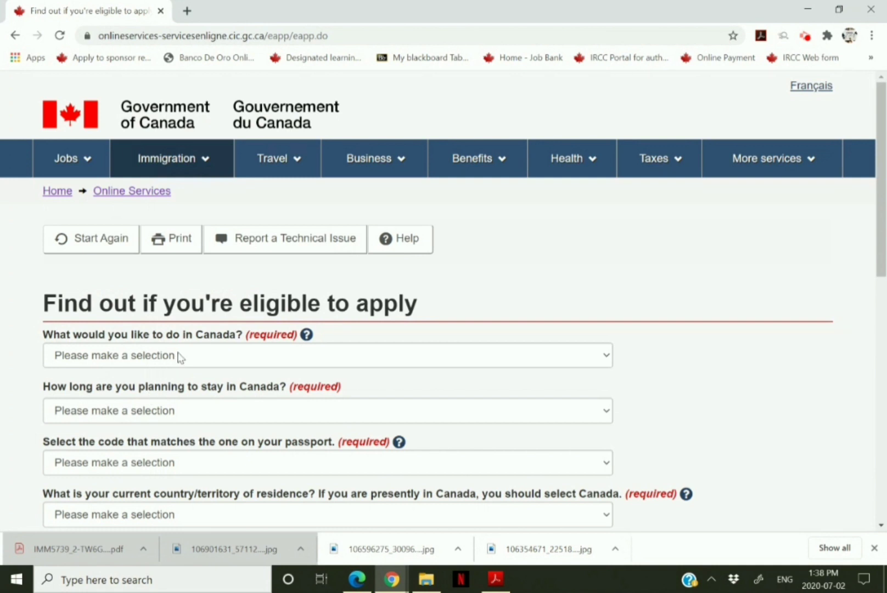
Choose Work, temporarily more than 6 months, and a PHL (Philippines) passport
{"action": "left_click", "coordinate": [180, 358]}
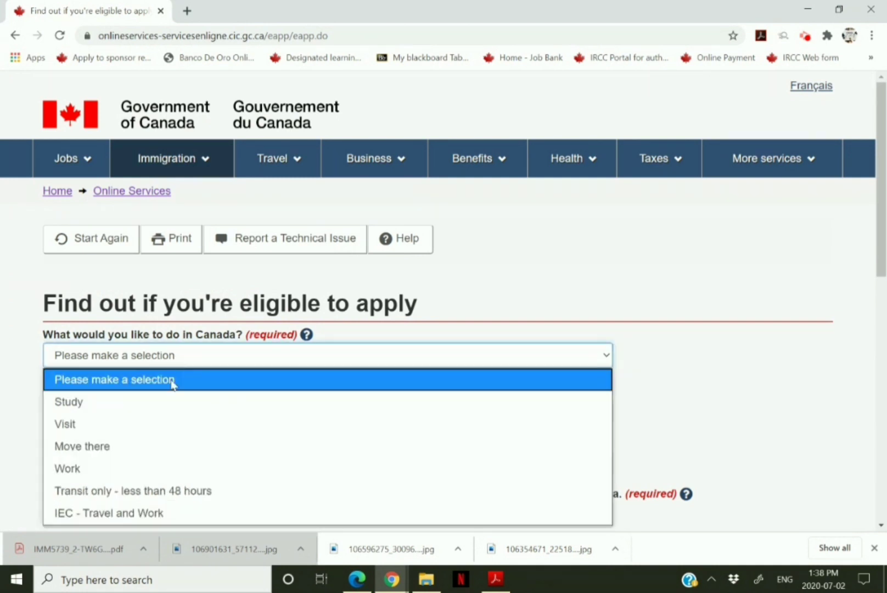
{"action": "left_click", "coordinate": [155, 476]}
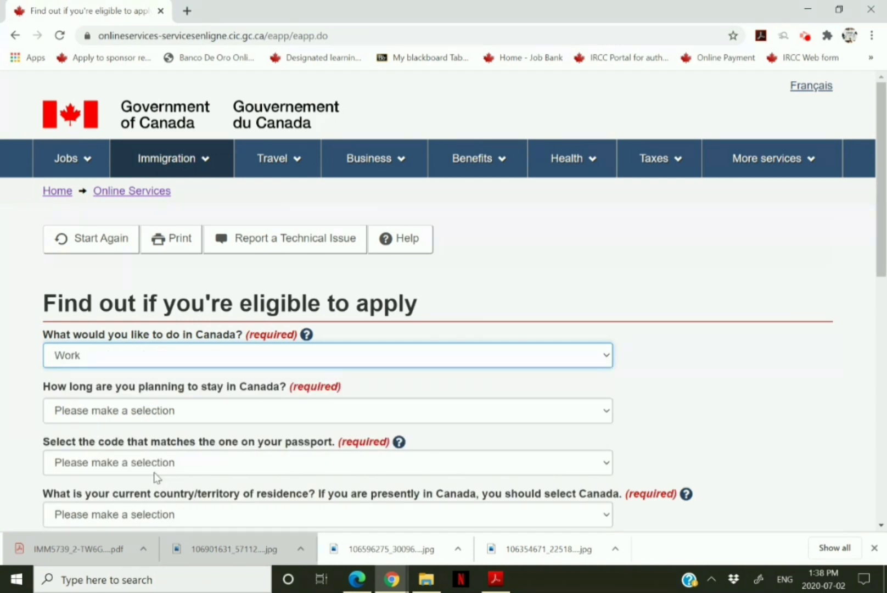
{"action": "left_click", "coordinate": [176, 416]}
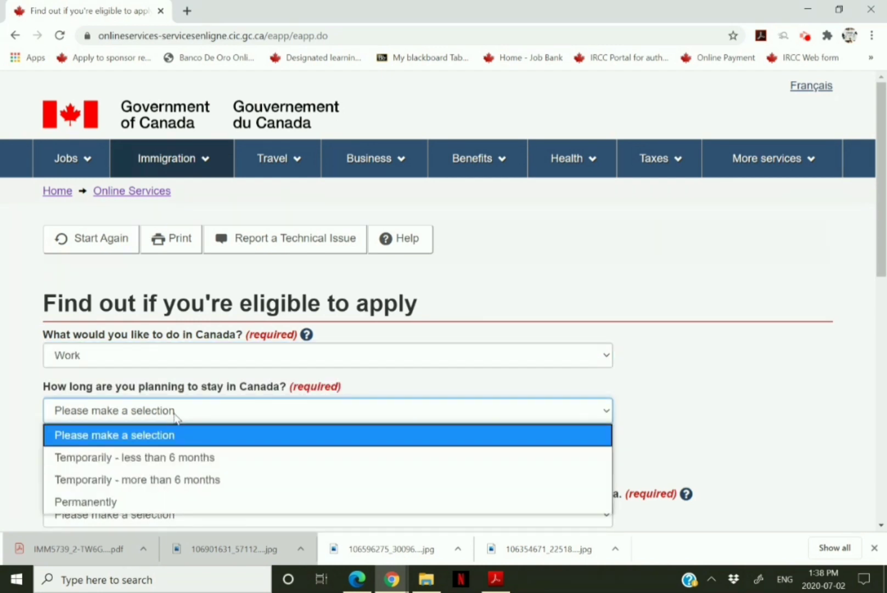
{"action": "left_click", "coordinate": [178, 481]}
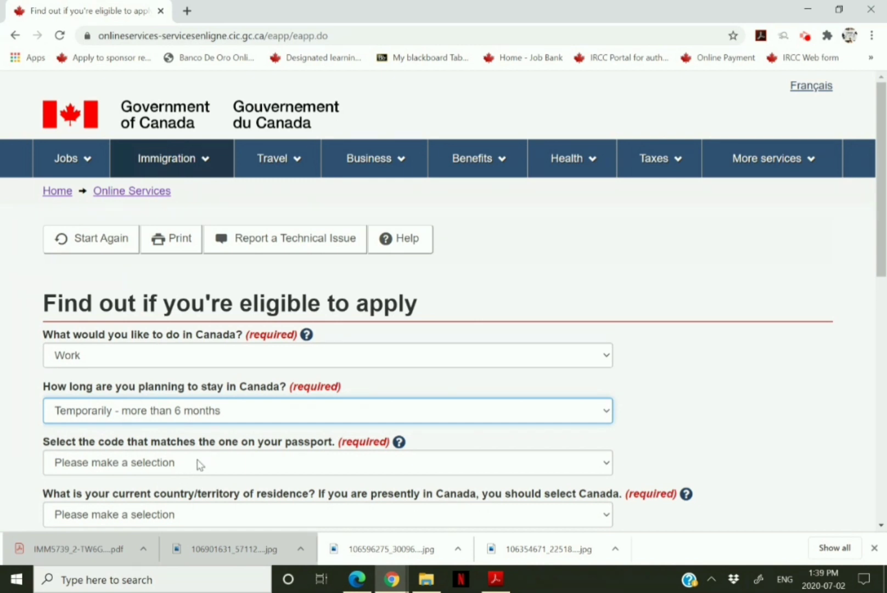
{"action": "left_click", "coordinate": [198, 465]}
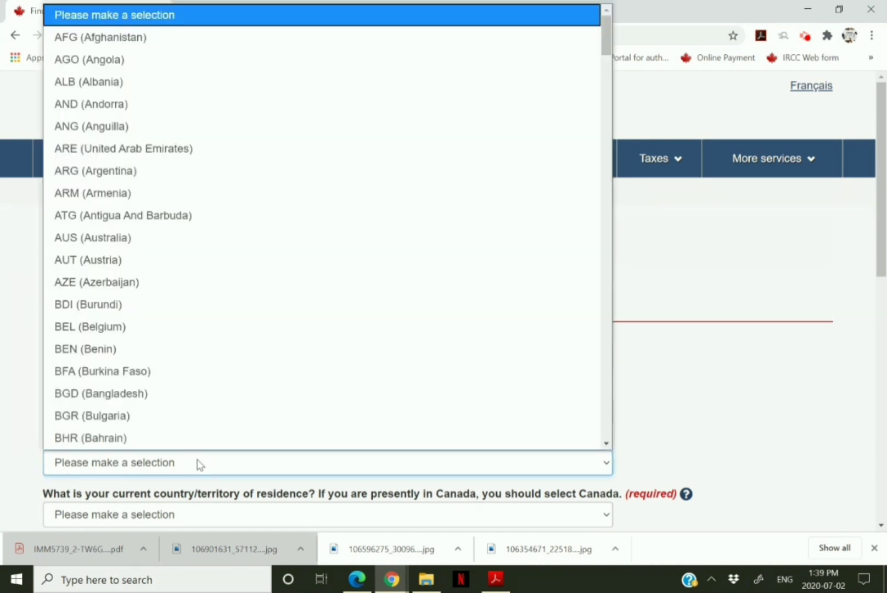
{"action": "type", "text": "ph"}
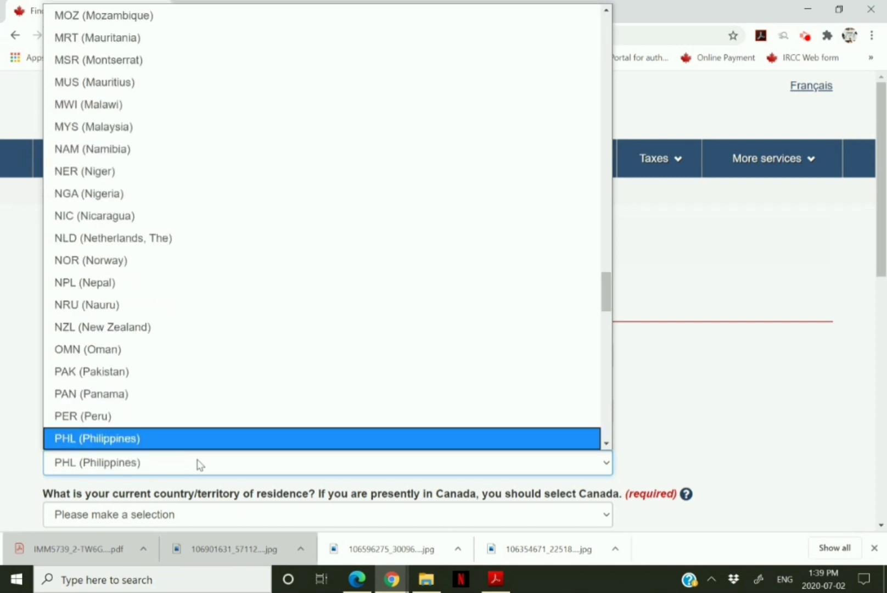
{"action": "left_click", "coordinate": [217, 437]}
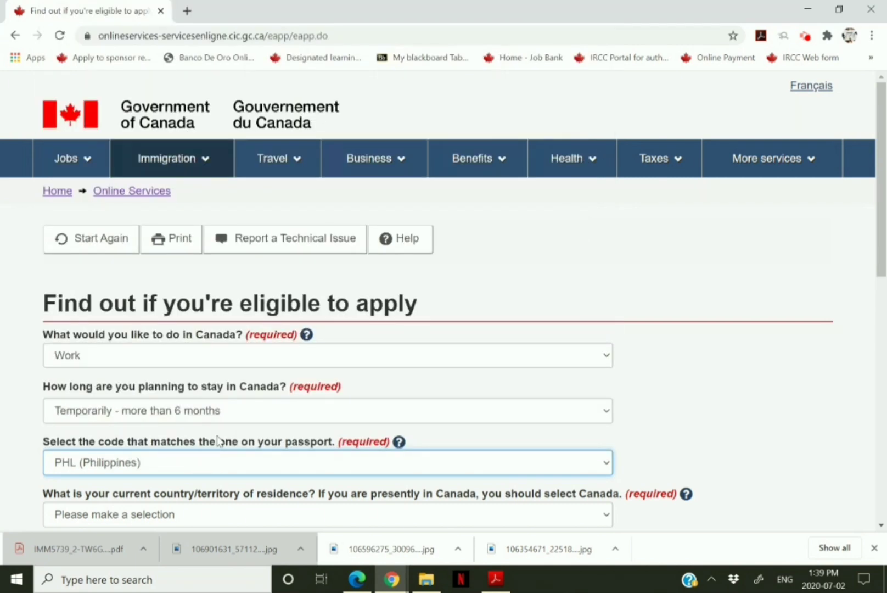
Set country of residence to Canada and answer No to having a Canadian family member
{"action": "scroll", "coordinate": [217, 438], "scroll_direction": "down", "scroll_amount": 2}
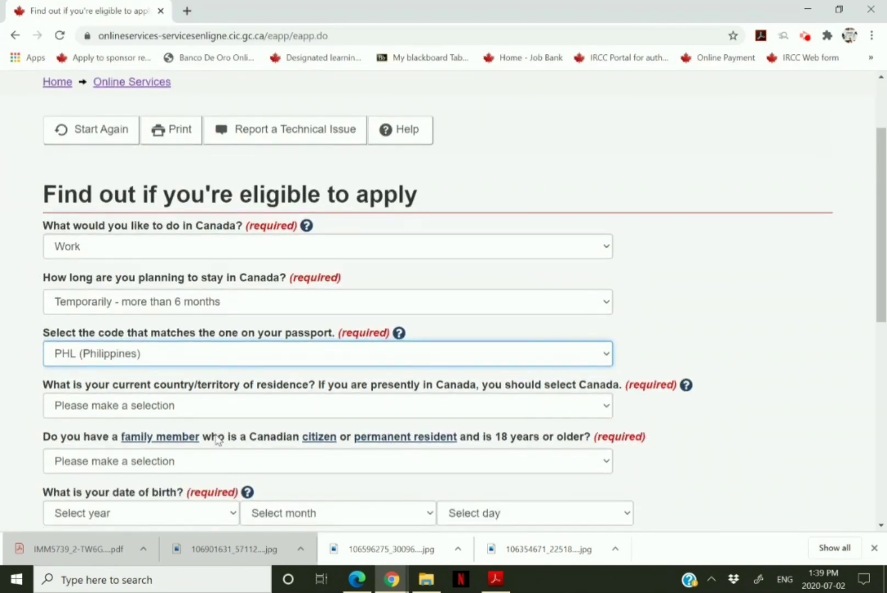
{"action": "left_click", "coordinate": [221, 403]}
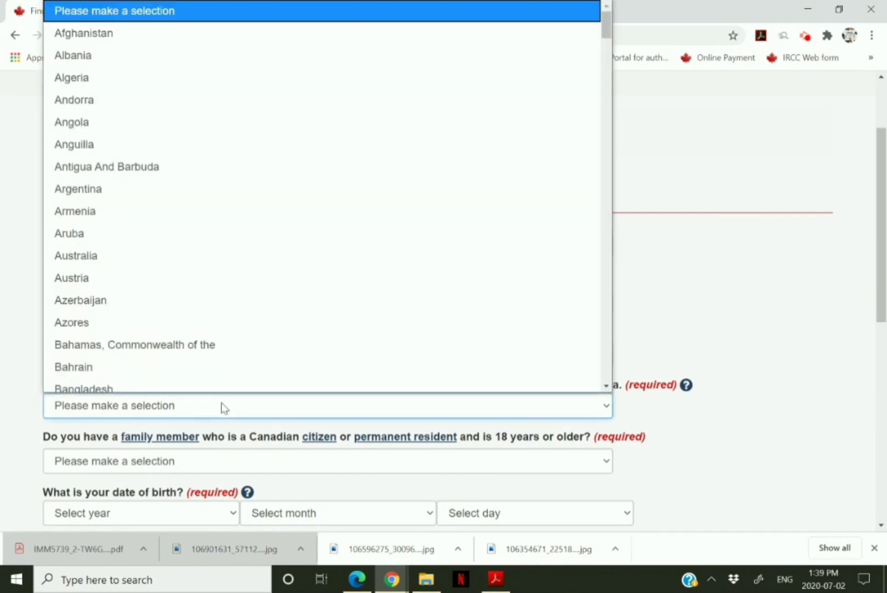
{"action": "key", "text": "c"}
{"action": "key", "text": "Down"}
{"action": "key", "text": "Down"}
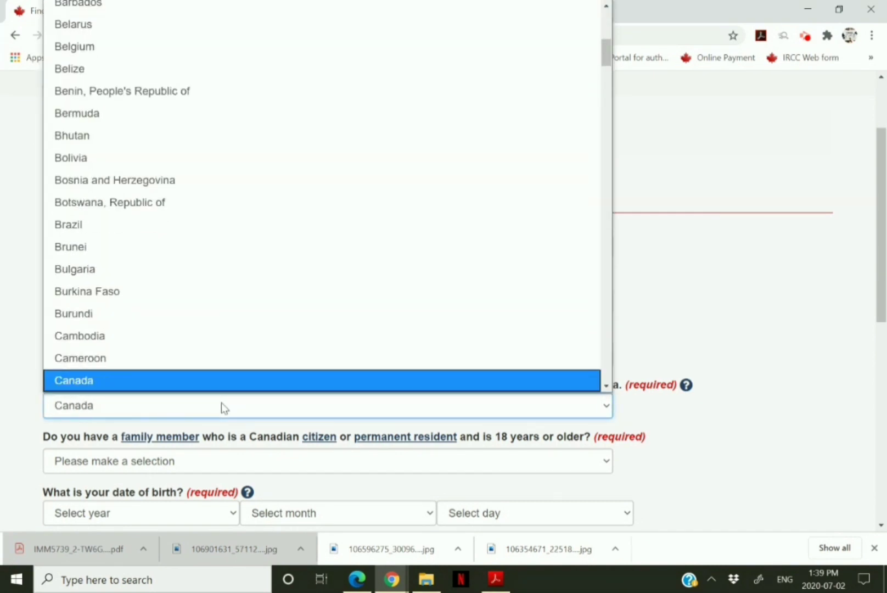
{"action": "key", "text": "Down"}
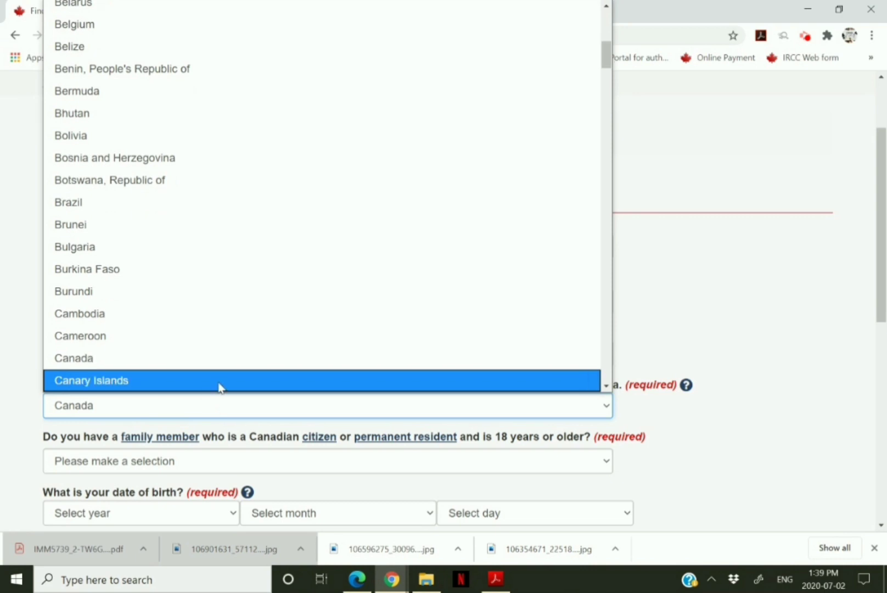
{"action": "left_click", "coordinate": [214, 363]}
{"action": "scroll", "coordinate": [215, 365], "scroll_direction": "down", "scroll_amount": 1}
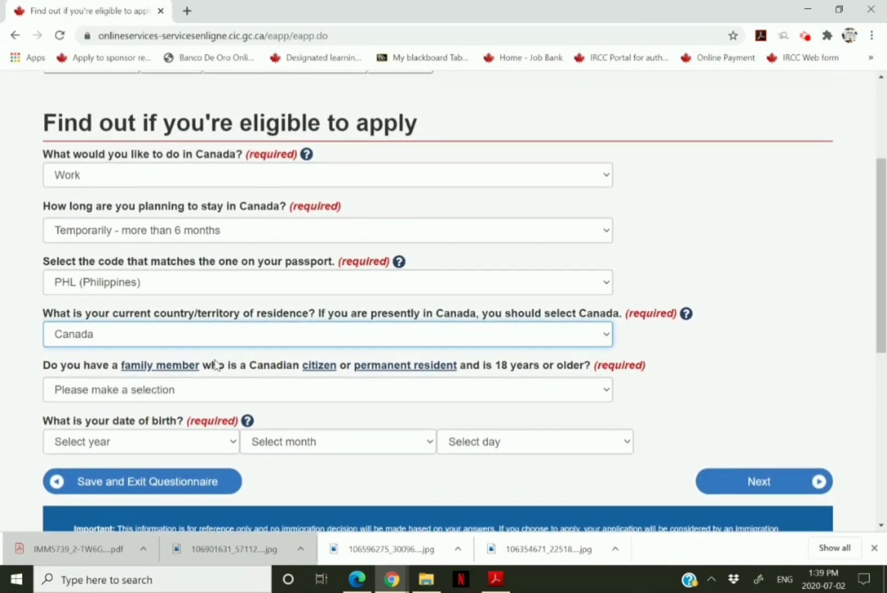
{"action": "left_click", "coordinate": [221, 398]}
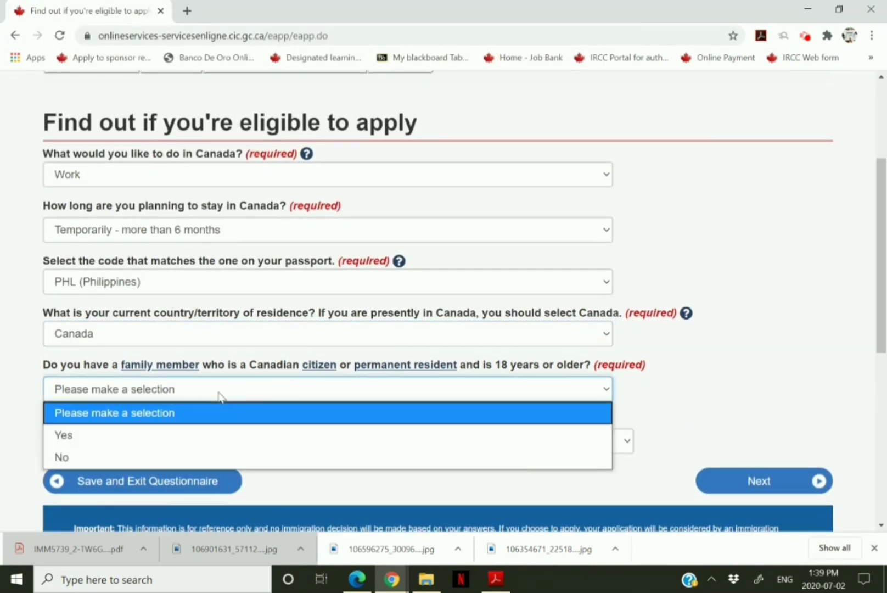
{"action": "left_click", "coordinate": [146, 456]}
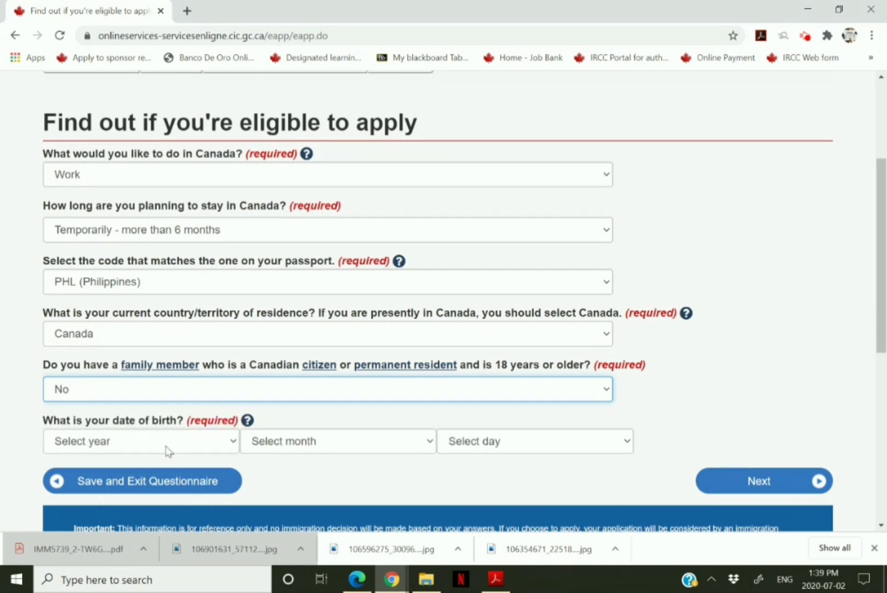
{"action": "left_click", "coordinate": [166, 450]}
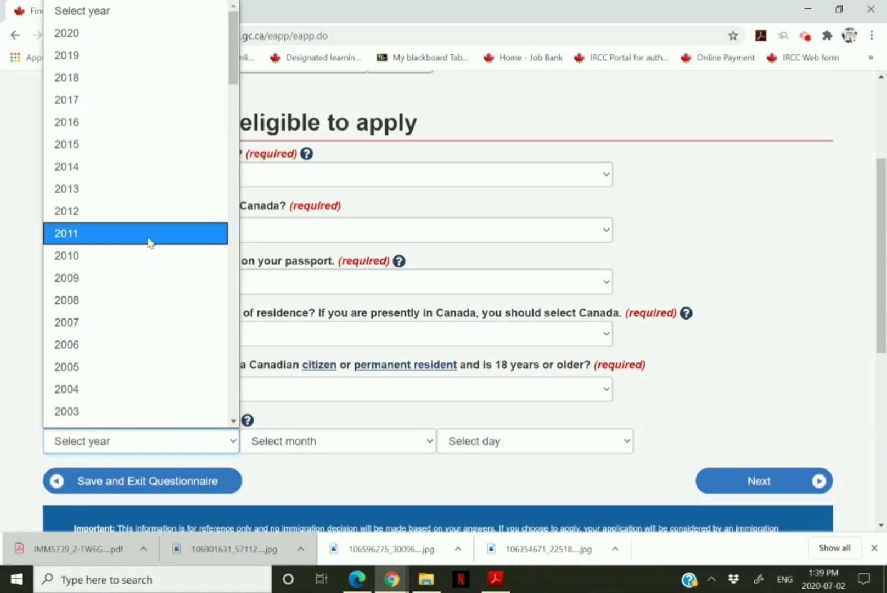
{"action": "scroll", "coordinate": [148, 241], "scroll_direction": "down", "scroll_amount": 12}
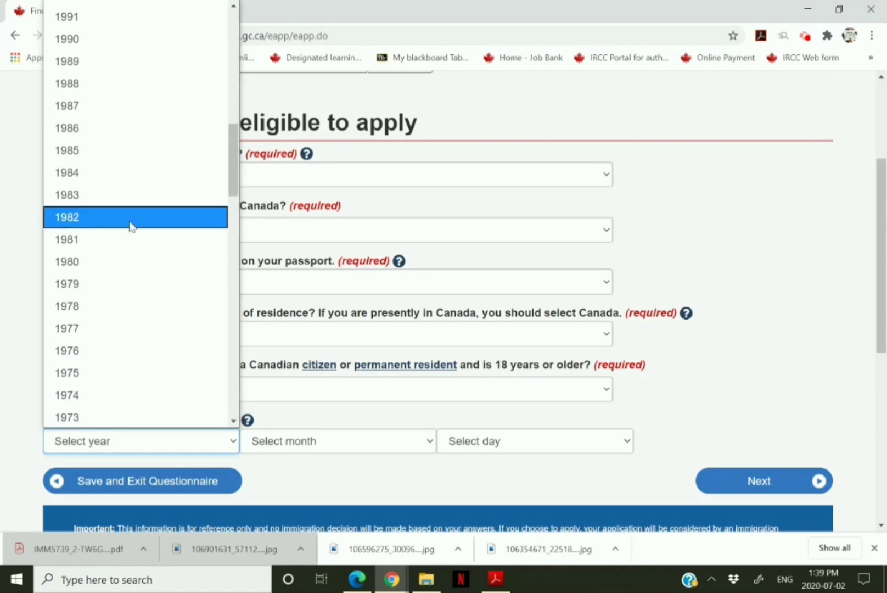
{"action": "left_click", "coordinate": [97, 72]}
{"action": "left_click", "coordinate": [319, 447]}
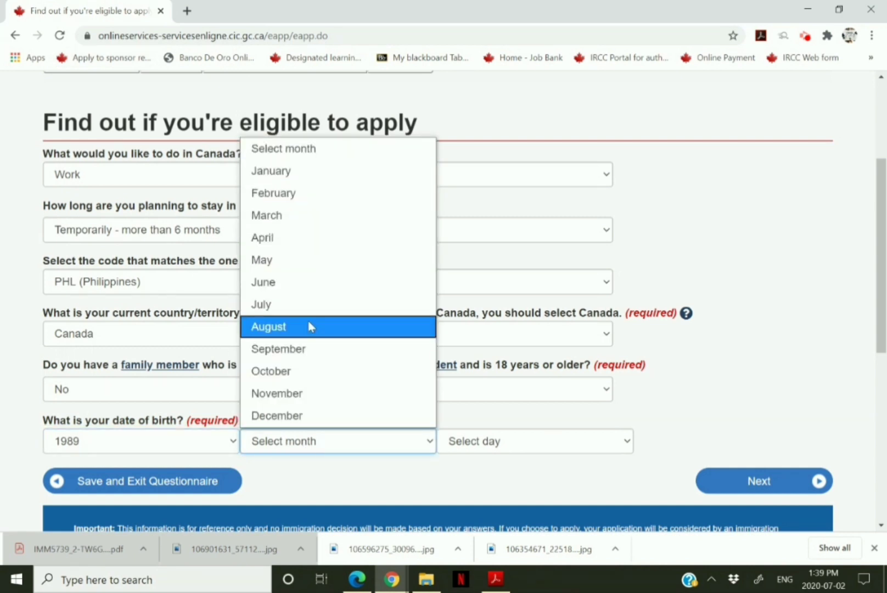
{"action": "left_click", "coordinate": [308, 337]}
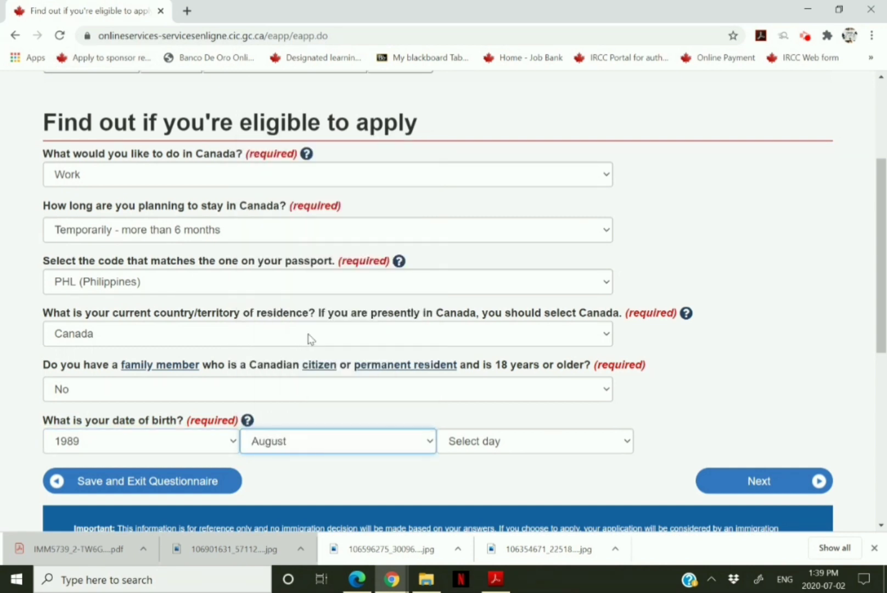
{"action": "left_click", "coordinate": [523, 445]}
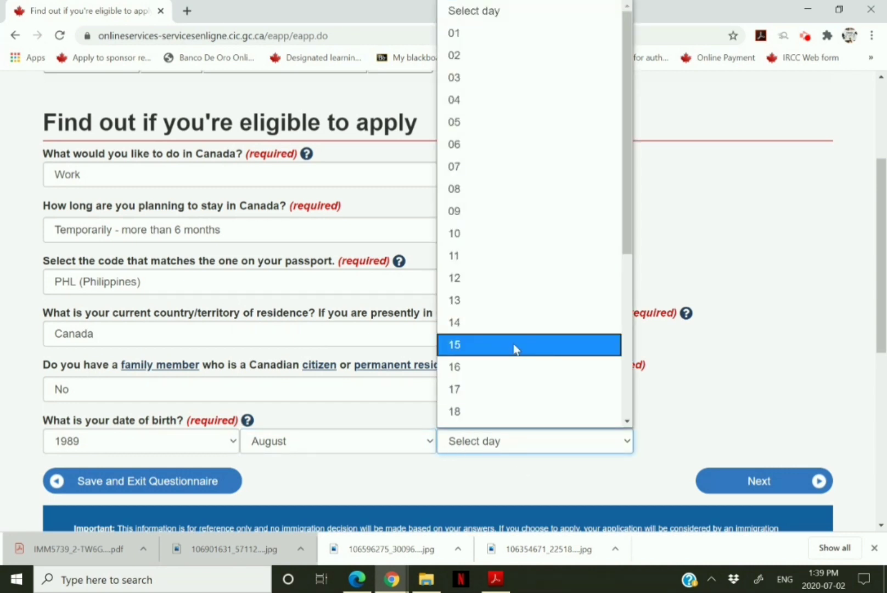
{"action": "scroll", "coordinate": [513, 349], "scroll_direction": "down", "scroll_amount": 4}
{"action": "left_click", "coordinate": [490, 351]}
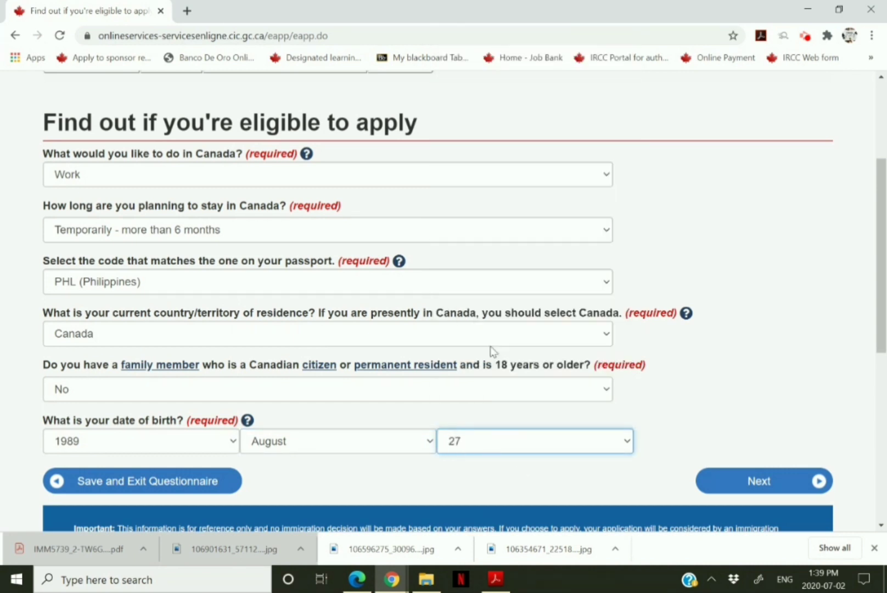
{"action": "scroll", "coordinate": [489, 352], "scroll_direction": "down", "scroll_amount": 1}
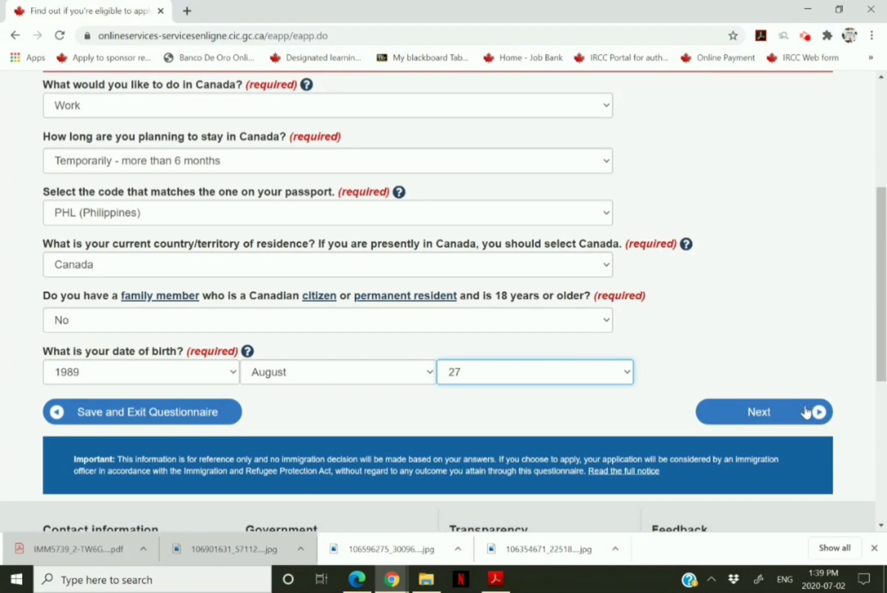
{"action": "left_click", "coordinate": [805, 411]}
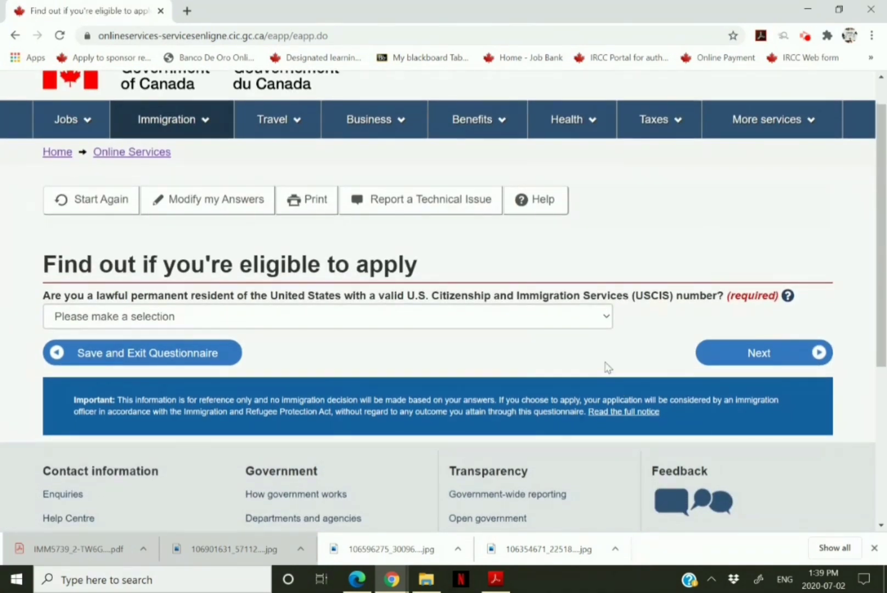
Answer No to being a US permanent resident and set current immigration status to Worker
{"action": "left_click", "coordinate": [606, 320]}
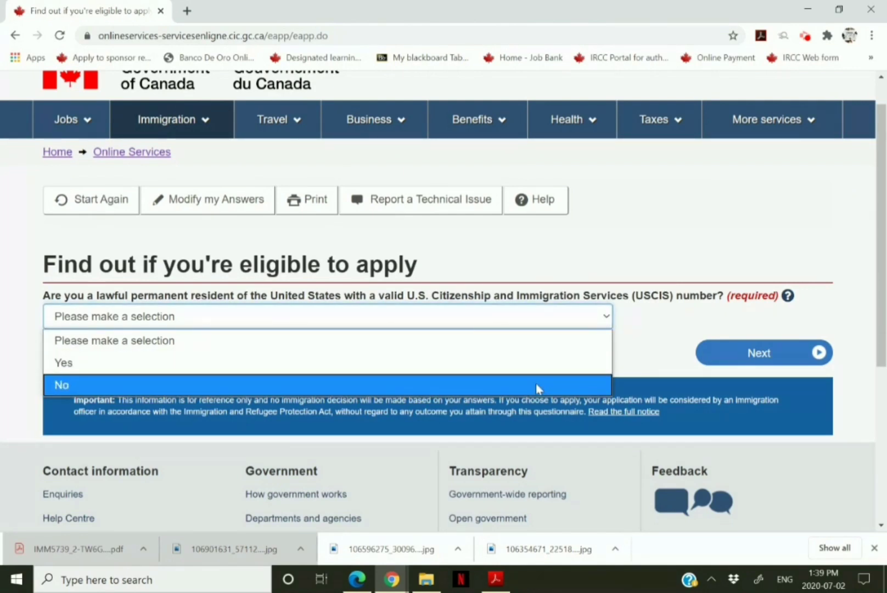
{"action": "left_click", "coordinate": [536, 384]}
{"action": "left_click", "coordinate": [778, 347]}
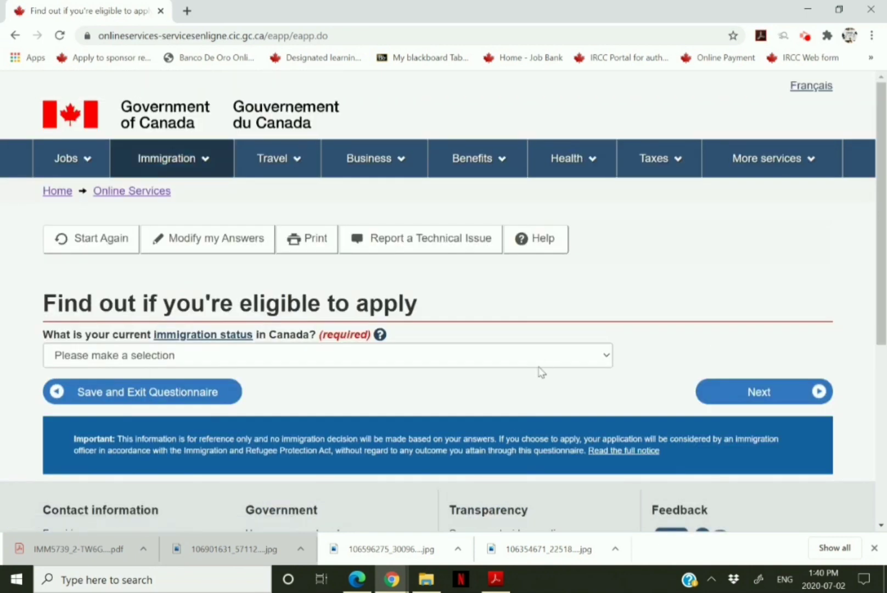
{"action": "left_click", "coordinate": [530, 363]}
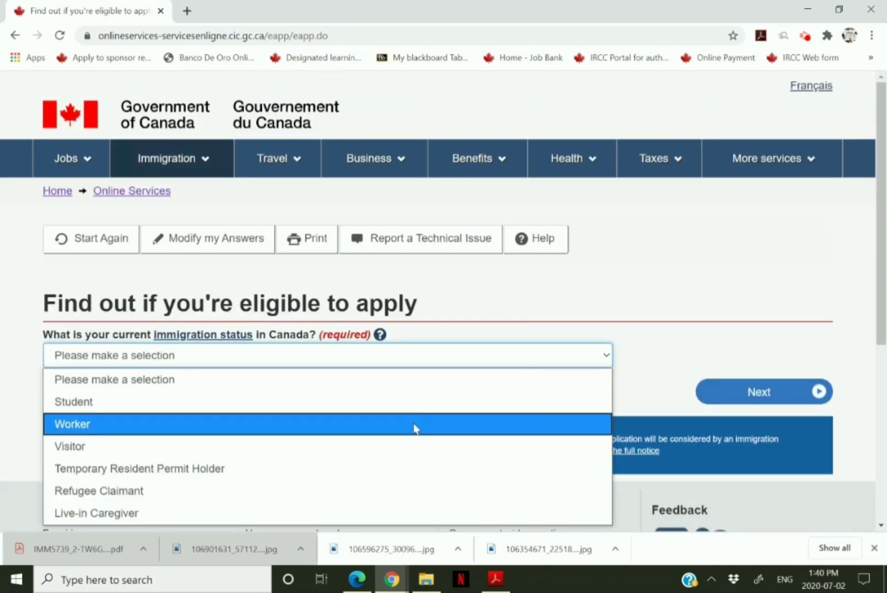
{"action": "left_click", "coordinate": [415, 428]}
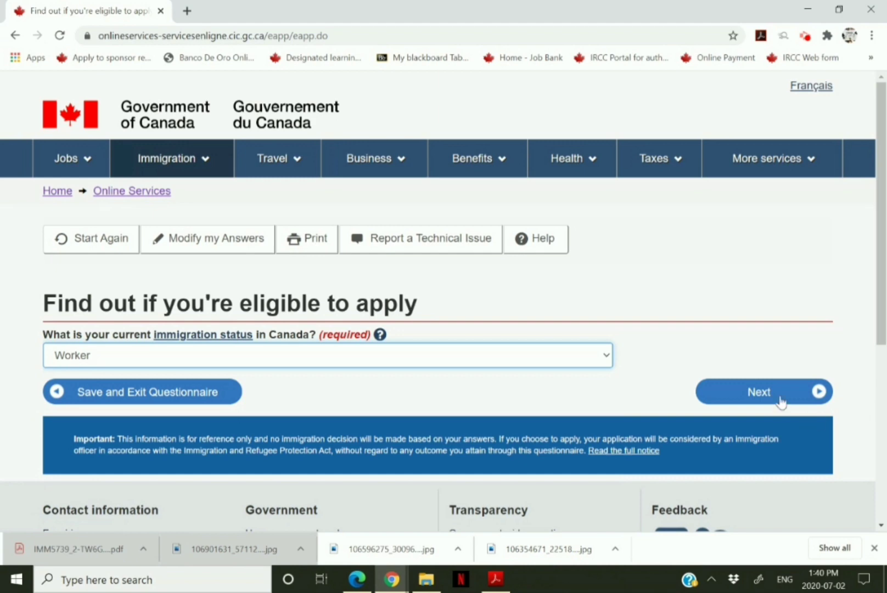
{"action": "left_click", "coordinate": [763, 391]}
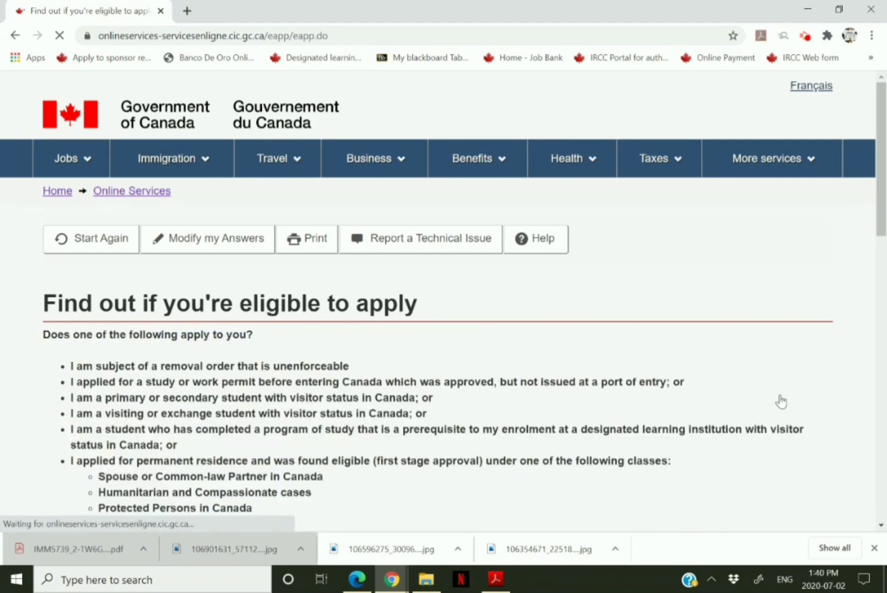
Answer Yes to the first eligibility question about the listed situations
{"action": "scroll", "coordinate": [781, 402], "scroll_direction": "down", "scroll_amount": 1}
{"action": "scroll", "coordinate": [781, 403], "scroll_direction": "down", "scroll_amount": 2}
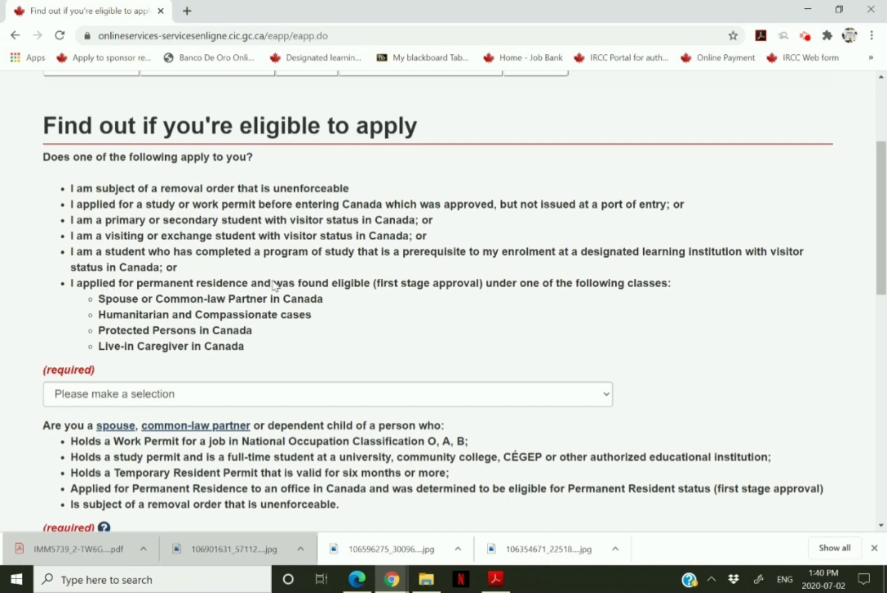
{"action": "left_click", "coordinate": [260, 387]}
{"action": "left_click", "coordinate": [244, 441]}
{"action": "scroll", "coordinate": [244, 443], "scroll_direction": "down", "scroll_amount": 1}
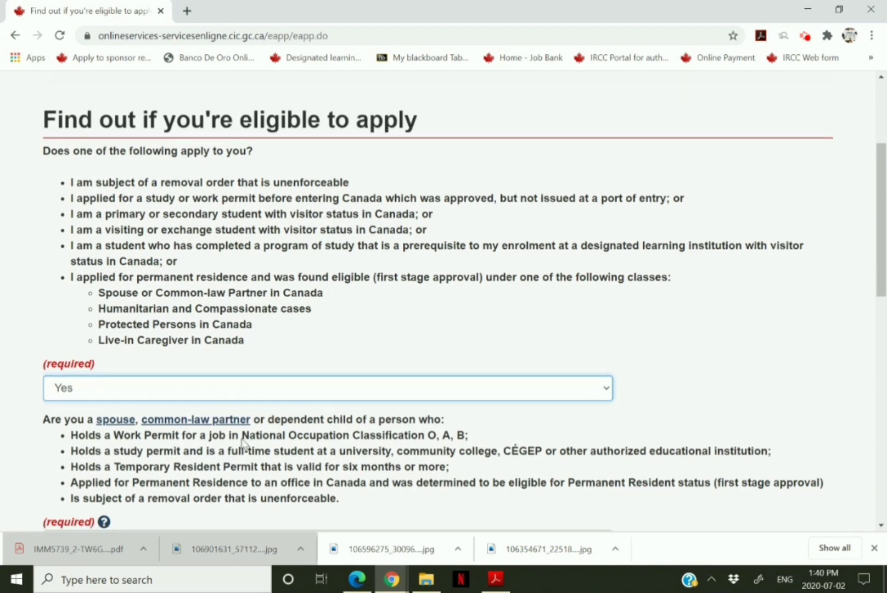
{"action": "scroll", "coordinate": [242, 443], "scroll_direction": "down", "scroll_amount": 2}
Answer No to the second and third eligibility questions and submit
{"action": "left_click", "coordinate": [247, 422]}
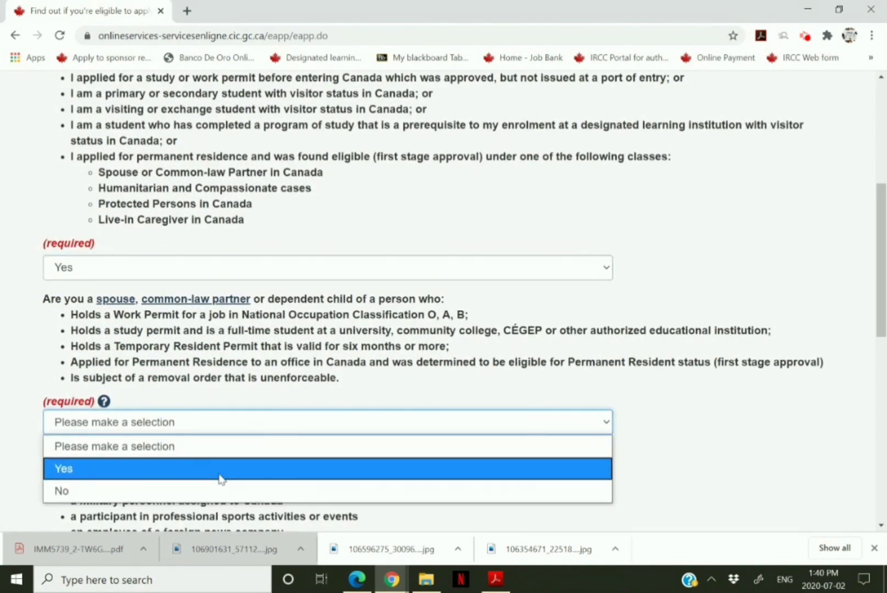
{"action": "left_click", "coordinate": [263, 489]}
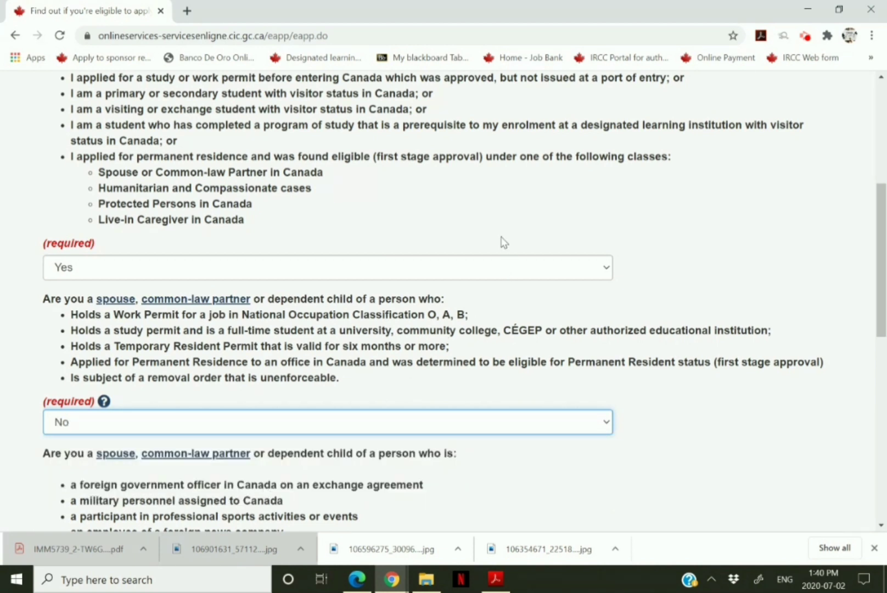
{"action": "scroll", "coordinate": [503, 242], "scroll_direction": "down", "scroll_amount": 1}
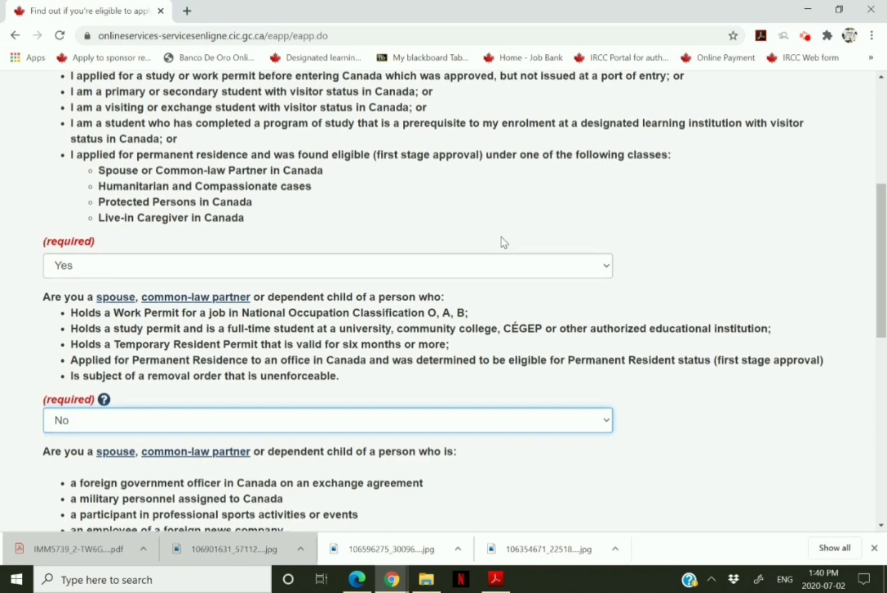
{"action": "scroll", "coordinate": [504, 242], "scroll_direction": "down", "scroll_amount": 3}
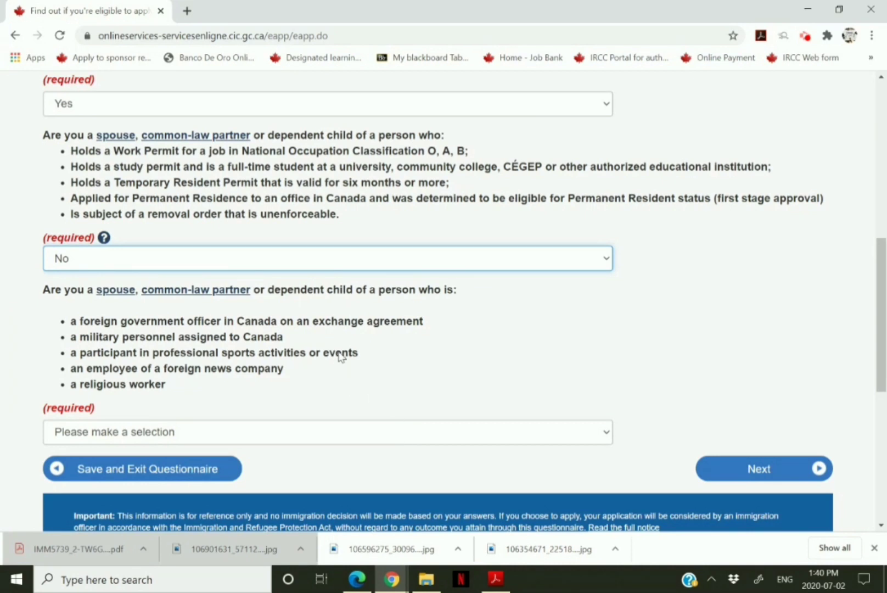
{"action": "left_click", "coordinate": [377, 435]}
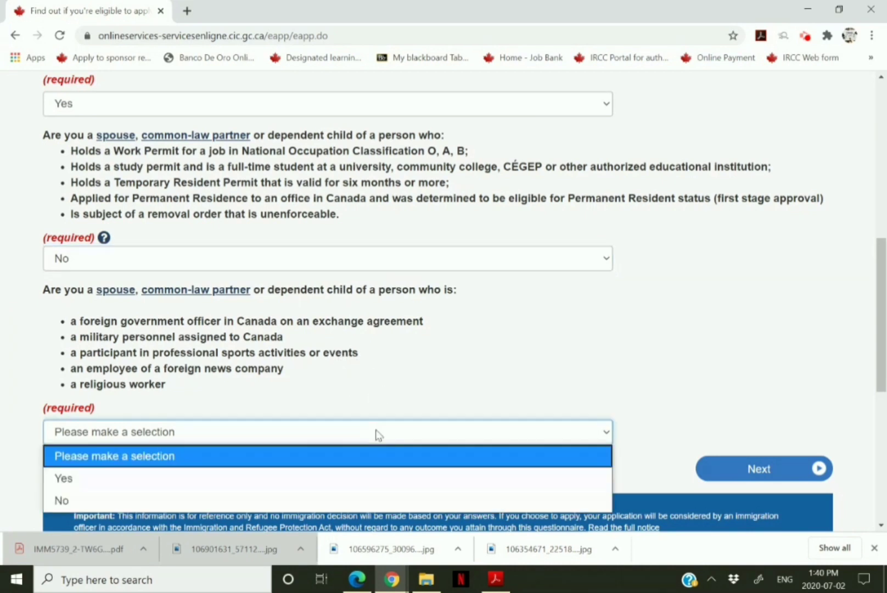
{"action": "left_click", "coordinate": [320, 499]}
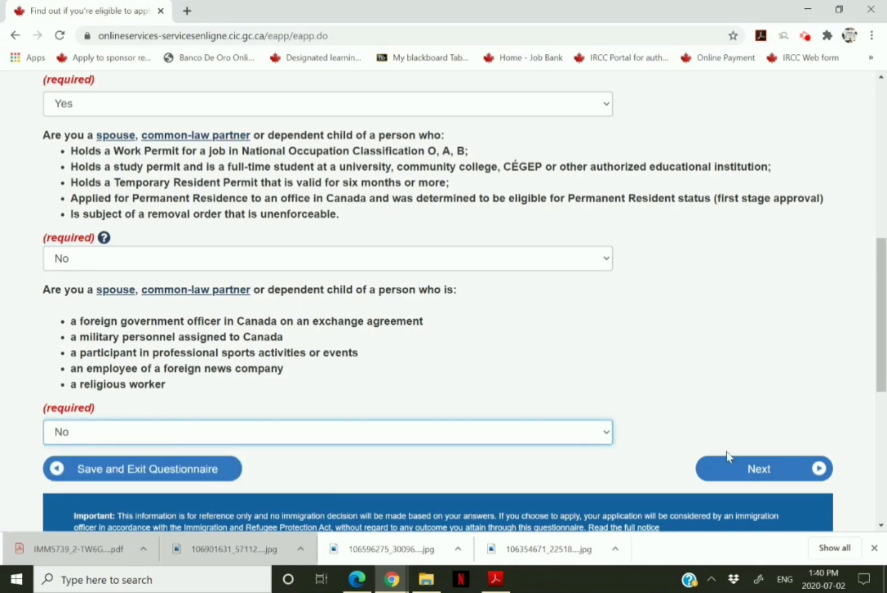
{"action": "left_click", "coordinate": [732, 465]}
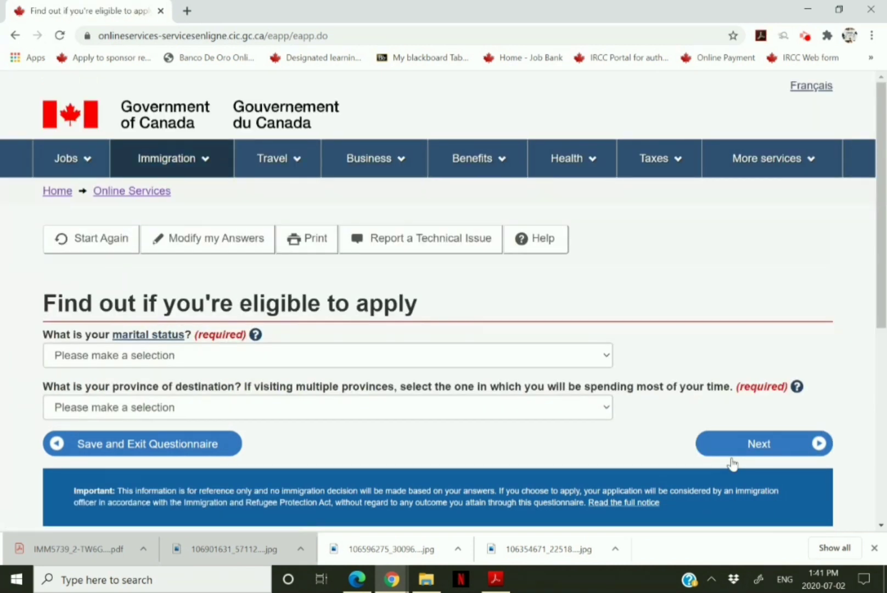
Pick Never Married/Single and Ontario as destination province, then submit for results
{"action": "left_click", "coordinate": [605, 359]}
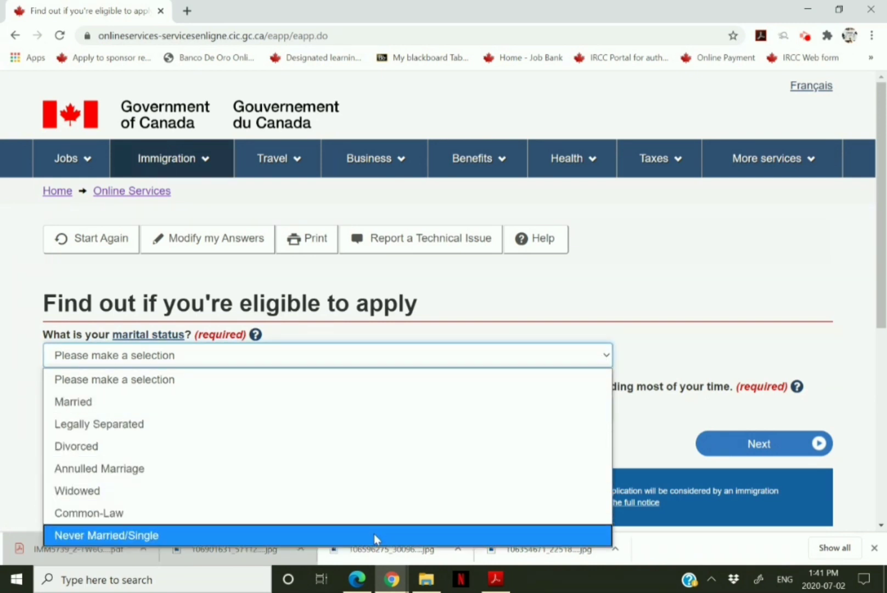
{"action": "left_click", "coordinate": [373, 533]}
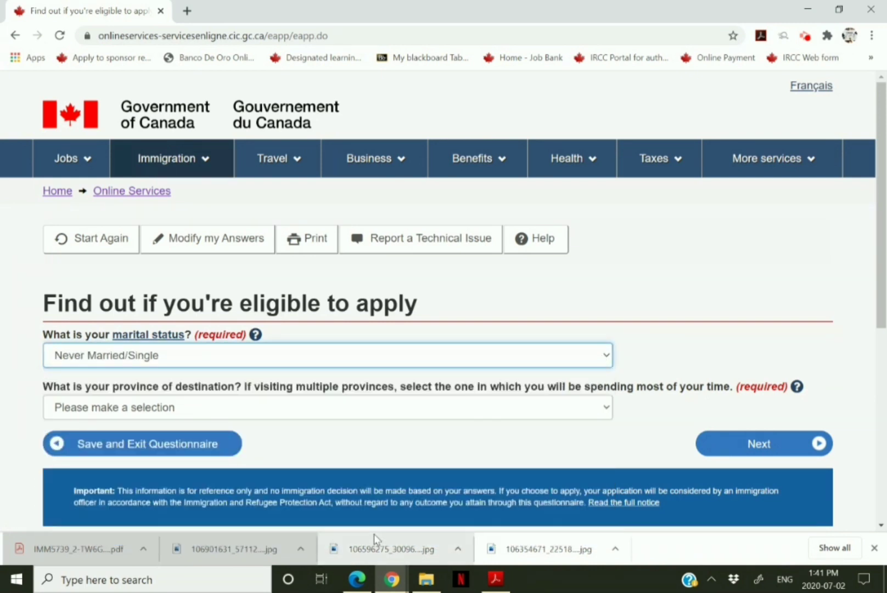
{"action": "left_click", "coordinate": [389, 411]}
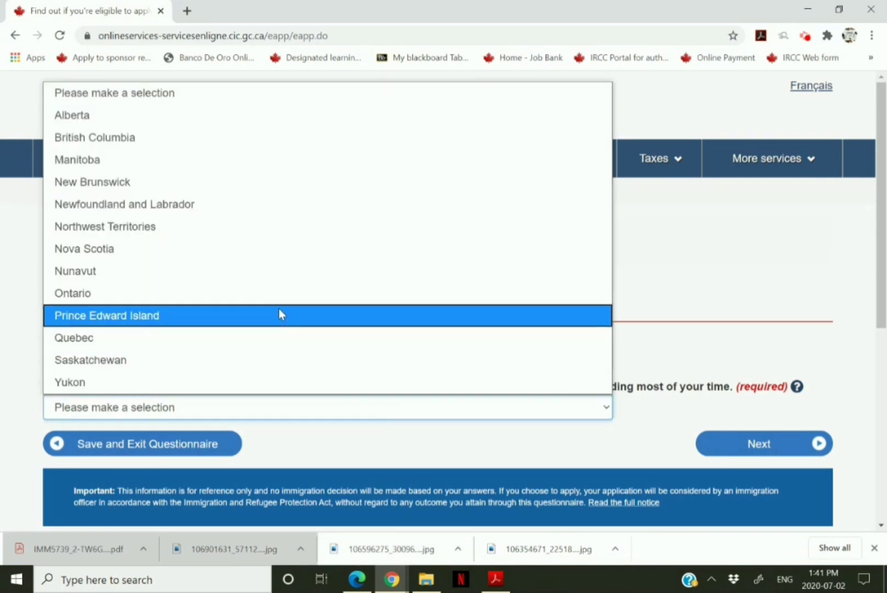
{"action": "left_click", "coordinate": [284, 293]}
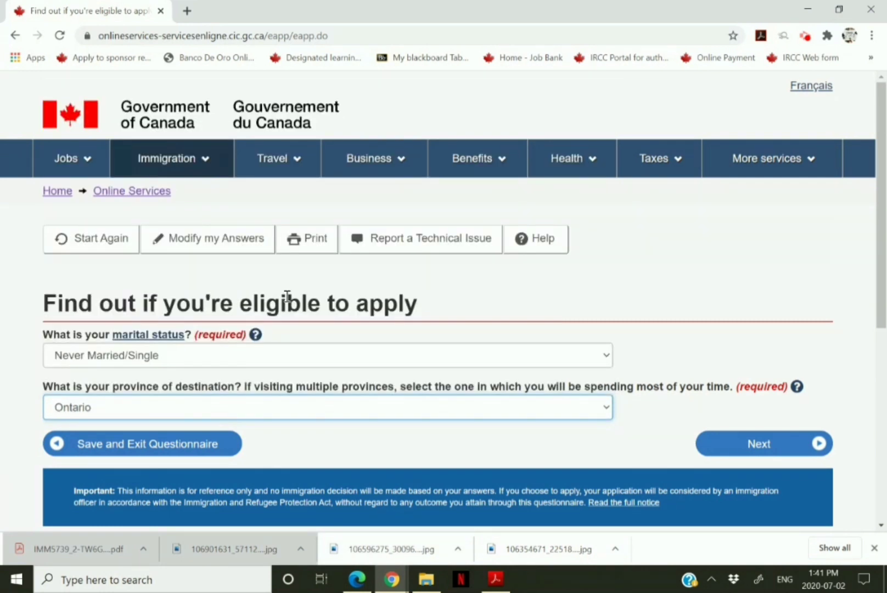
{"action": "left_click", "coordinate": [751, 449]}
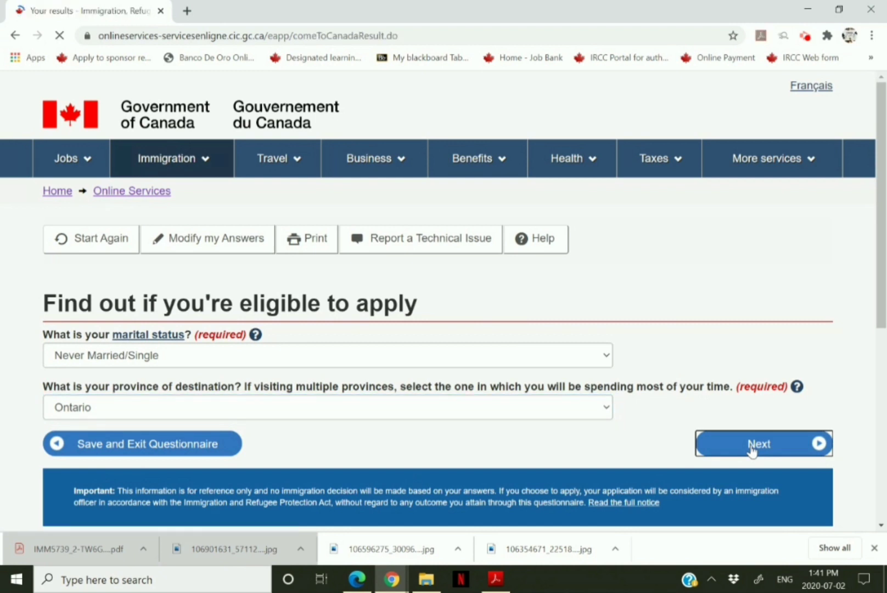
Scroll the results page to view the Temporary Resident Visa and Open Work Permit options
{"action": "scroll", "coordinate": [752, 452], "scroll_direction": "down", "scroll_amount": 2}
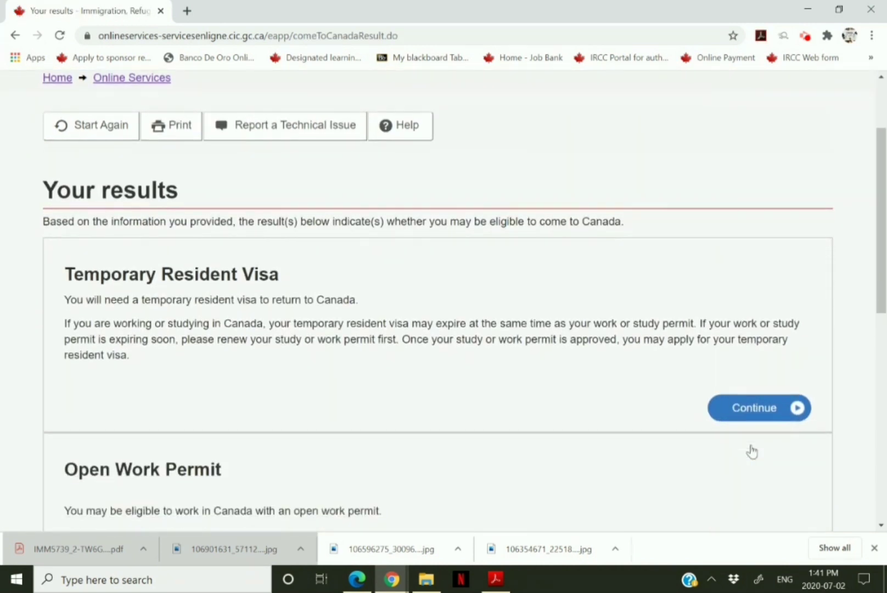
{"action": "scroll", "coordinate": [751, 451], "scroll_direction": "down", "scroll_amount": 1}
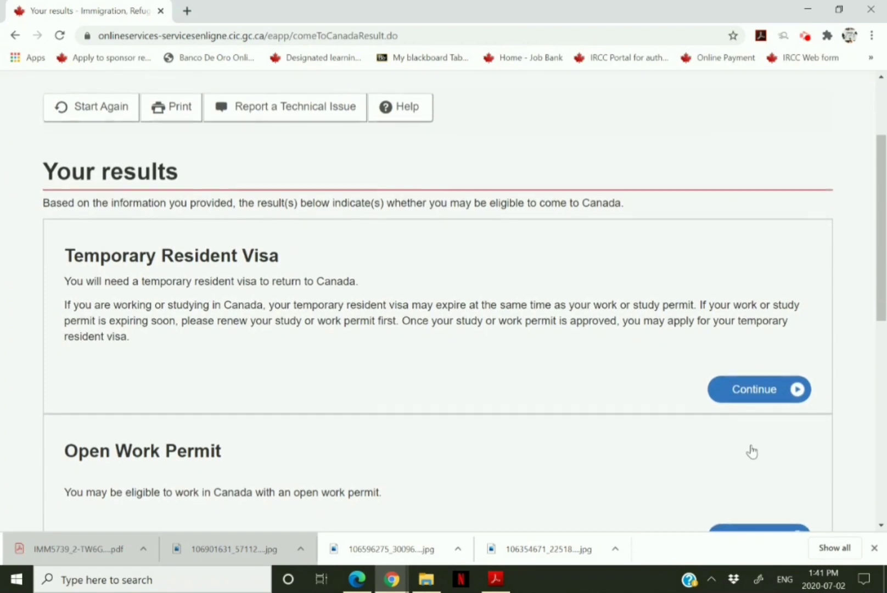
{"action": "scroll", "coordinate": [752, 451], "scroll_direction": "down", "scroll_amount": 1}
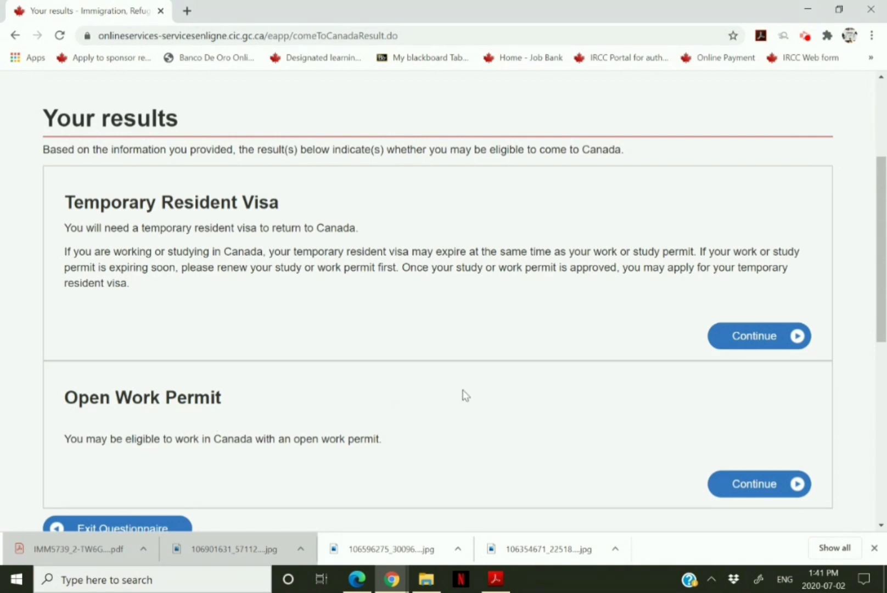
{"action": "scroll", "coordinate": [504, 397], "scroll_direction": "down", "scroll_amount": 1}
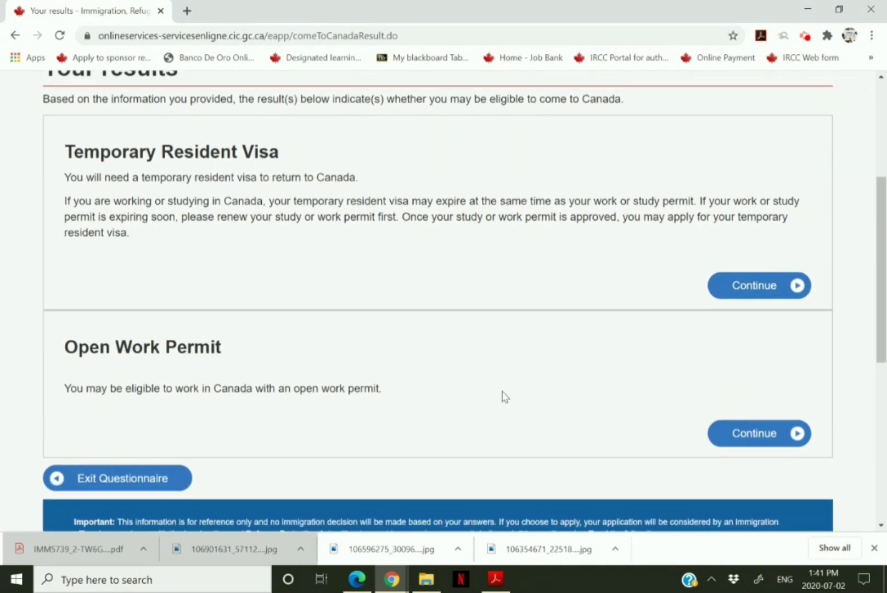
Continue with the Open Work Permit and answer No to accompanying a family member
{"action": "left_click", "coordinate": [743, 438]}
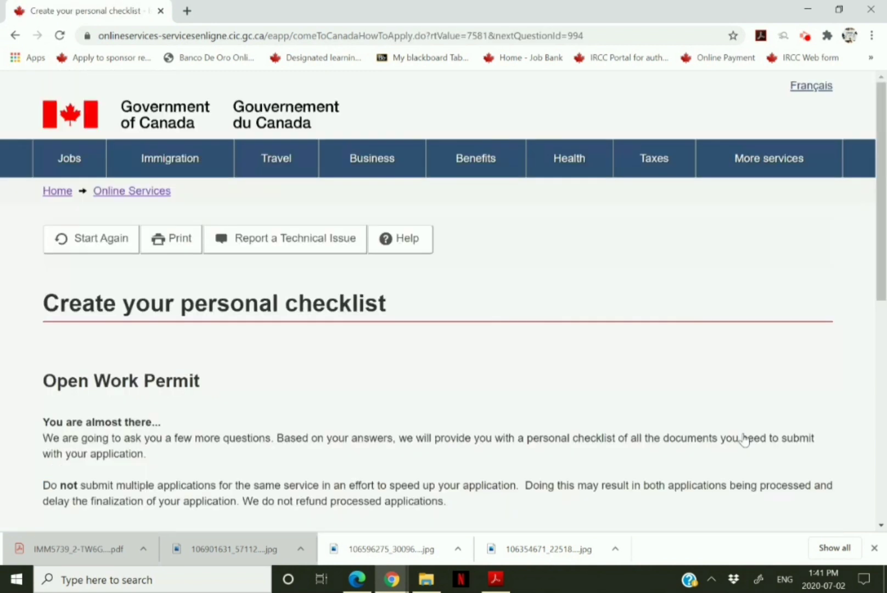
{"action": "scroll", "coordinate": [743, 439], "scroll_direction": "down", "scroll_amount": 1}
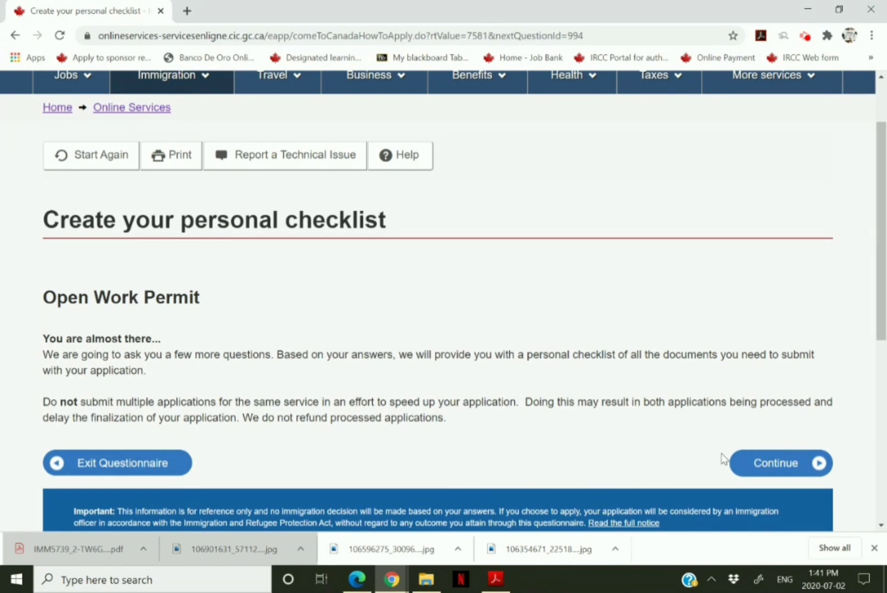
{"action": "left_click", "coordinate": [749, 463]}
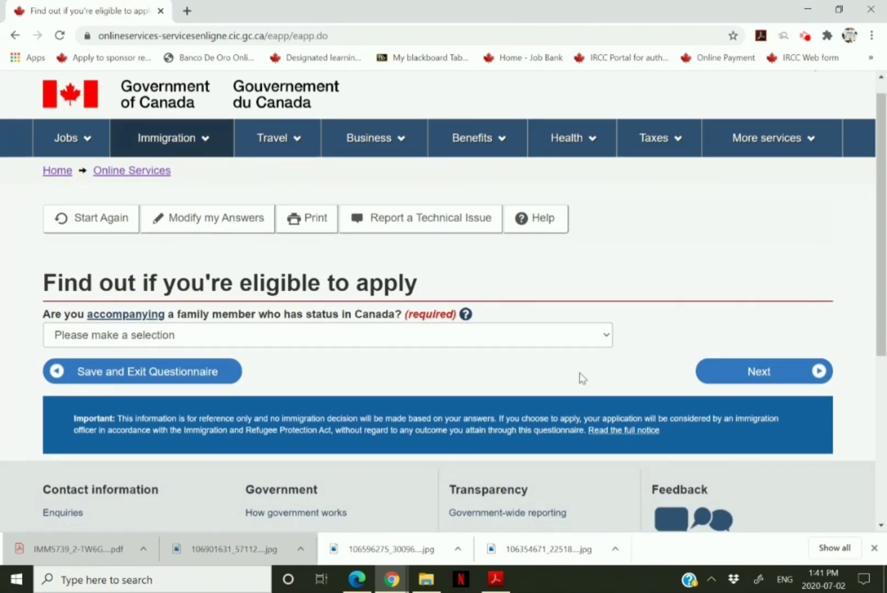
{"action": "left_click", "coordinate": [582, 336]}
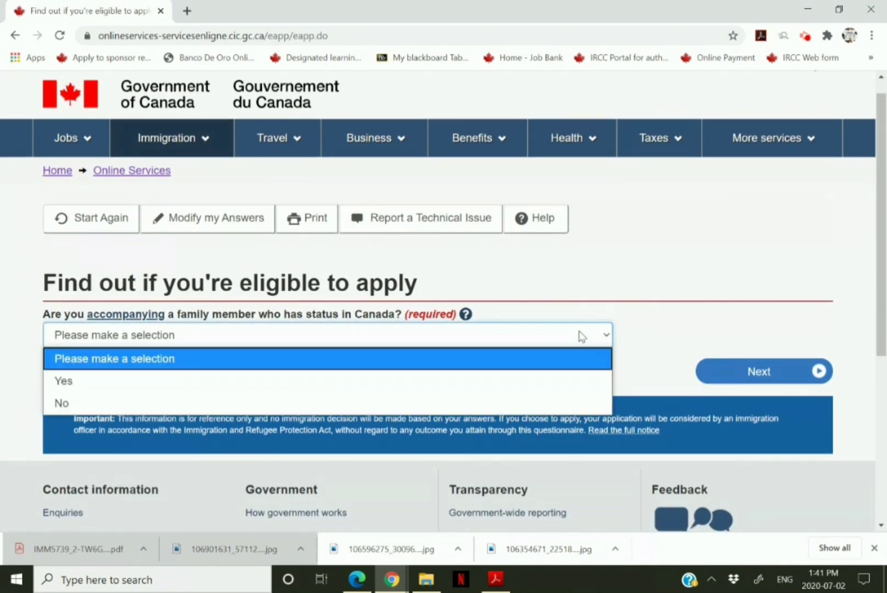
{"action": "left_click", "coordinate": [496, 405]}
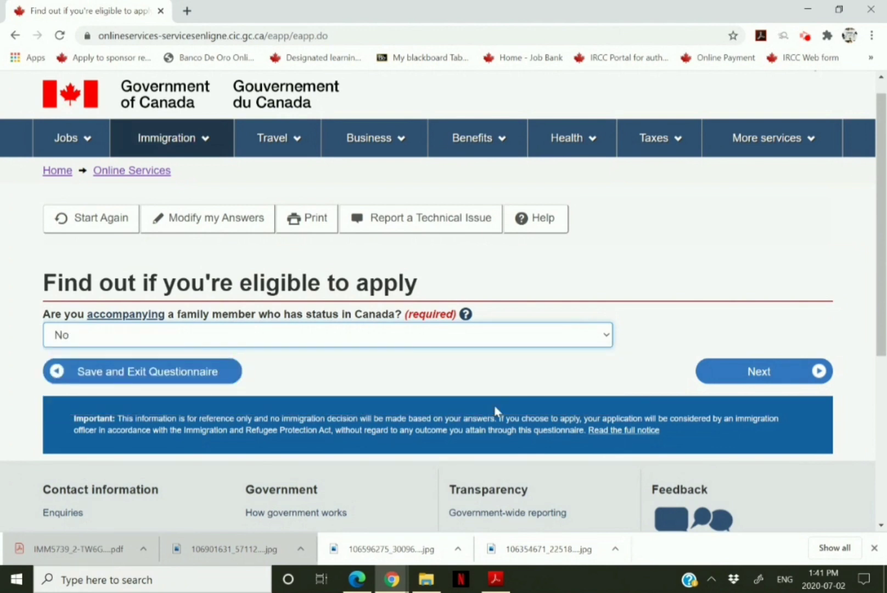
{"action": "left_click", "coordinate": [791, 376]}
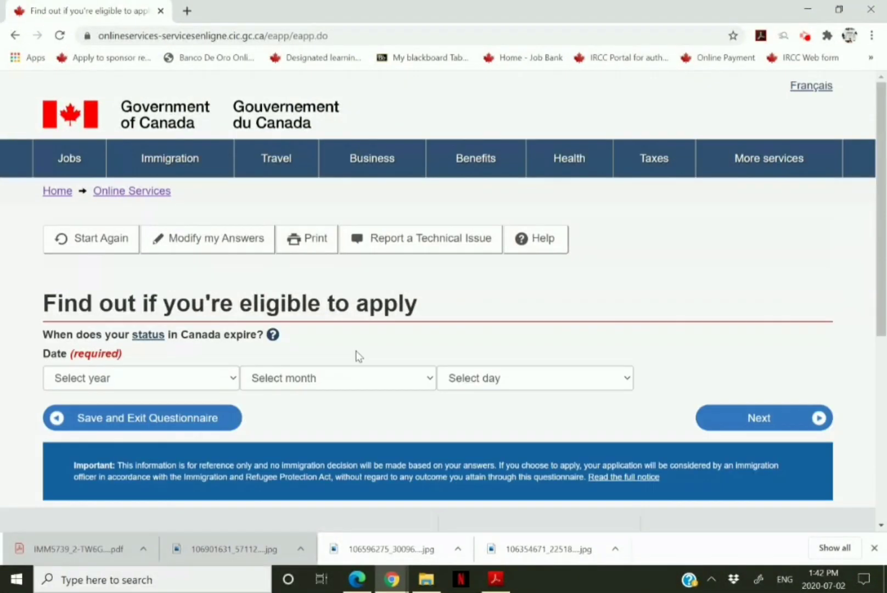
Enter 2020 May 05 as the status expiry date and submit it
{"action": "left_click", "coordinate": [234, 382]}
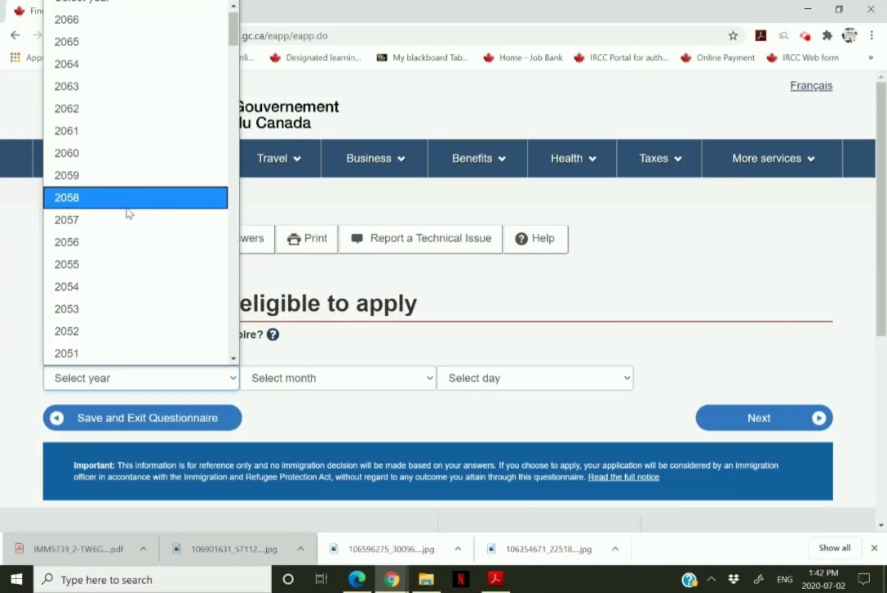
{"action": "scroll", "coordinate": [127, 226], "scroll_direction": "up", "scroll_amount": 1}
{"action": "scroll", "coordinate": [127, 230], "scroll_direction": "down", "scroll_amount": 6}
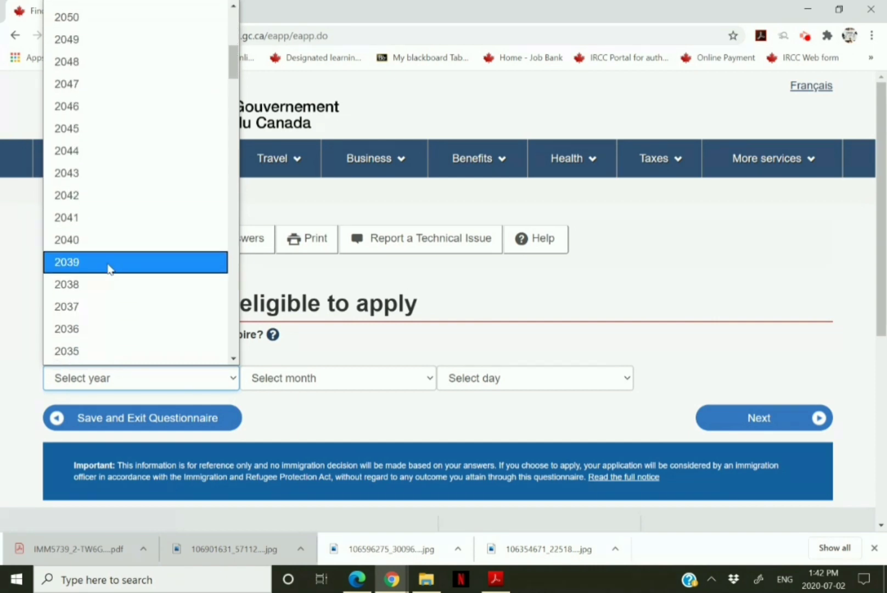
{"action": "scroll", "coordinate": [107, 283], "scroll_direction": "down", "scroll_amount": 5}
{"action": "scroll", "coordinate": [108, 289], "scroll_direction": "down", "scroll_amount": 4}
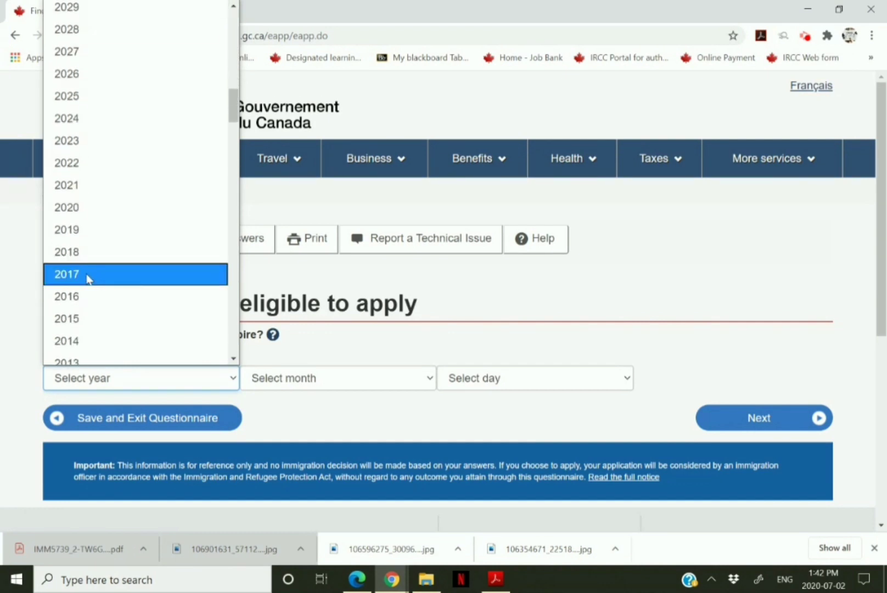
{"action": "left_click", "coordinate": [89, 214]}
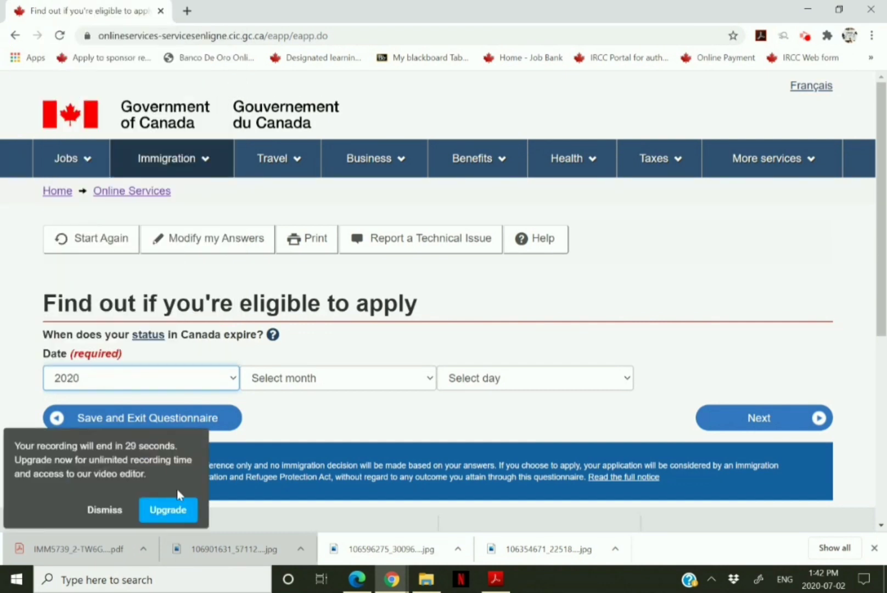
{"action": "left_click", "coordinate": [115, 509]}
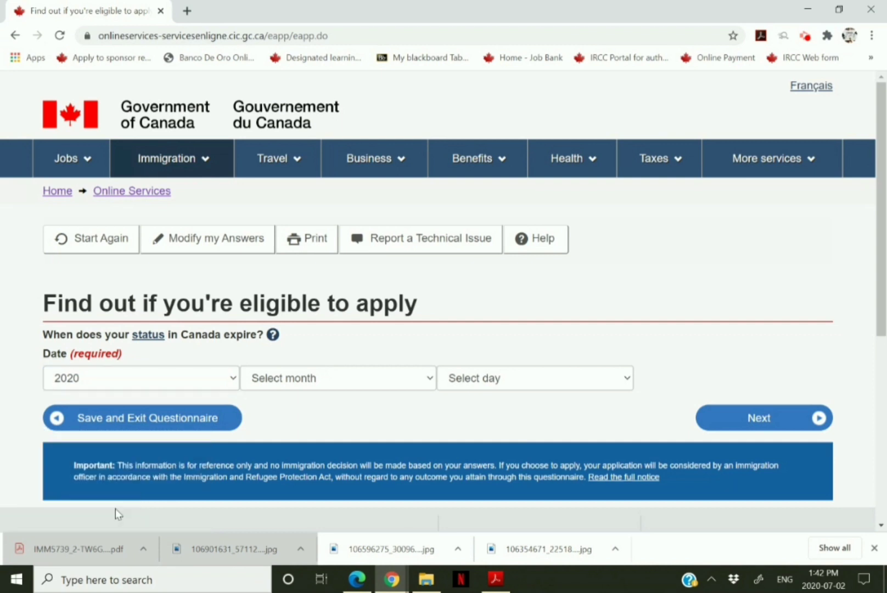
{"action": "left_click", "coordinate": [337, 377]}
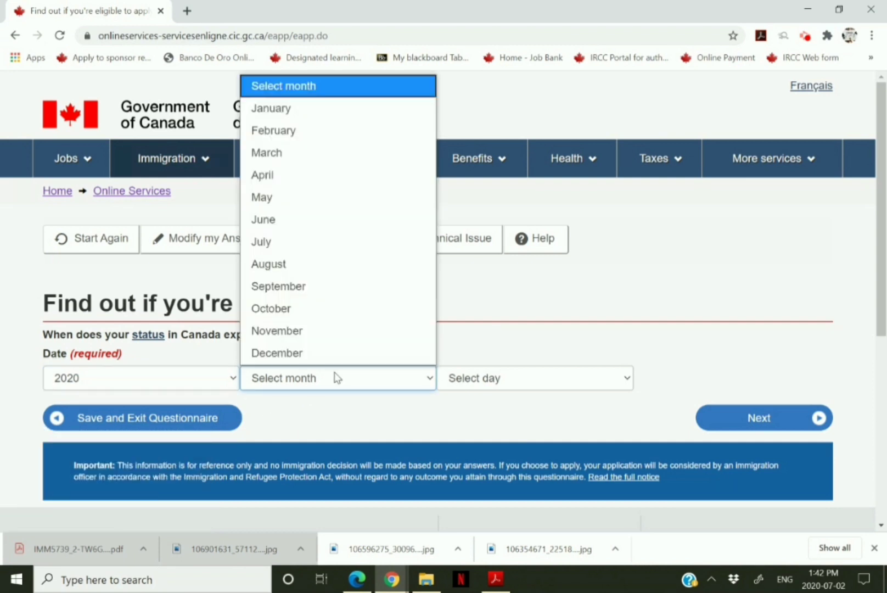
{"action": "left_click", "coordinate": [297, 198]}
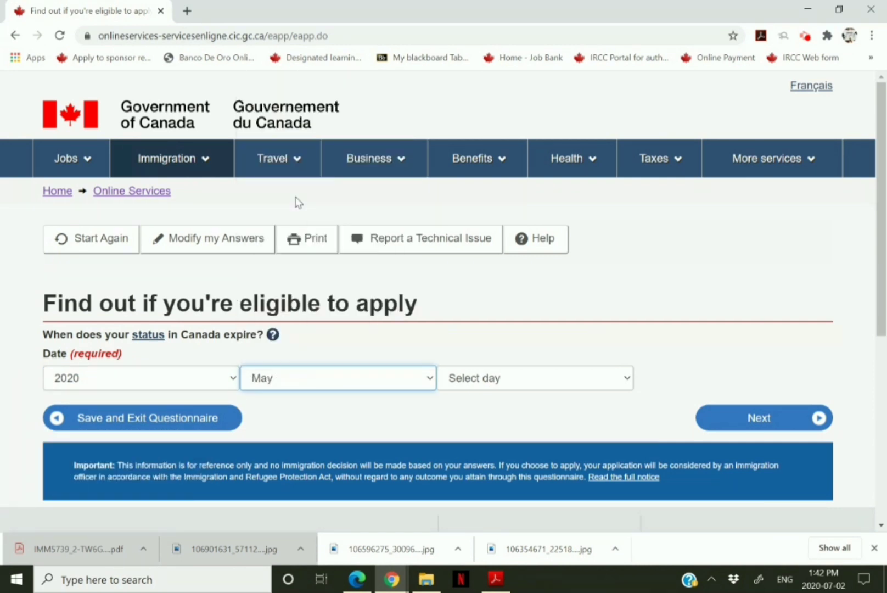
{"action": "left_click", "coordinate": [516, 386]}
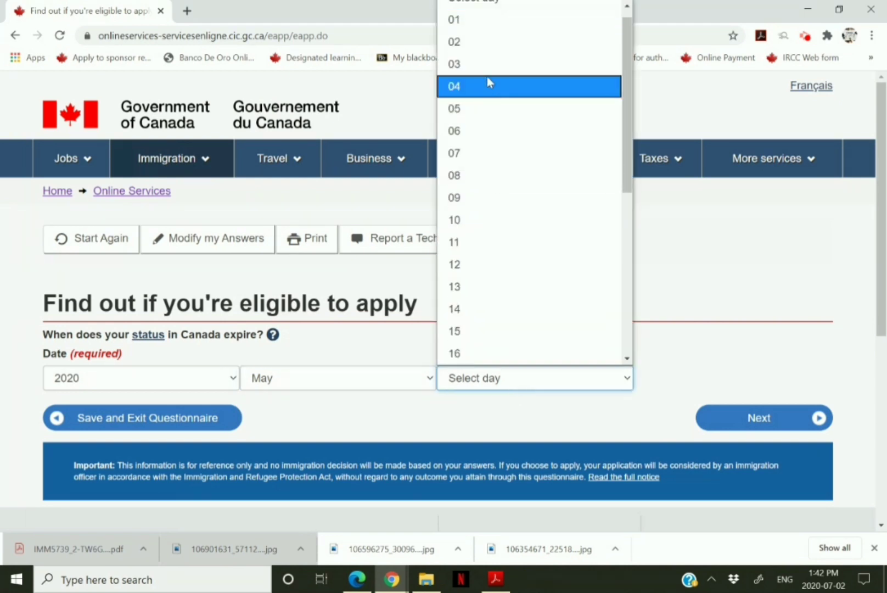
{"action": "left_click", "coordinate": [485, 111]}
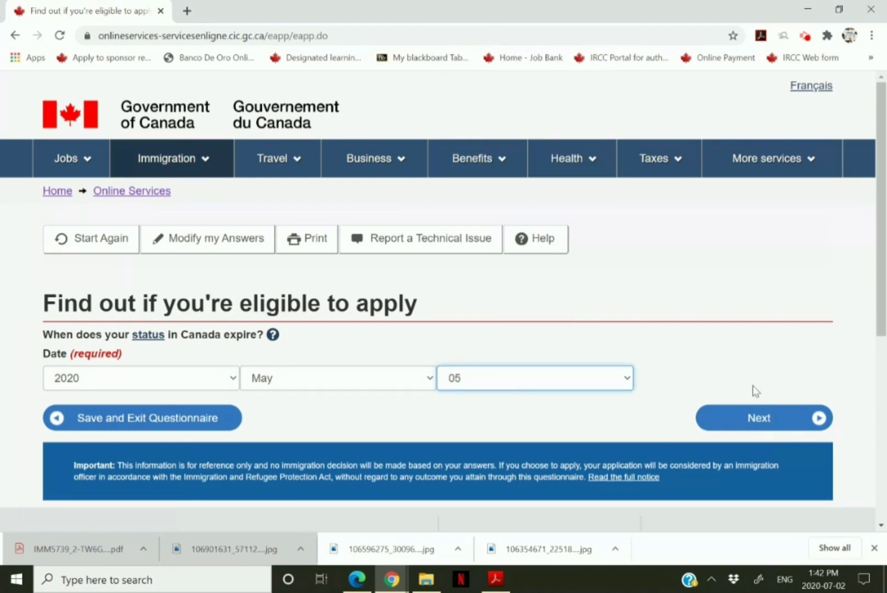
{"action": "left_click", "coordinate": [758, 423]}
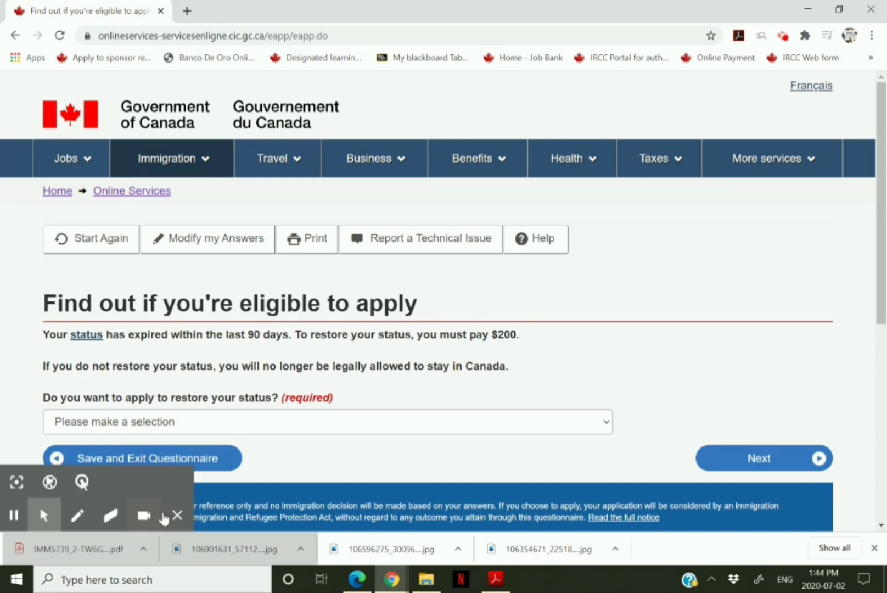
Answer Yes to applying to restore status for $200
{"action": "left_click", "coordinate": [176, 513]}
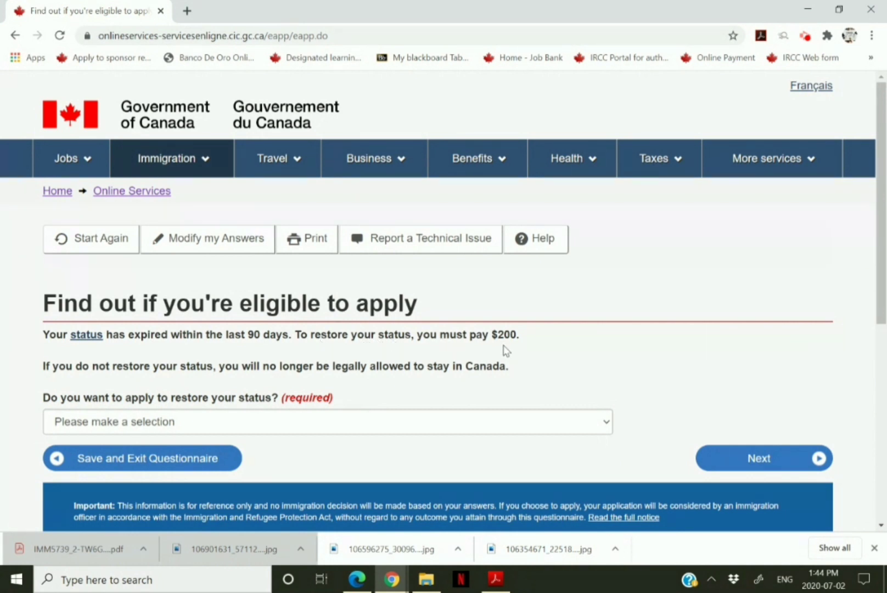
{"action": "left_click", "coordinate": [350, 418]}
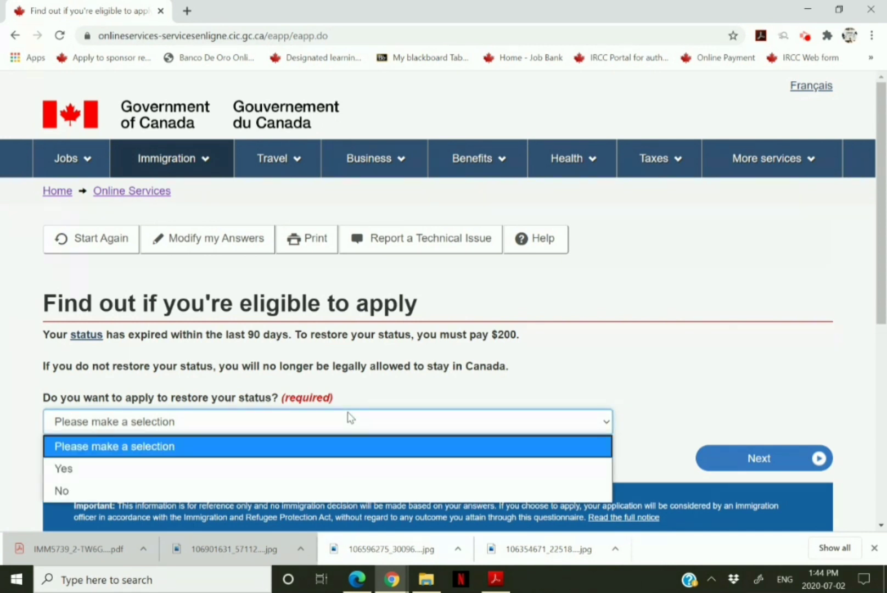
{"action": "left_click", "coordinate": [291, 469]}
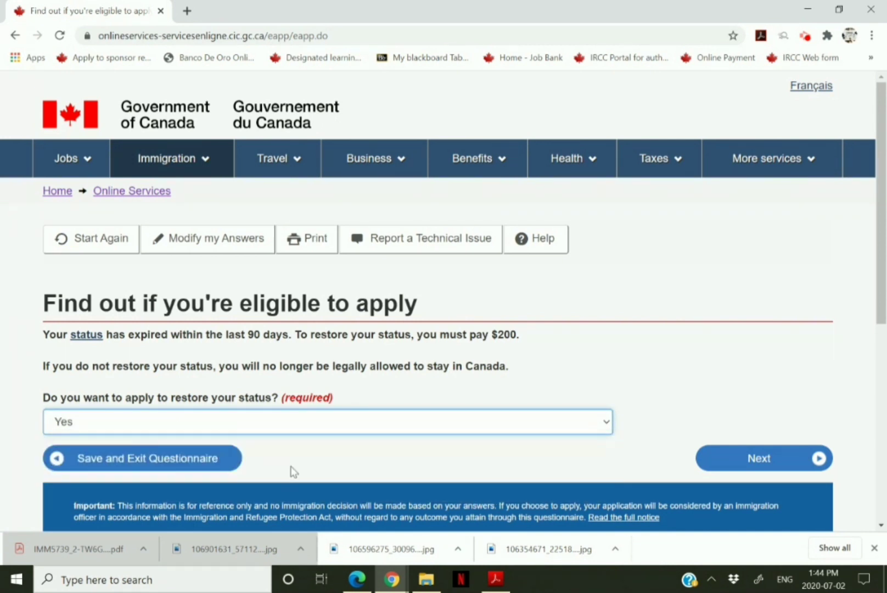
{"action": "left_click", "coordinate": [723, 466]}
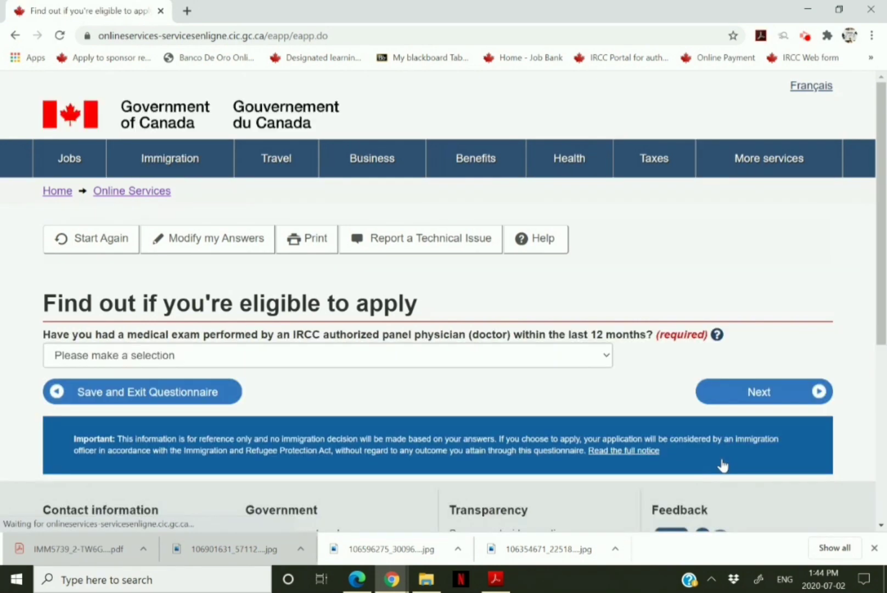
Answer No to the recent medical exam and designated-country questions
{"action": "left_click", "coordinate": [605, 358]}
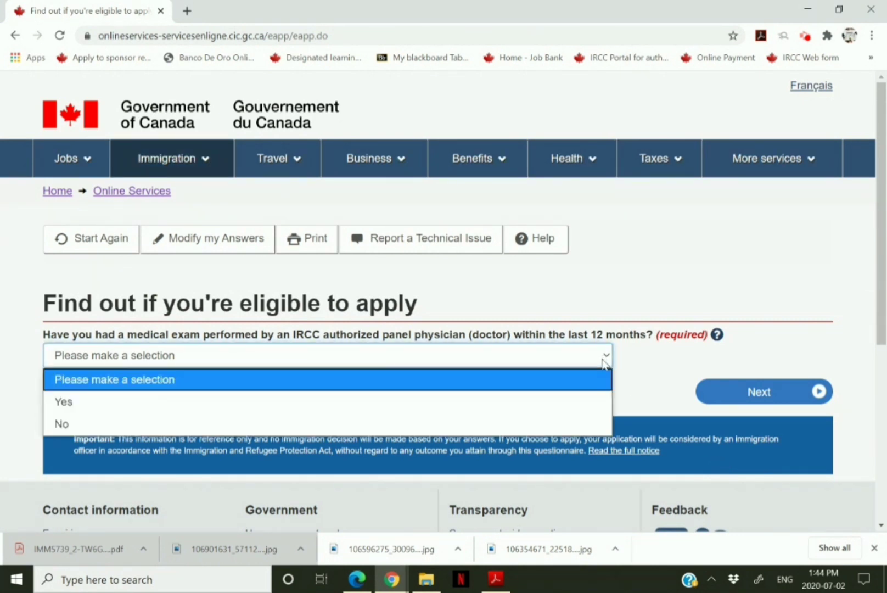
{"action": "left_click", "coordinate": [507, 422]}
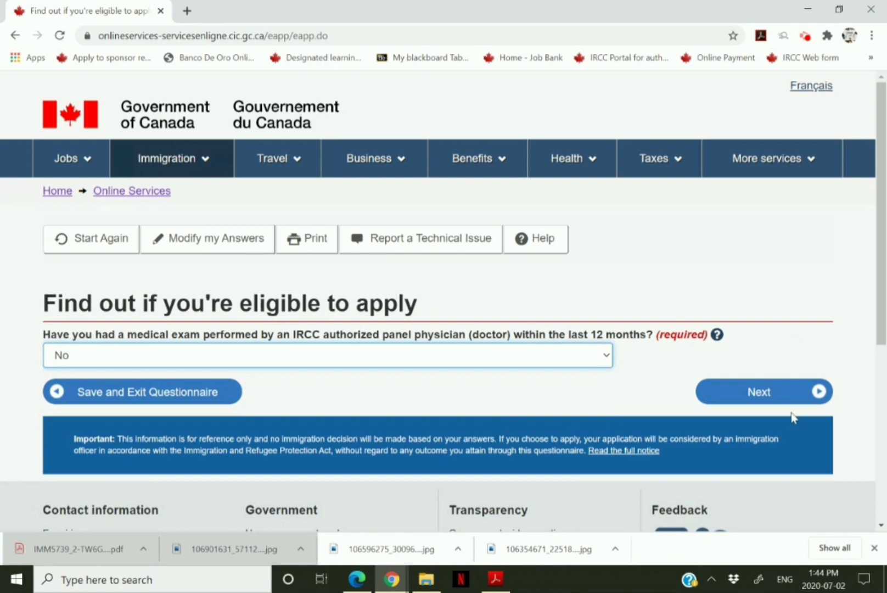
{"action": "left_click", "coordinate": [764, 421]}
{"action": "left_click", "coordinate": [766, 402]}
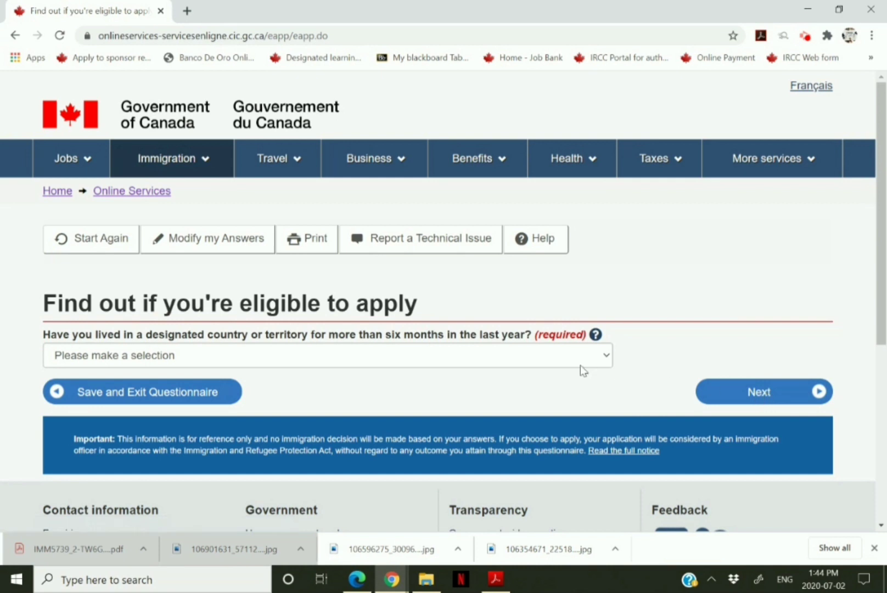
{"action": "left_click", "coordinate": [552, 359]}
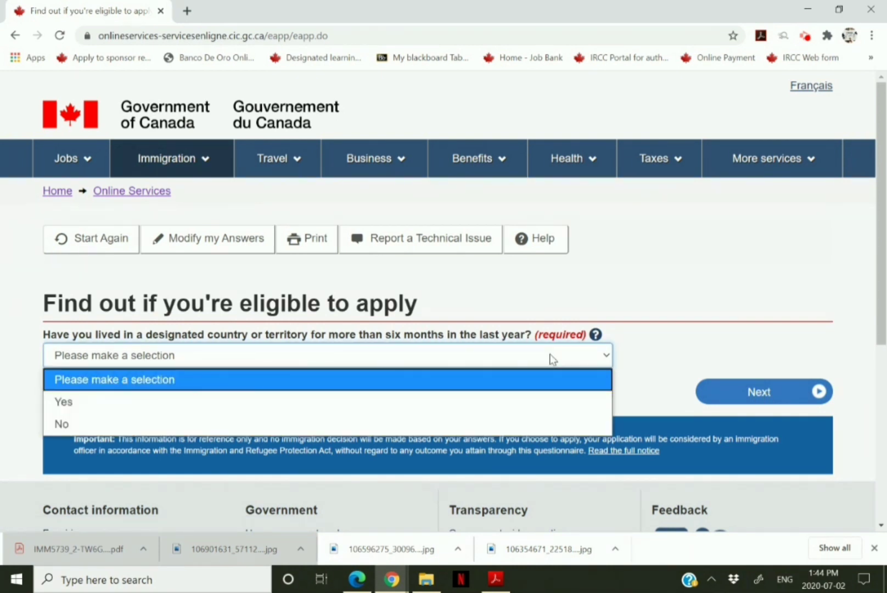
{"action": "left_click", "coordinate": [364, 432]}
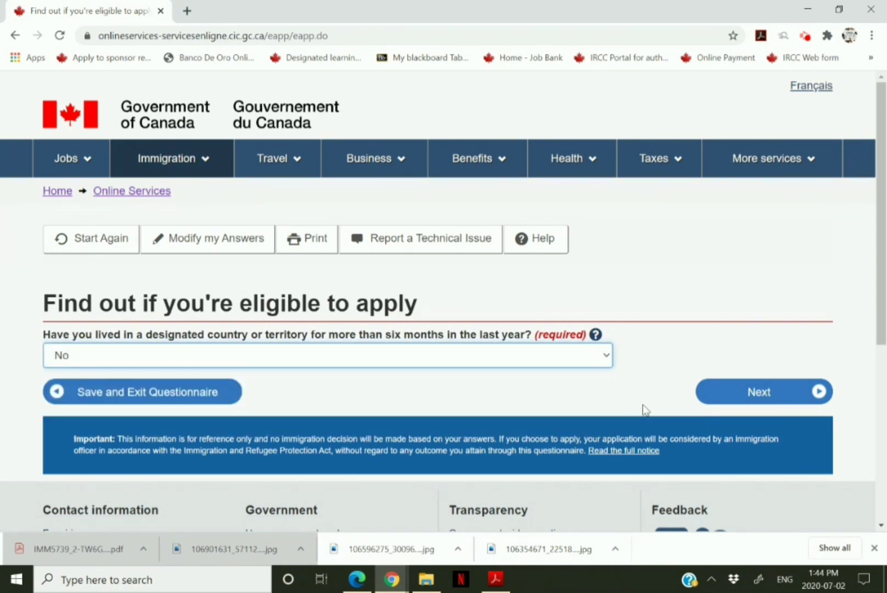
{"action": "left_click", "coordinate": [721, 393]}
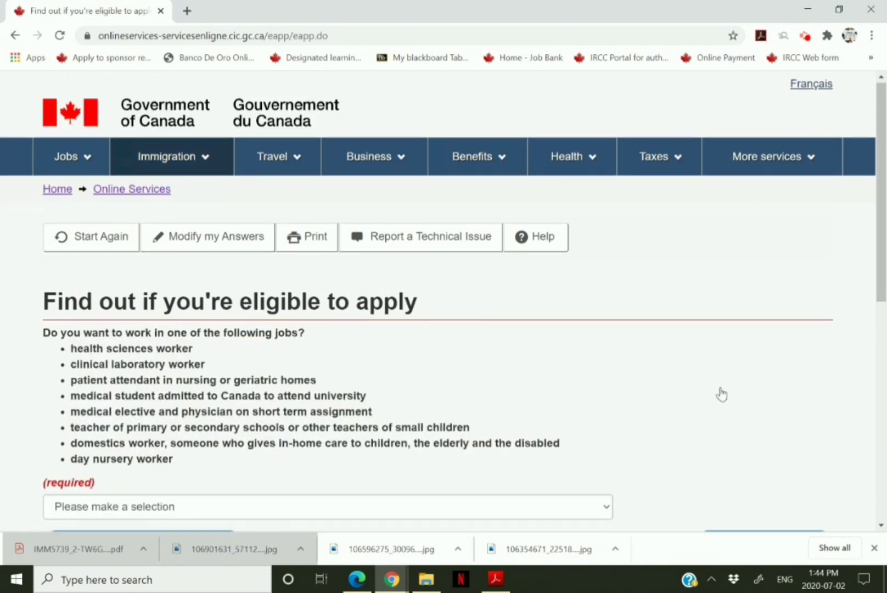
Answer No to working in listed health or childcare jobs, applying for family, and granting access
{"action": "scroll", "coordinate": [722, 394], "scroll_direction": "down", "scroll_amount": 1}
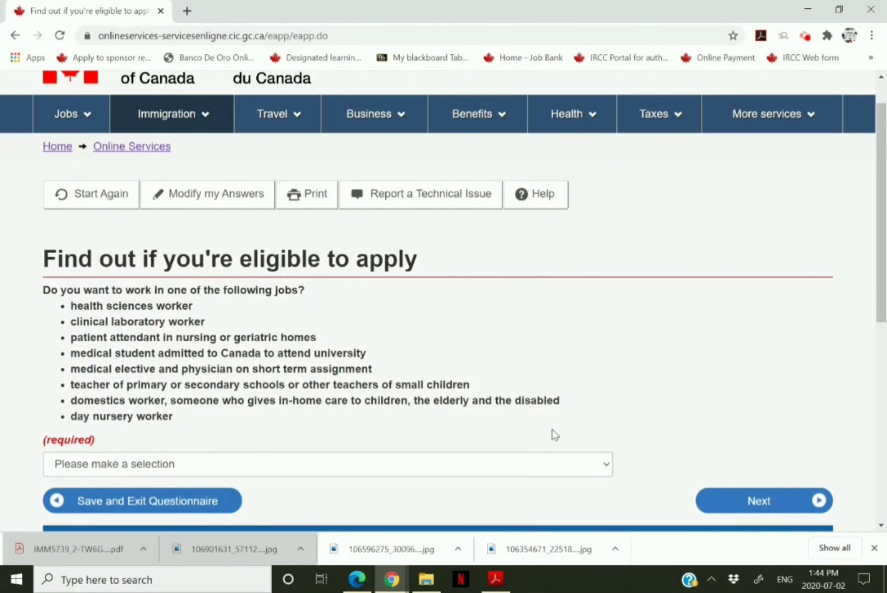
{"action": "left_click", "coordinate": [565, 467]}
{"action": "left_click", "coordinate": [464, 531]}
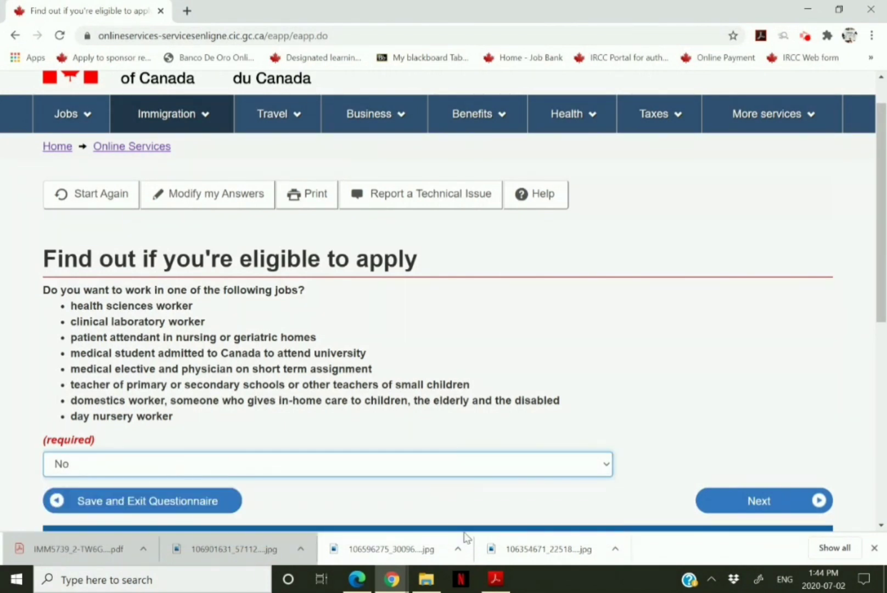
{"action": "left_click", "coordinate": [771, 500]}
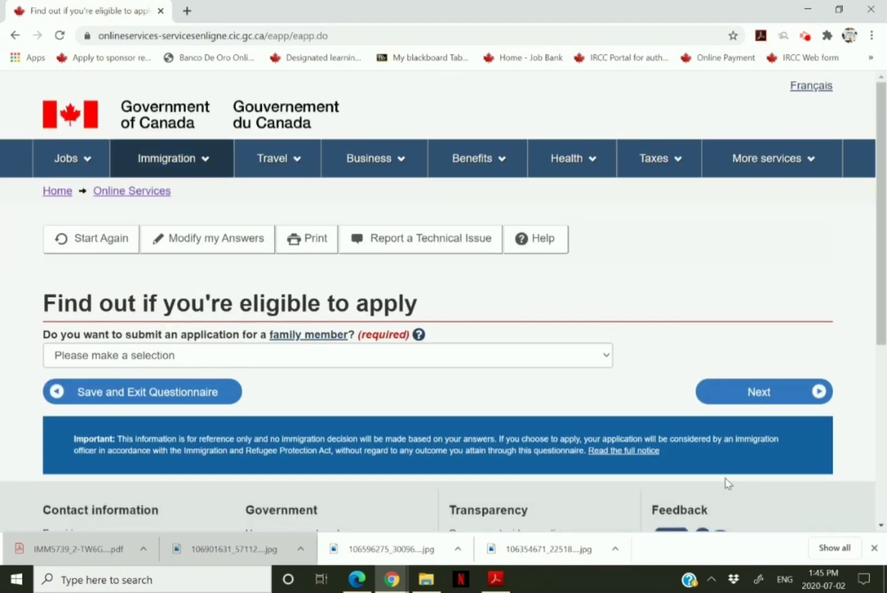
{"action": "left_click", "coordinate": [606, 356]}
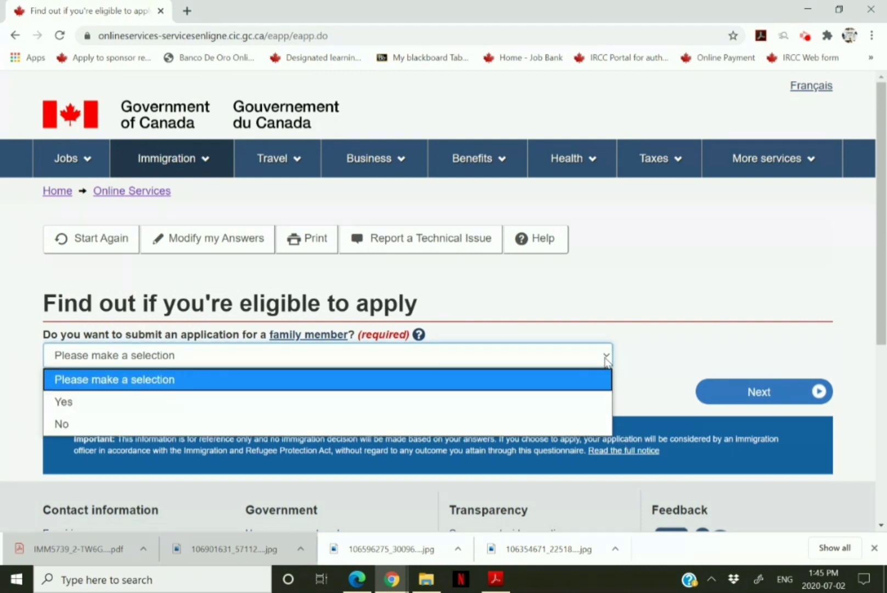
{"action": "left_click", "coordinate": [456, 422]}
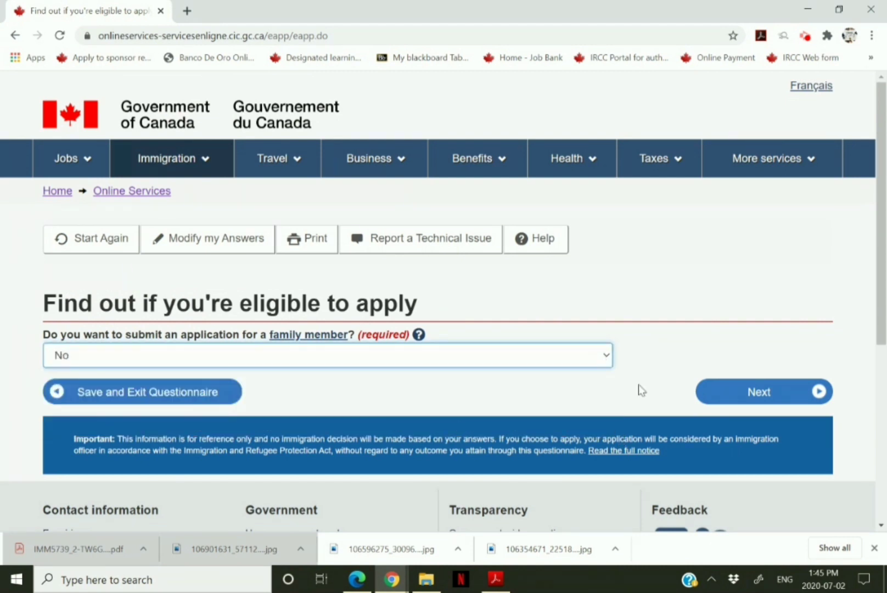
{"action": "left_click", "coordinate": [754, 395]}
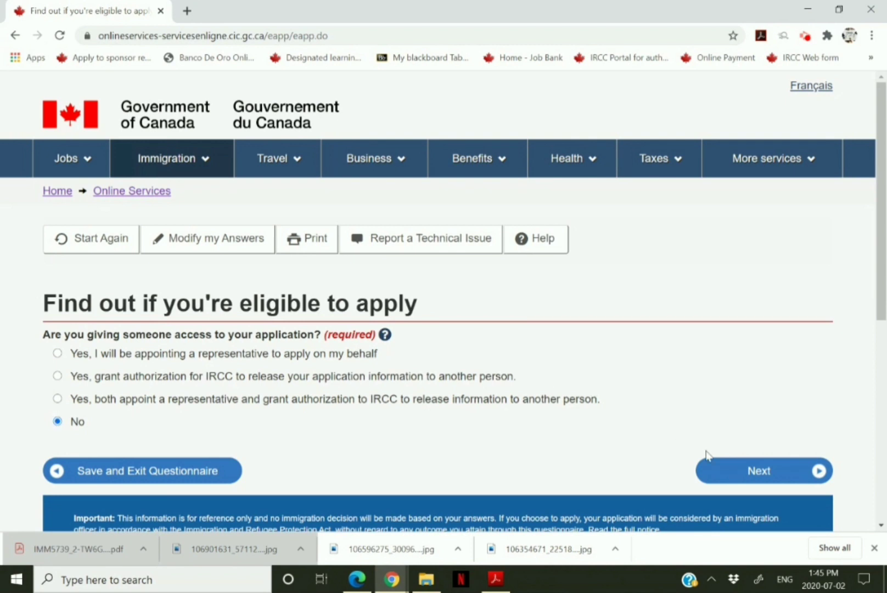
{"action": "left_click", "coordinate": [731, 475]}
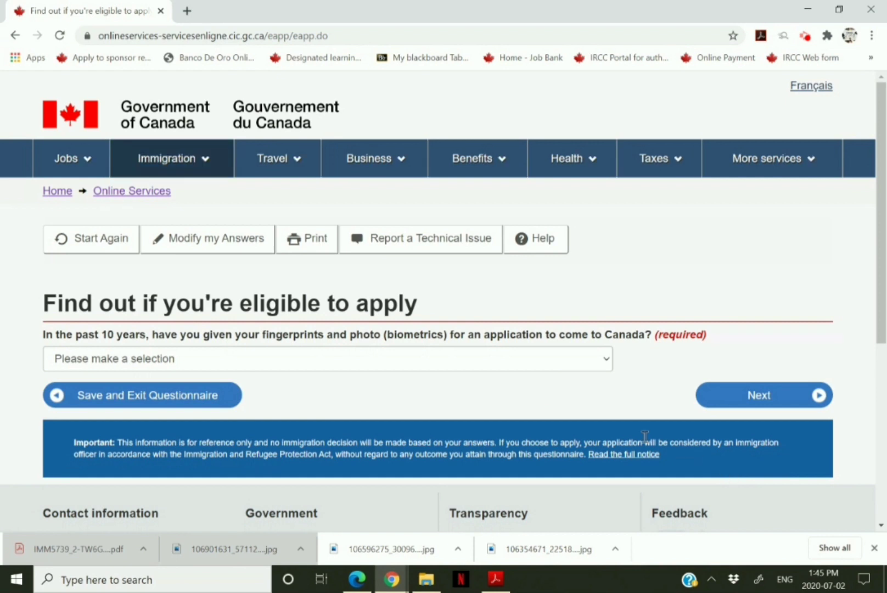
Answer No to past biometrics and 'Yes, I will be paying my application fees.'
{"action": "left_click", "coordinate": [568, 360]}
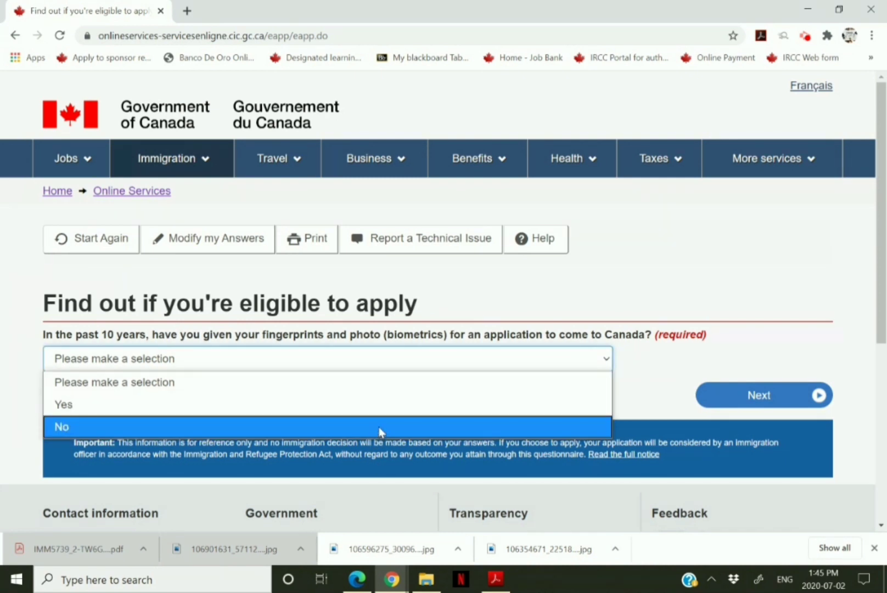
{"action": "left_click", "coordinate": [381, 427]}
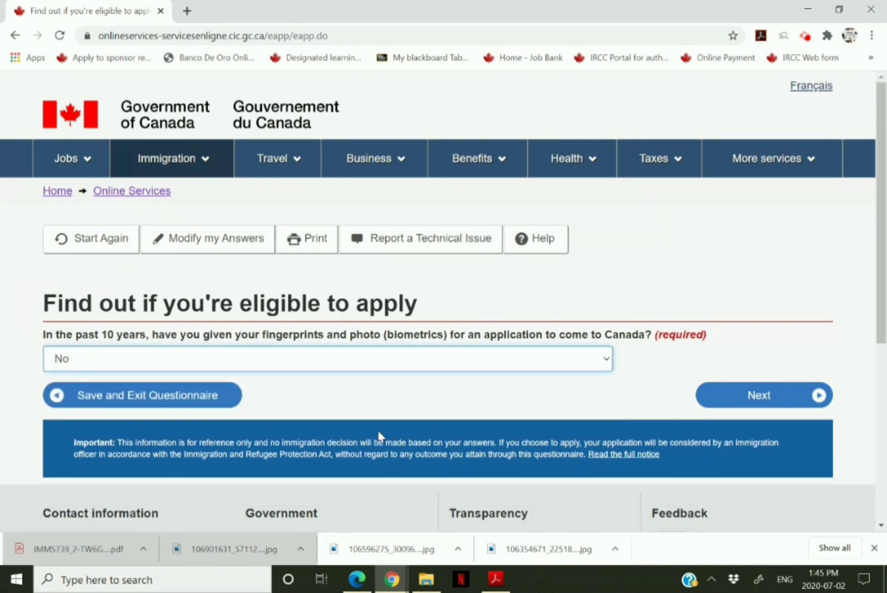
{"action": "left_click", "coordinate": [753, 397]}
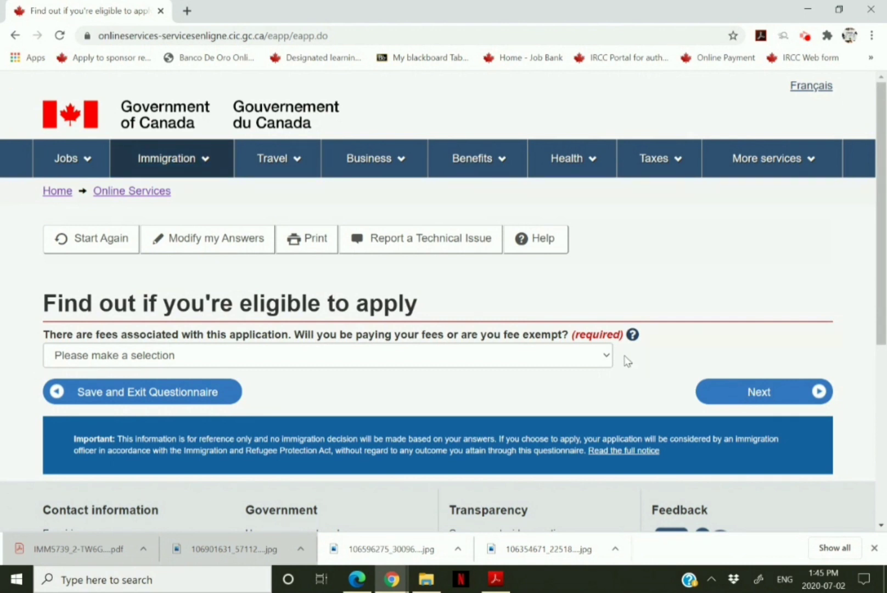
{"action": "left_click", "coordinate": [606, 357]}
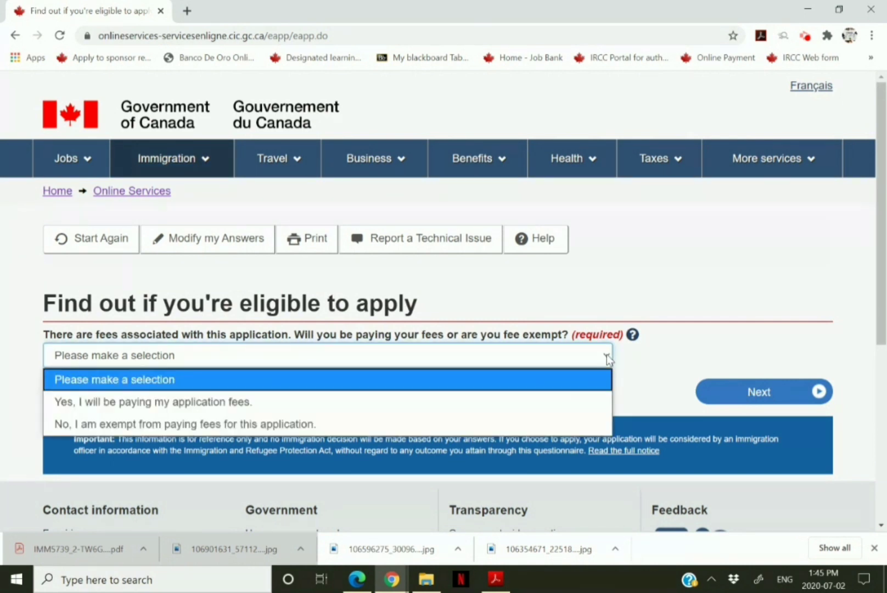
{"action": "left_click", "coordinate": [477, 407]}
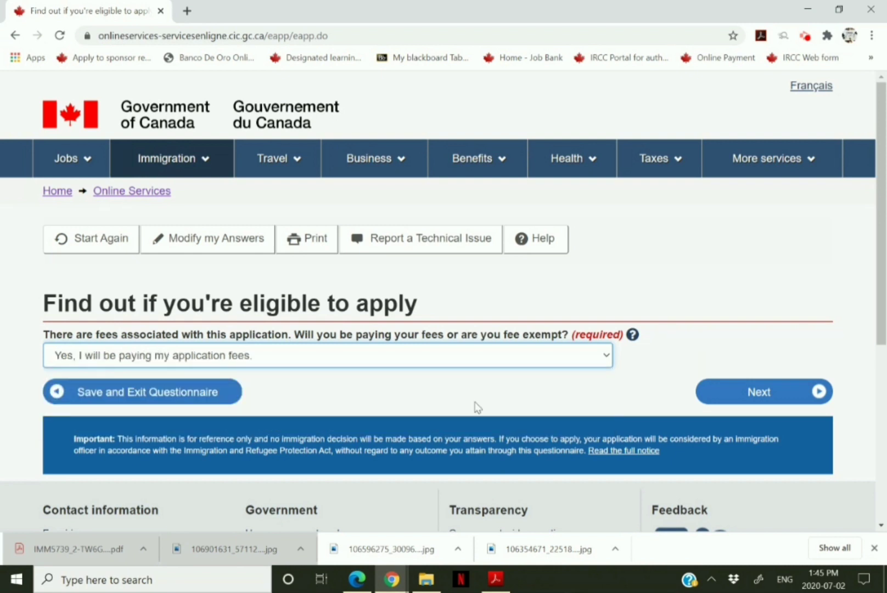
{"action": "left_click", "coordinate": [760, 391]}
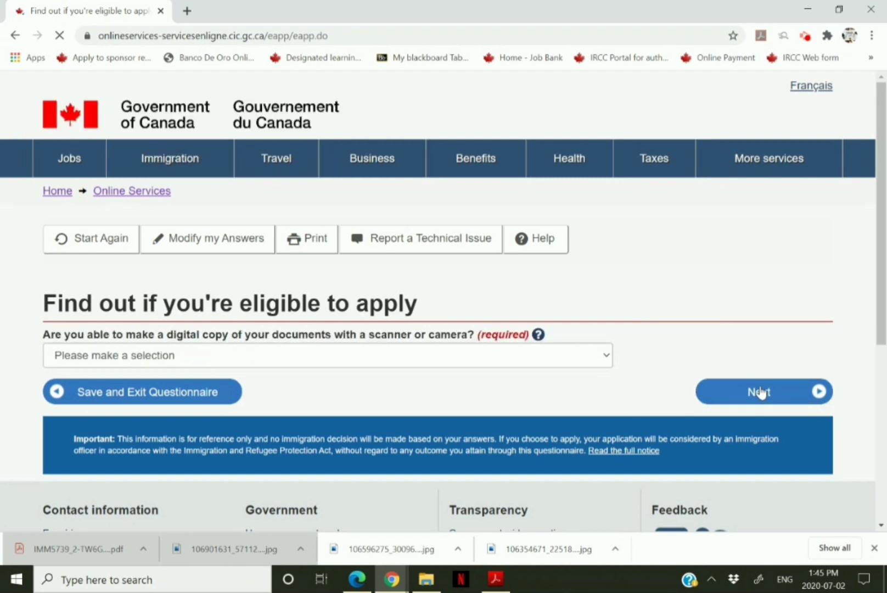
Answer Yes to making digital copies and paying fees online, finishing the questionnaire
{"action": "left_click", "coordinate": [555, 360]}
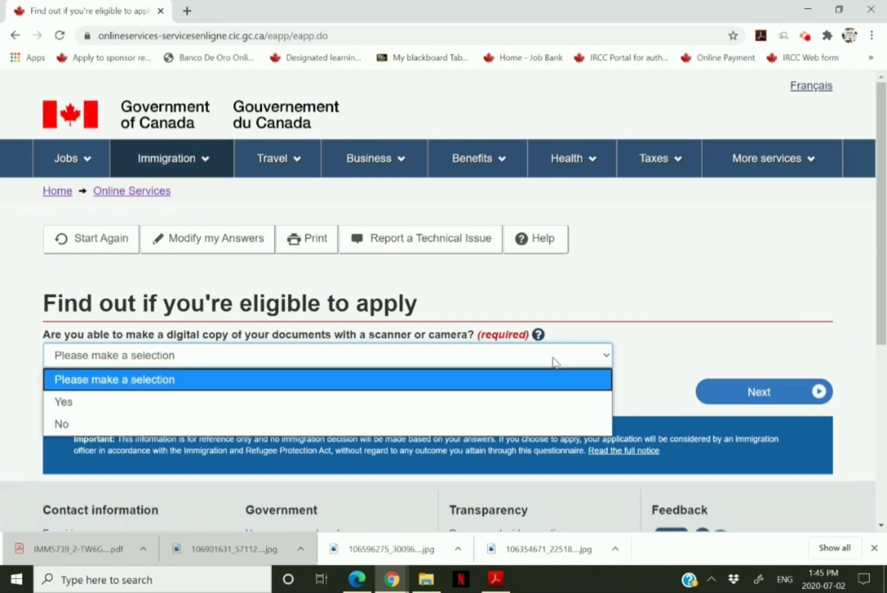
{"action": "left_click", "coordinate": [506, 401]}
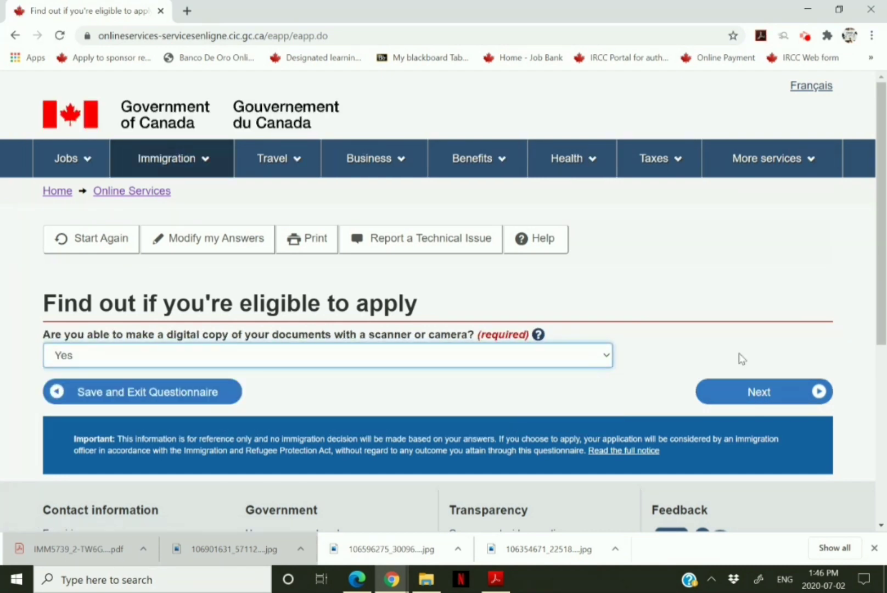
{"action": "left_click", "coordinate": [789, 392]}
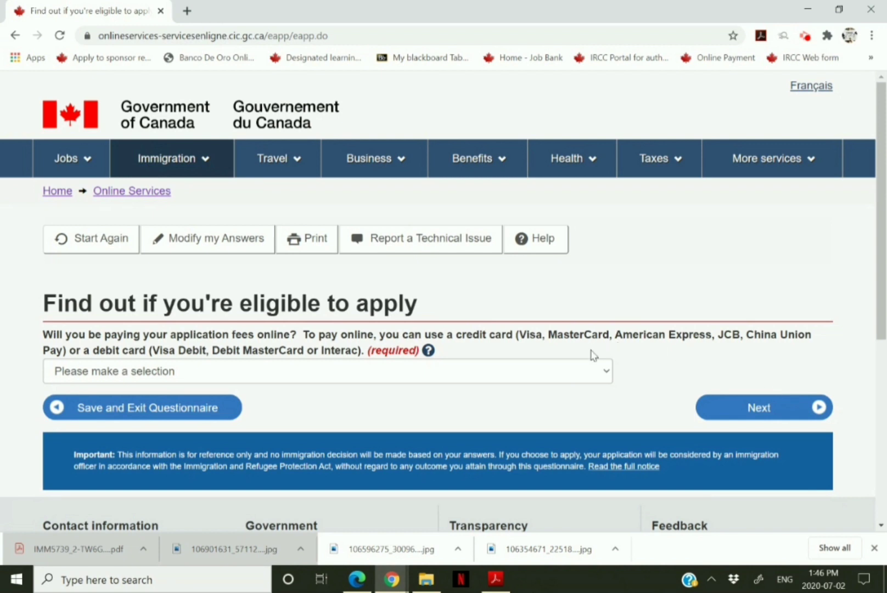
{"action": "left_click", "coordinate": [586, 368]}
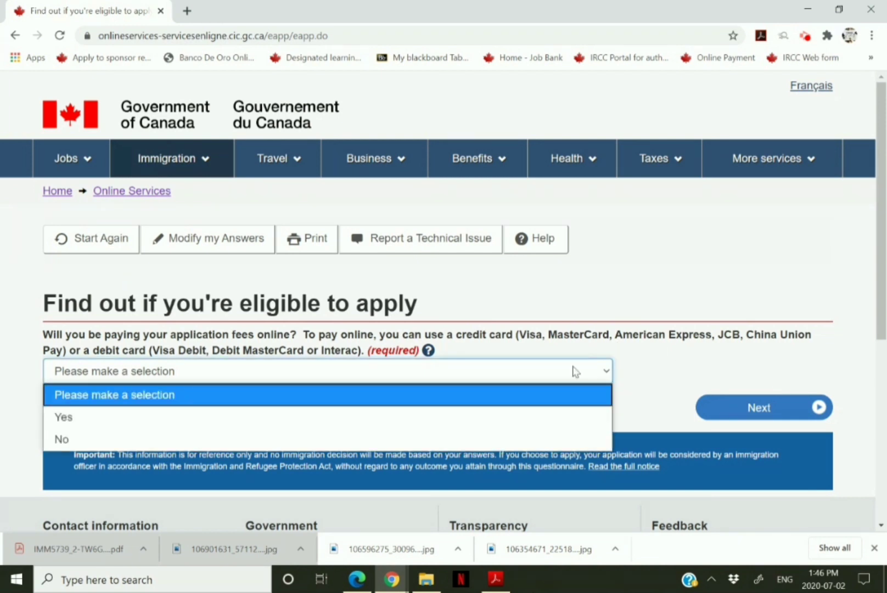
{"action": "left_click", "coordinate": [466, 413]}
{"action": "left_click", "coordinate": [735, 409]}
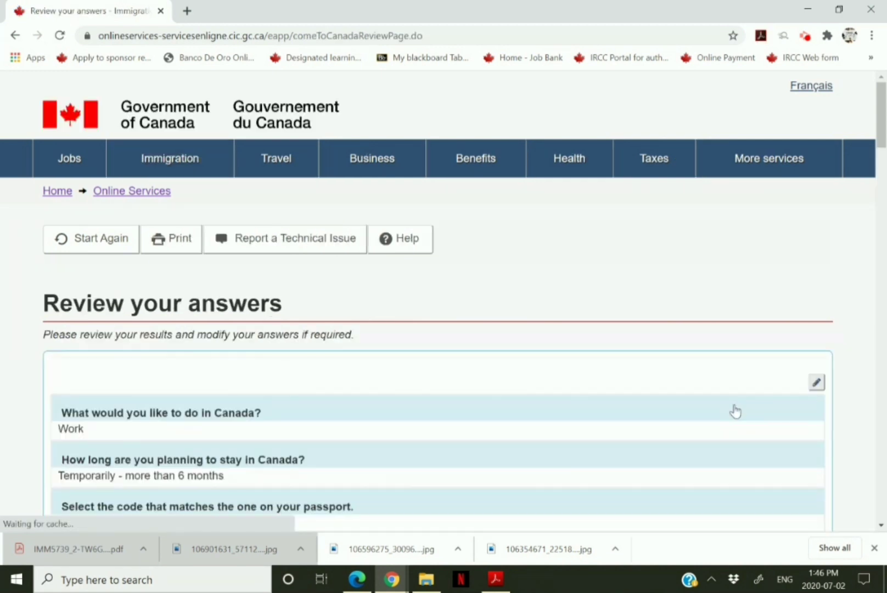
Read through Steps 3 and 4 of the submission instructions and continue to the document checklist
{"action": "scroll", "coordinate": [735, 410], "scroll_direction": "down", "scroll_amount": 2}
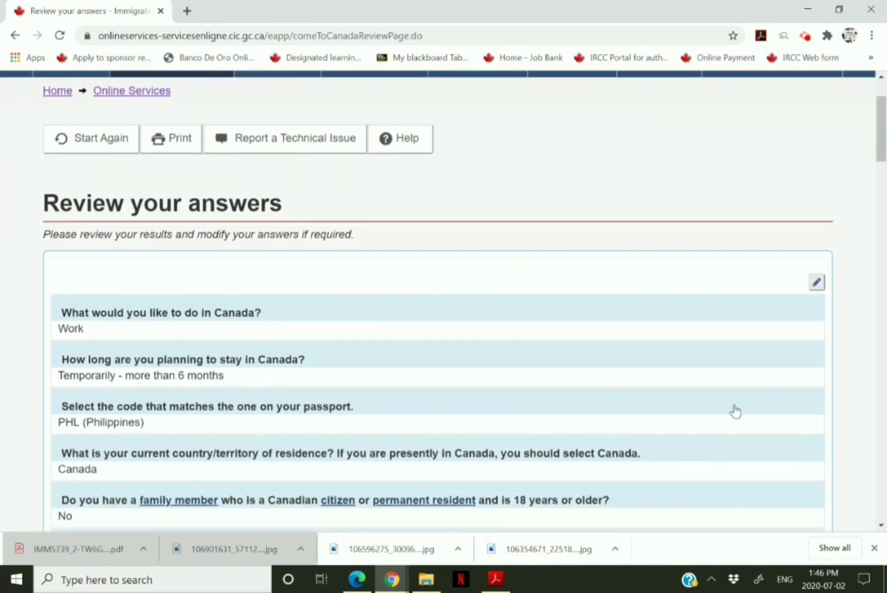
{"action": "scroll", "coordinate": [735, 411], "scroll_direction": "down", "scroll_amount": 2}
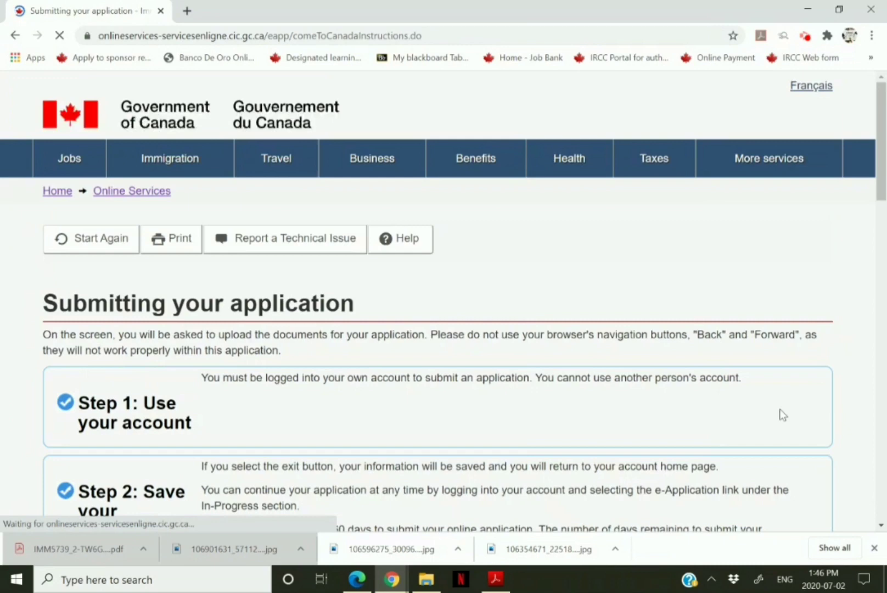
{"action": "scroll", "coordinate": [782, 416], "scroll_direction": "down", "scroll_amount": 5}
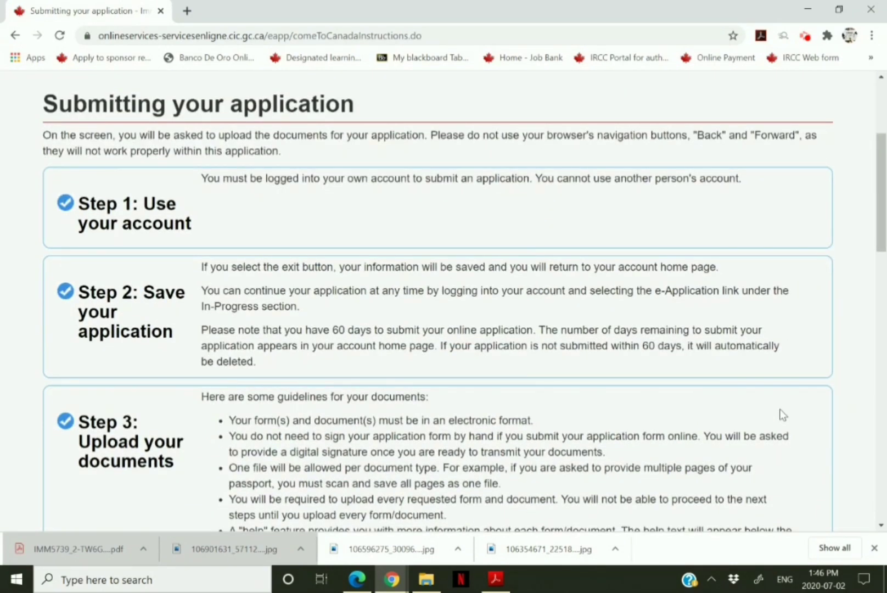
{"action": "scroll", "coordinate": [782, 415], "scroll_direction": "up", "scroll_amount": 1}
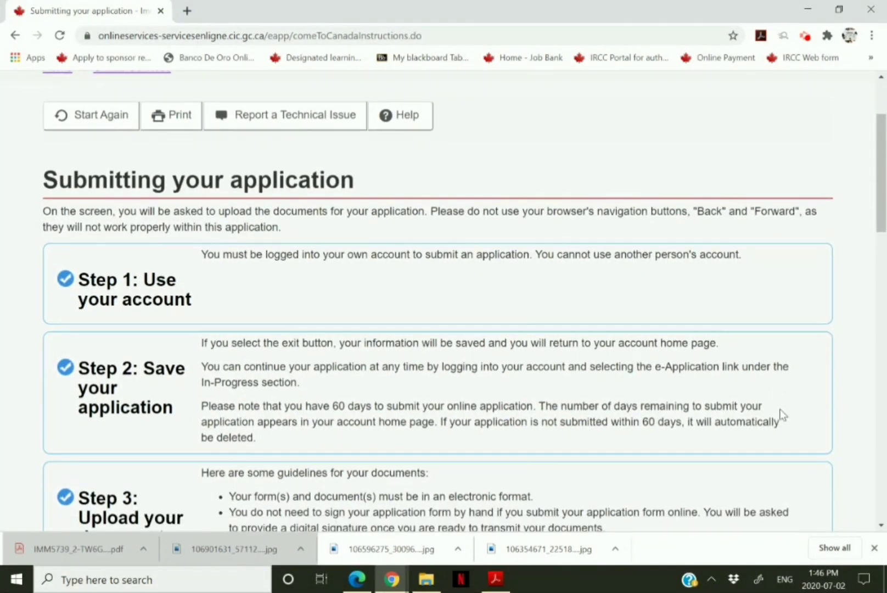
{"action": "scroll", "coordinate": [782, 415], "scroll_direction": "down", "scroll_amount": 3}
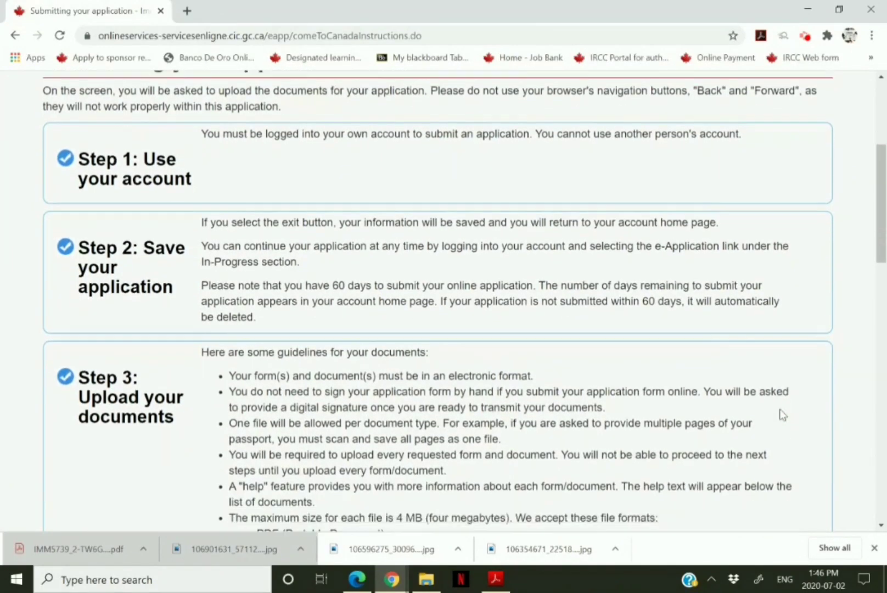
{"action": "scroll", "coordinate": [782, 416], "scroll_direction": "down", "scroll_amount": 12}
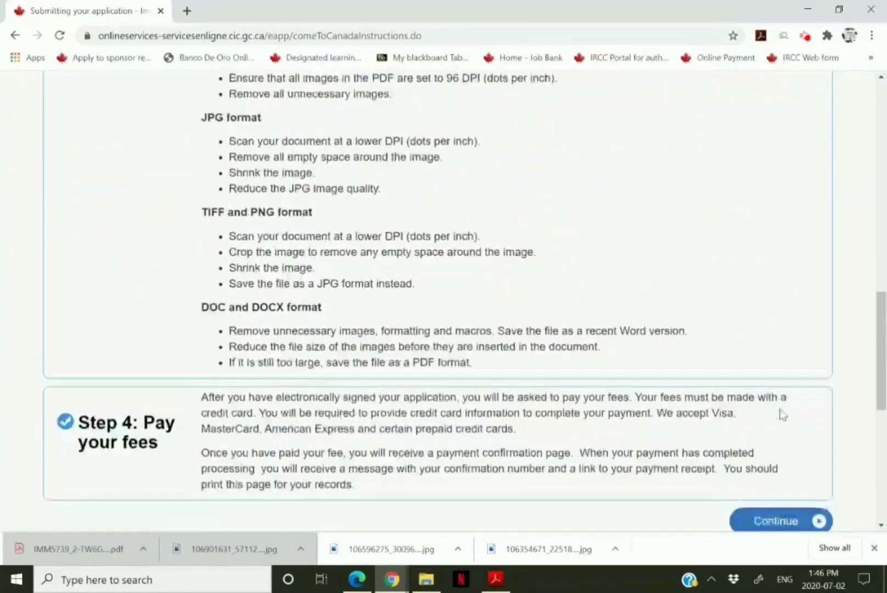
{"action": "scroll", "coordinate": [782, 415], "scroll_direction": "down", "scroll_amount": 1}
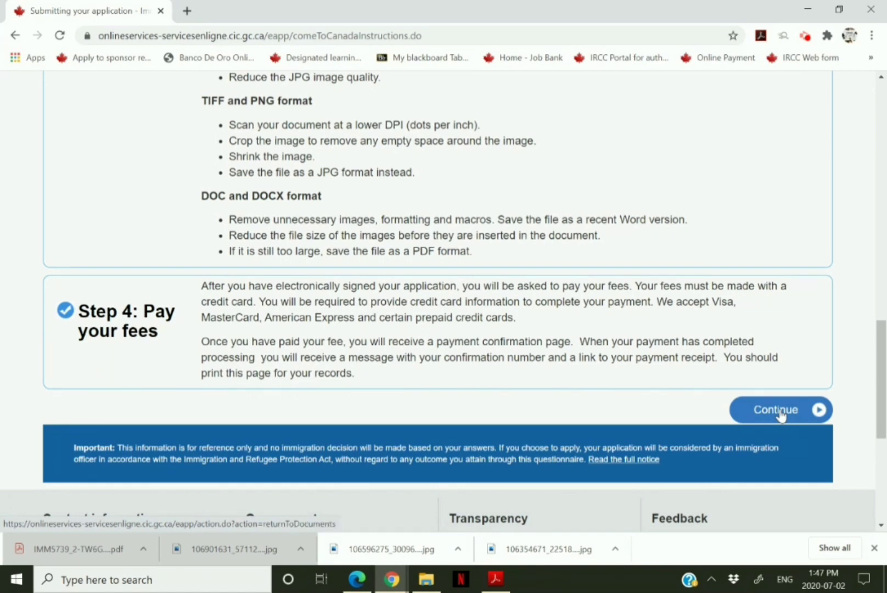
{"action": "left_click", "coordinate": [781, 412]}
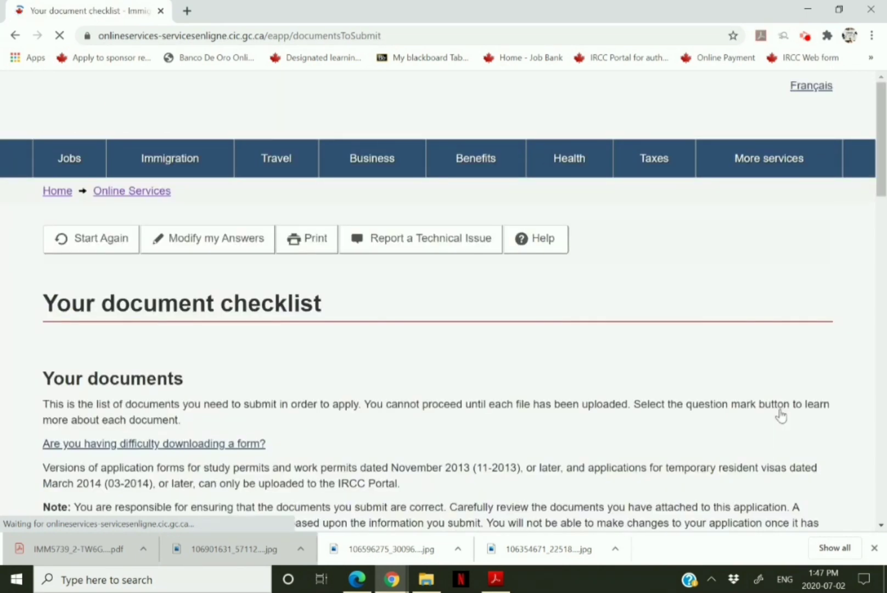
Scroll the document checklist down to the Application Form(s) table requiring IMM5710
{"action": "scroll", "coordinate": [781, 415], "scroll_direction": "down", "scroll_amount": 2}
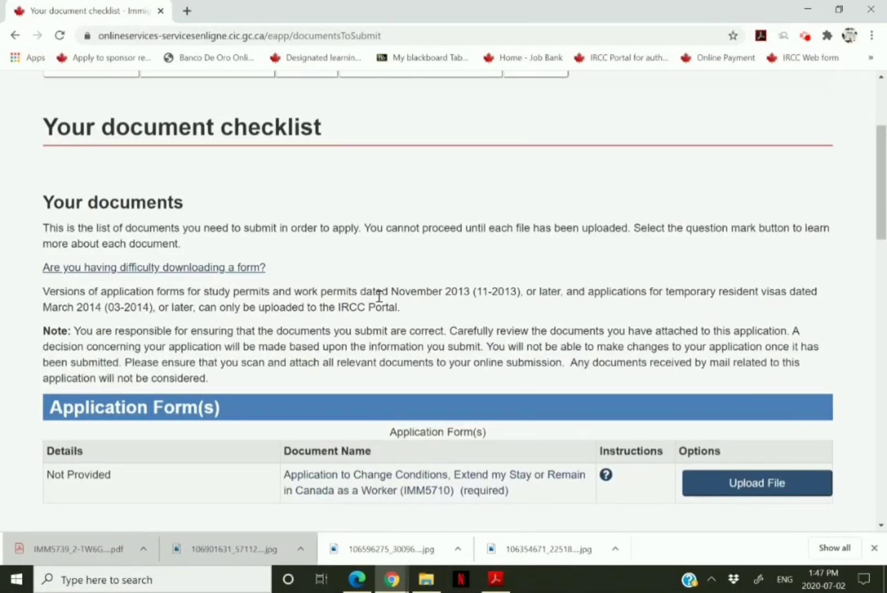
{"action": "scroll", "coordinate": [379, 296], "scroll_direction": "down", "scroll_amount": 1}
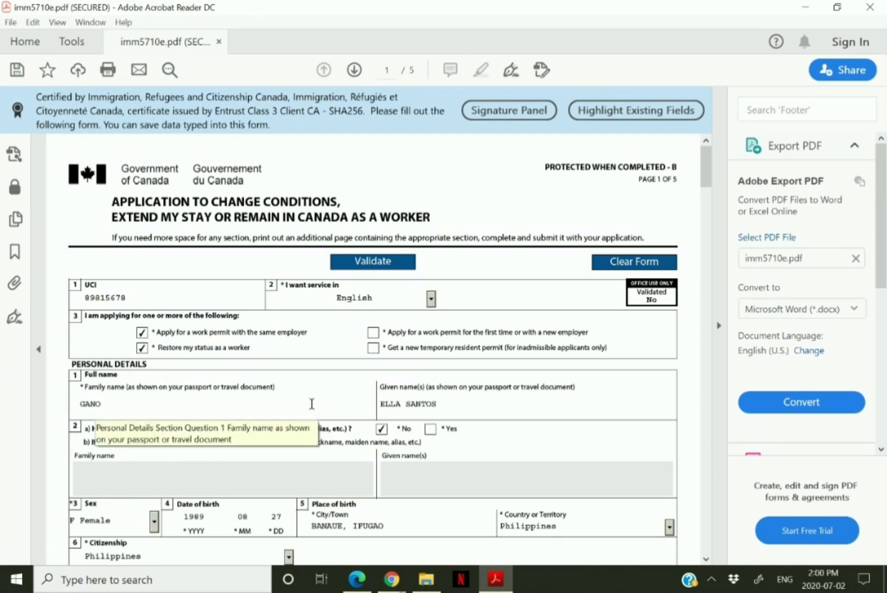
{"action": "scroll", "coordinate": [186, 378], "scroll_direction": "down", "scroll_amount": 1}
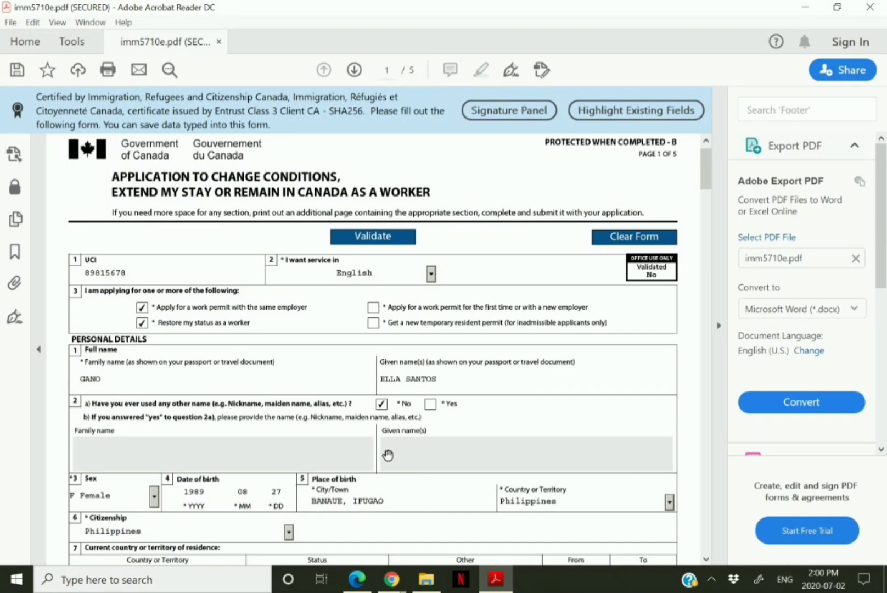
{"action": "scroll", "coordinate": [388, 454], "scroll_direction": "down", "scroll_amount": 1}
{"action": "scroll", "coordinate": [387, 455], "scroll_direction": "down", "scroll_amount": 2}
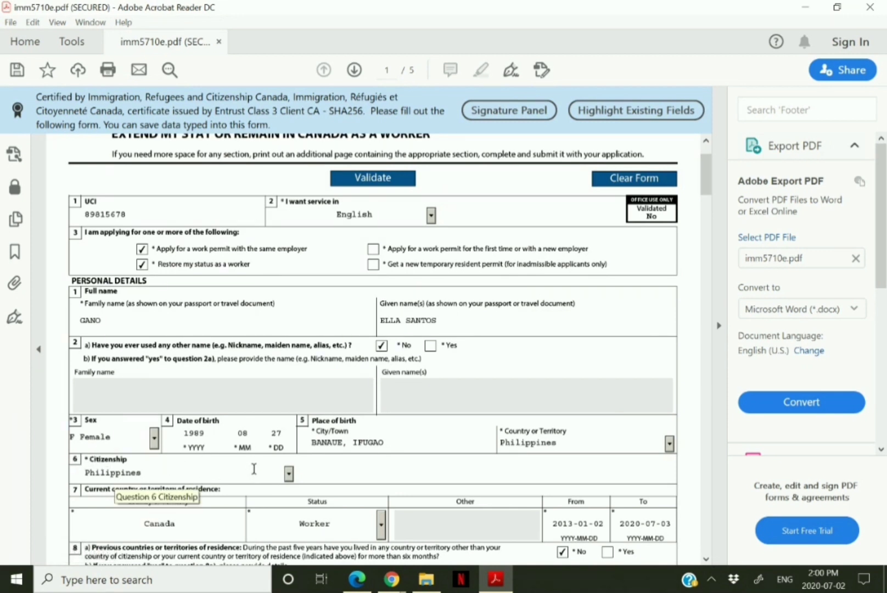
{"action": "scroll", "coordinate": [253, 468], "scroll_direction": "down", "scroll_amount": 2}
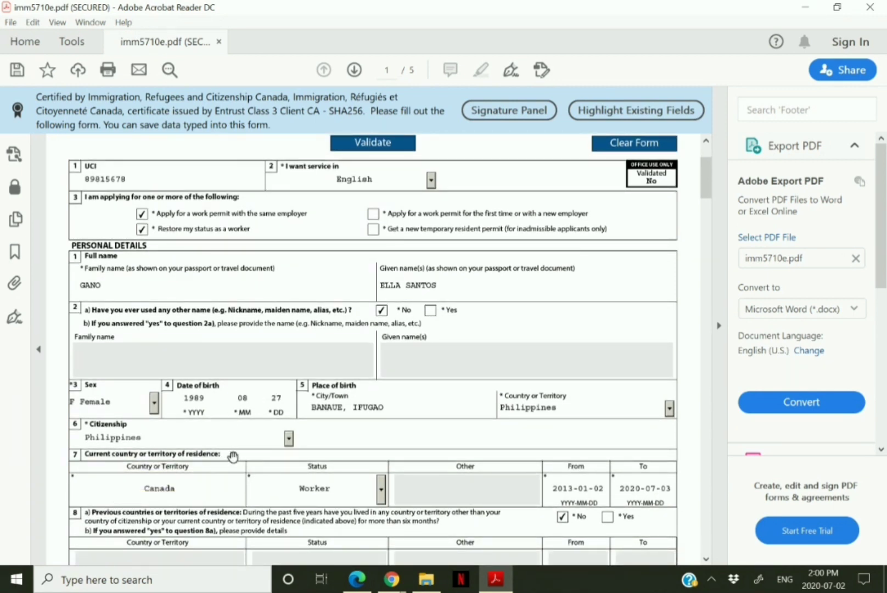
{"action": "scroll", "coordinate": [232, 436], "scroll_direction": "down", "scroll_amount": 4}
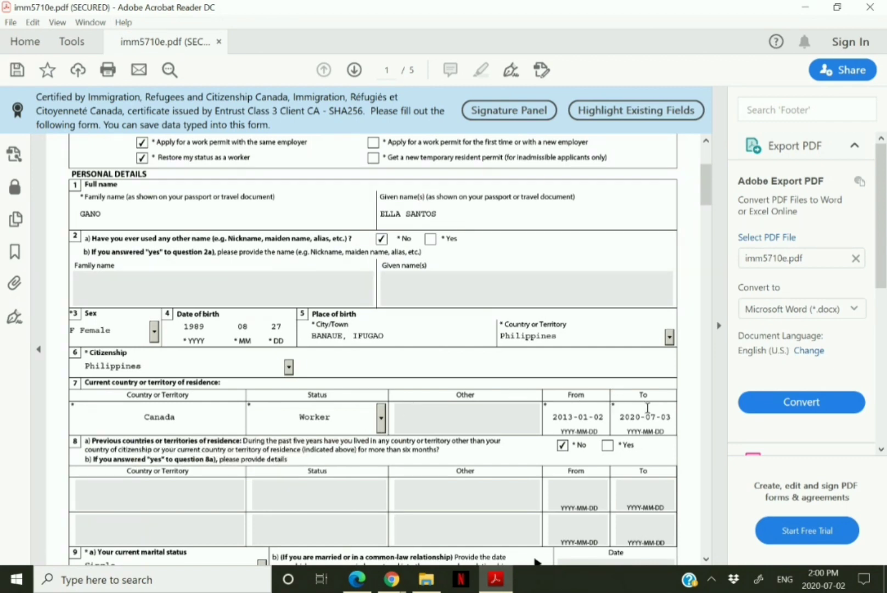
{"action": "scroll", "coordinate": [482, 486], "scroll_direction": "down", "scroll_amount": 3}
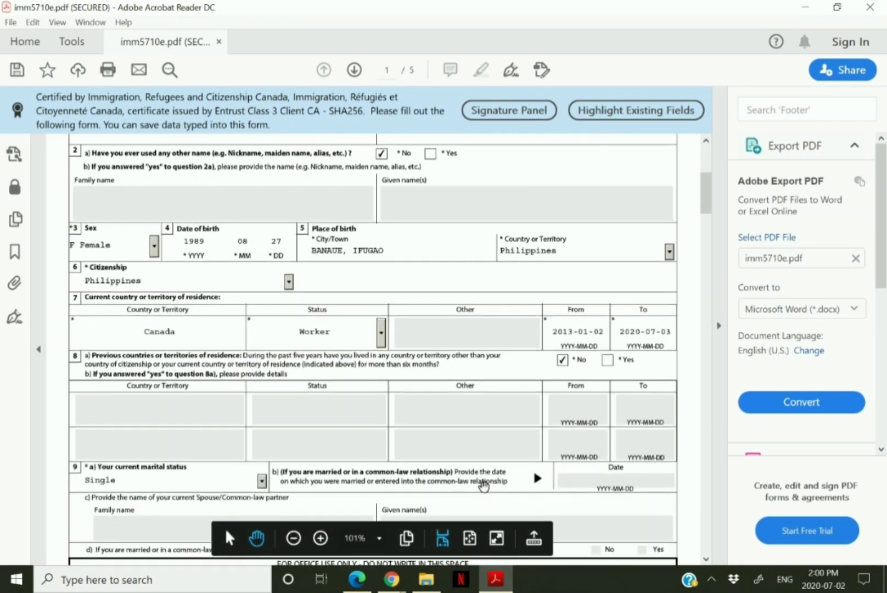
{"action": "scroll", "coordinate": [483, 486], "scroll_direction": "down", "scroll_amount": 5}
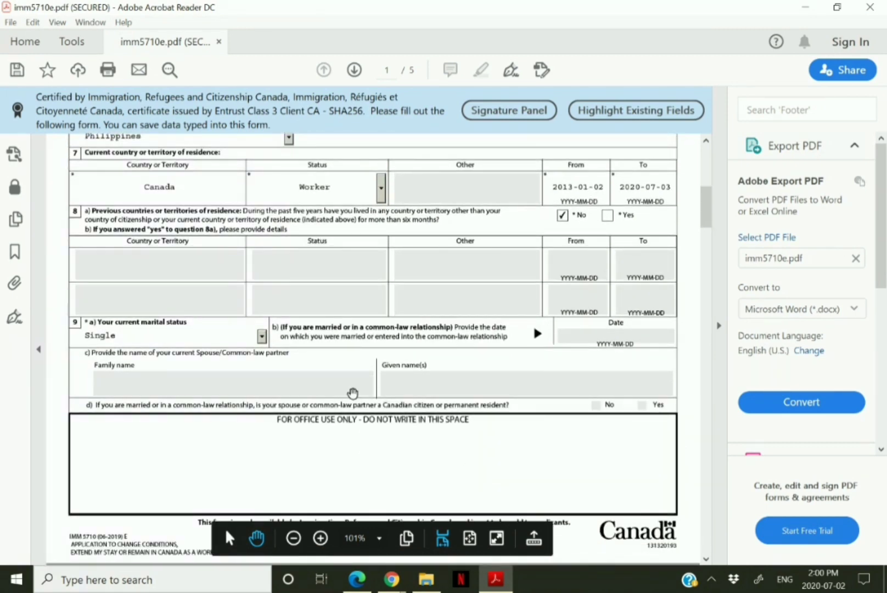
{"action": "scroll", "coordinate": [120, 209], "scroll_direction": "up", "scroll_amount": 1}
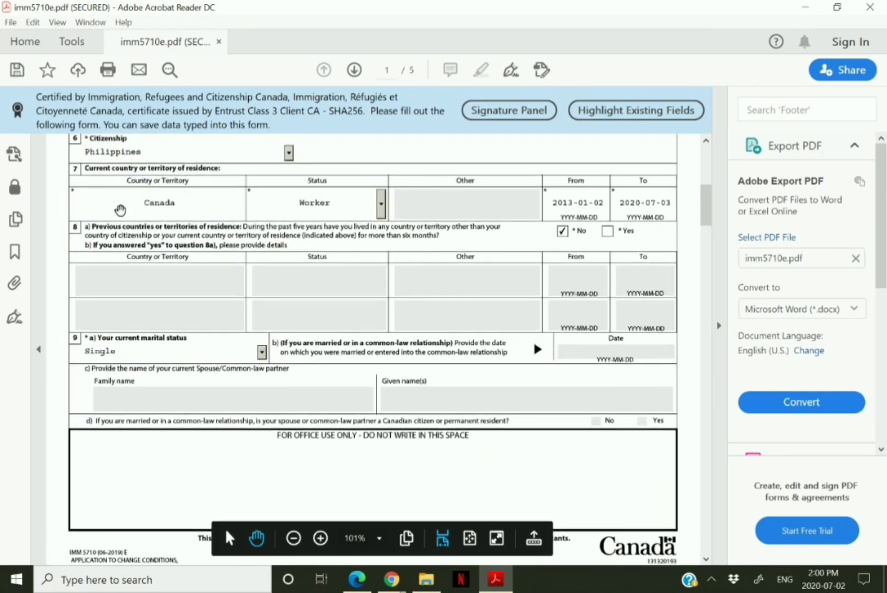
{"action": "scroll", "coordinate": [120, 210], "scroll_direction": "up", "scroll_amount": 2}
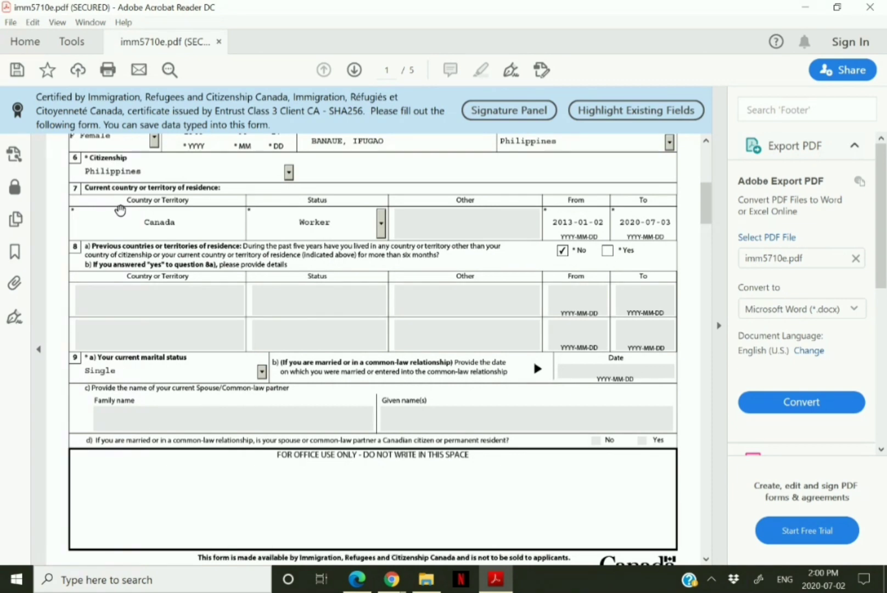
{"action": "scroll", "coordinate": [121, 210], "scroll_direction": "down", "scroll_amount": 2}
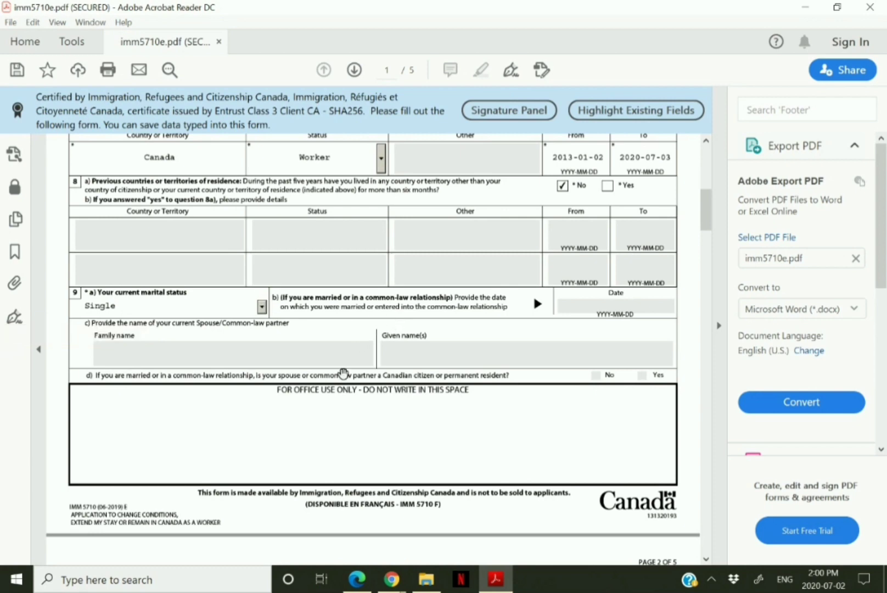
{"action": "scroll", "coordinate": [341, 365], "scroll_direction": "down", "scroll_amount": 5}
{"action": "scroll", "coordinate": [341, 364], "scroll_direction": "down", "scroll_amount": 1}
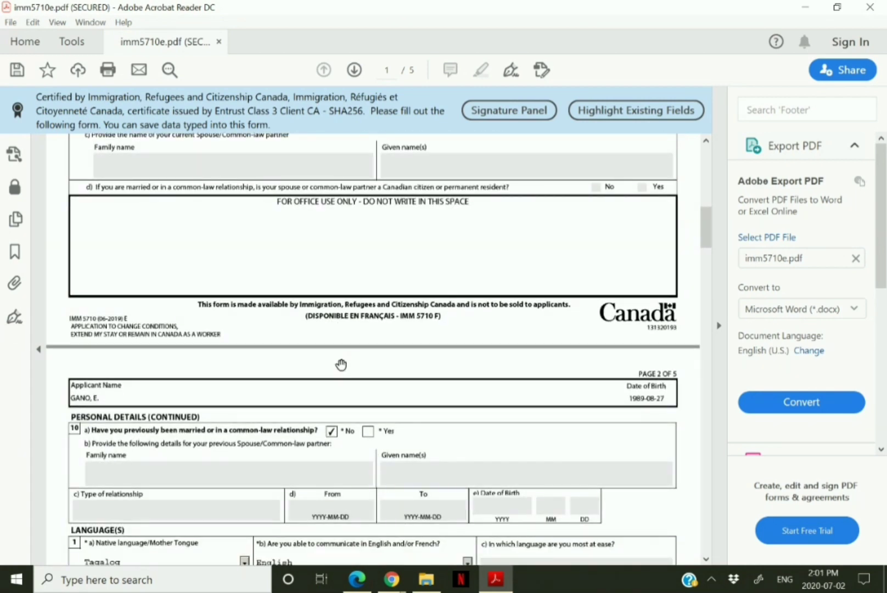
{"action": "scroll", "coordinate": [340, 365], "scroll_direction": "down", "scroll_amount": 2}
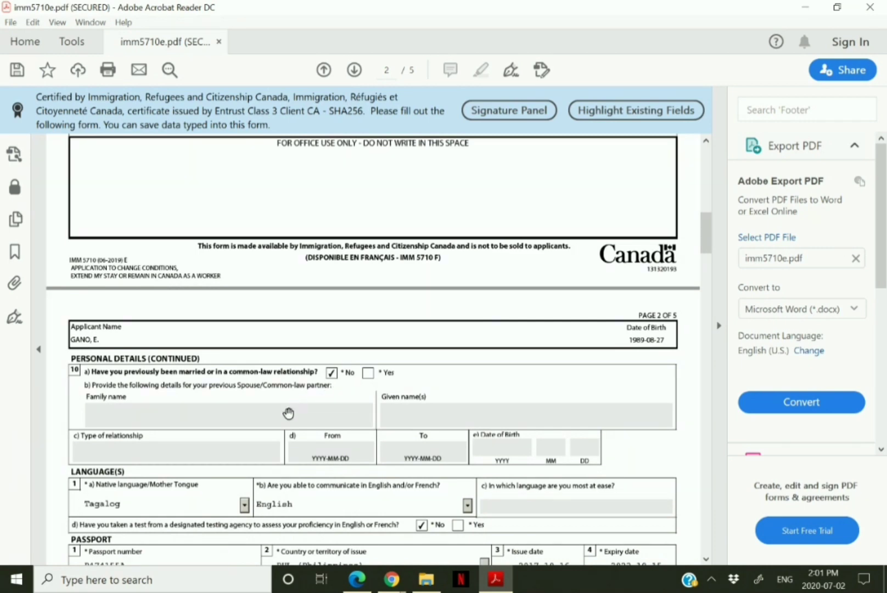
{"action": "scroll", "coordinate": [287, 413], "scroll_direction": "down", "scroll_amount": 2}
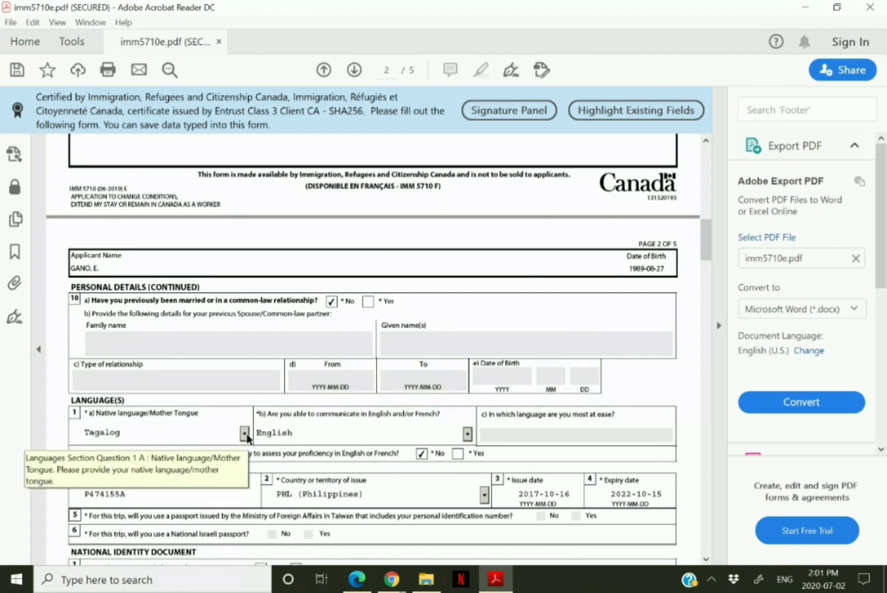
{"action": "left_click", "coordinate": [244, 434]}
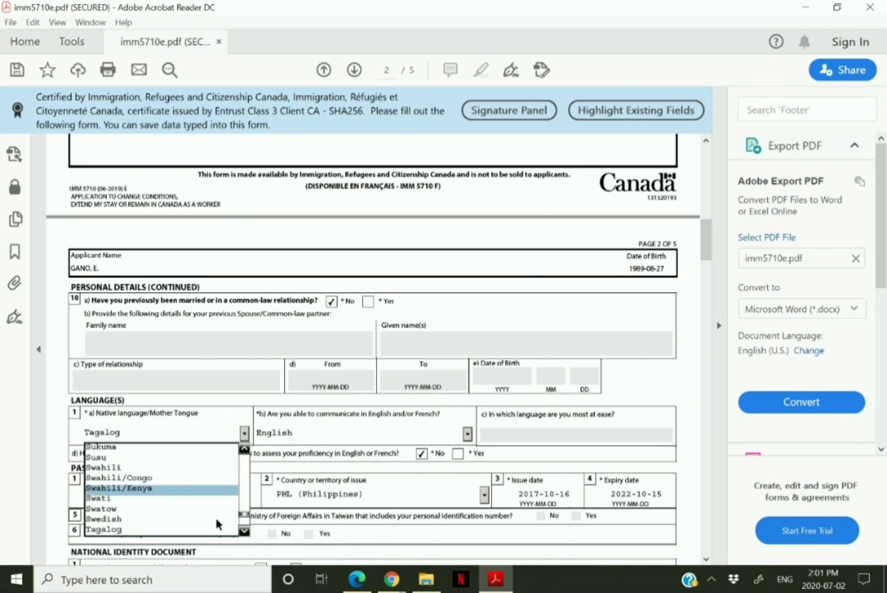
{"action": "left_click", "coordinate": [181, 529]}
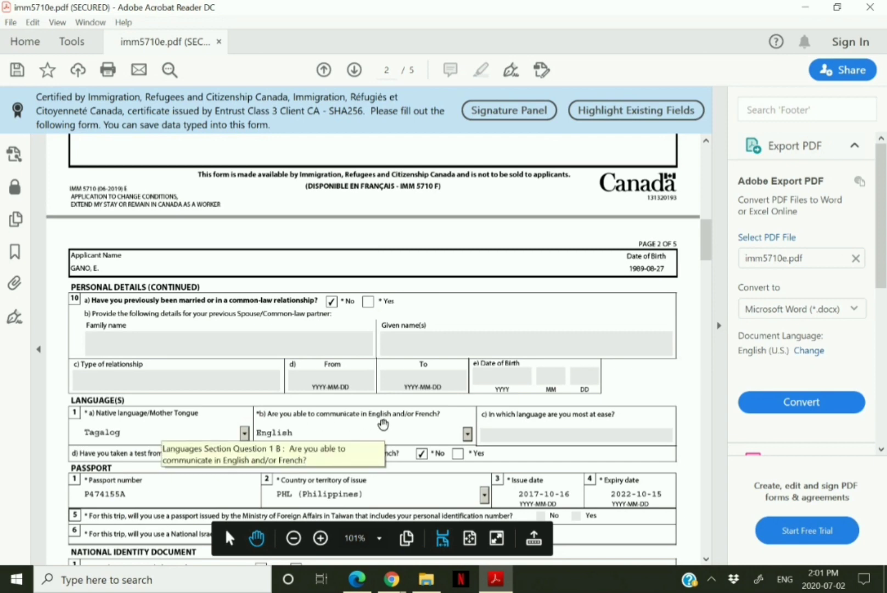
{"action": "scroll", "coordinate": [383, 424], "scroll_direction": "down", "scroll_amount": 1}
{"action": "scroll", "coordinate": [383, 424], "scroll_direction": "down", "scroll_amount": 1}
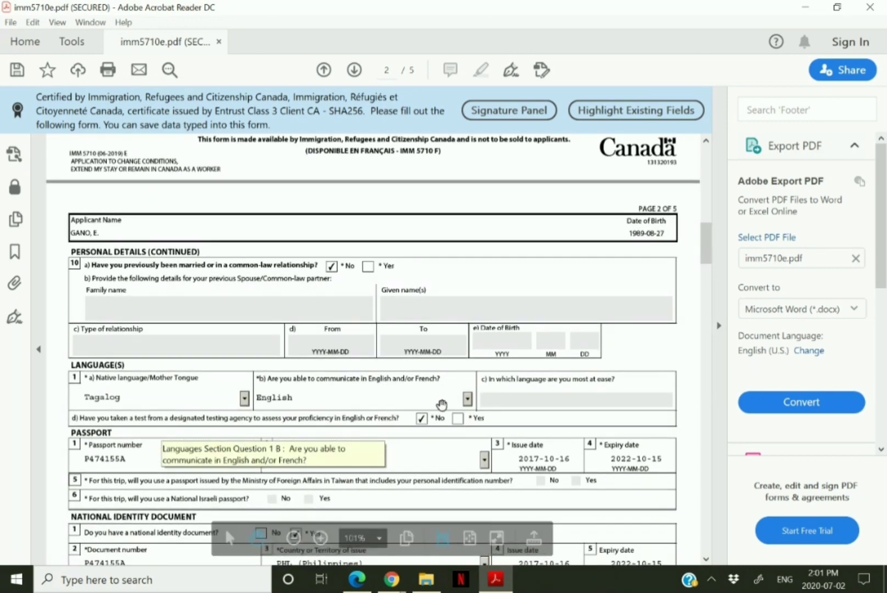
{"action": "scroll", "coordinate": [442, 405], "scroll_direction": "down", "scroll_amount": 1}
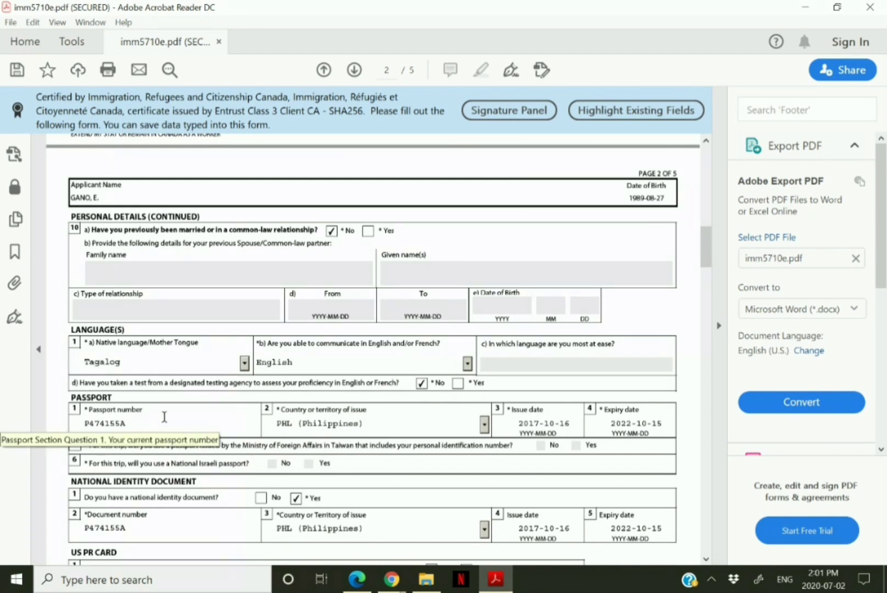
{"action": "scroll", "coordinate": [189, 420], "scroll_direction": "down", "scroll_amount": 1}
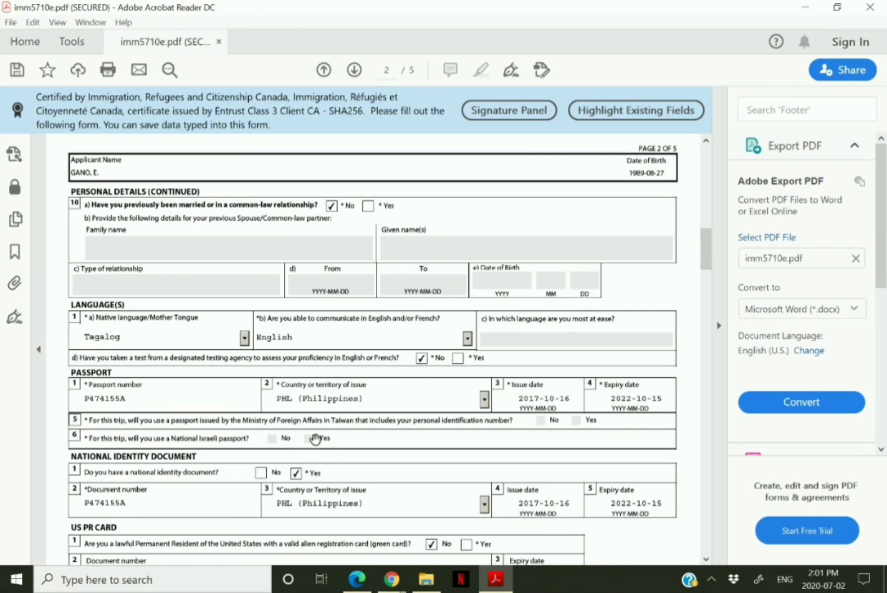
{"action": "scroll", "coordinate": [311, 437], "scroll_direction": "down", "scroll_amount": 1}
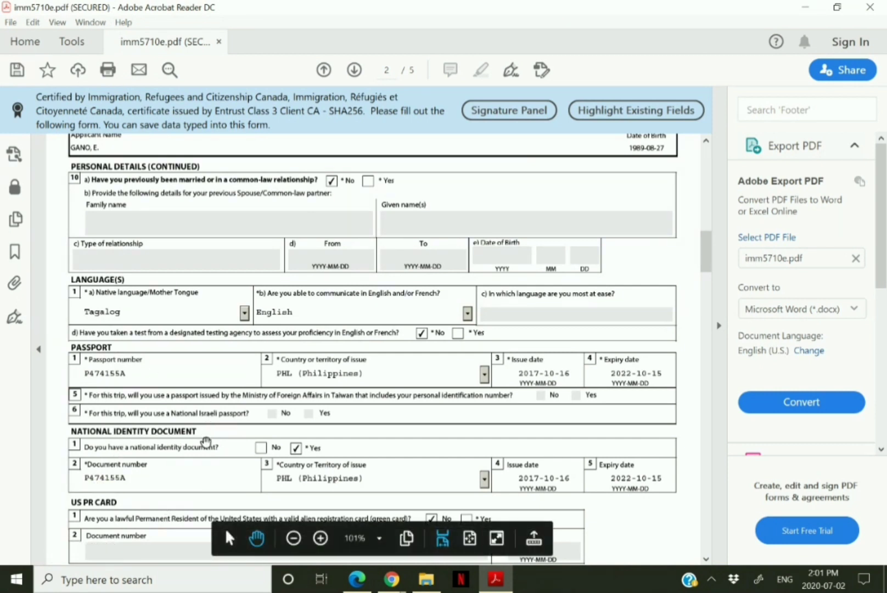
{"action": "scroll", "coordinate": [202, 428], "scroll_direction": "down", "scroll_amount": 3}
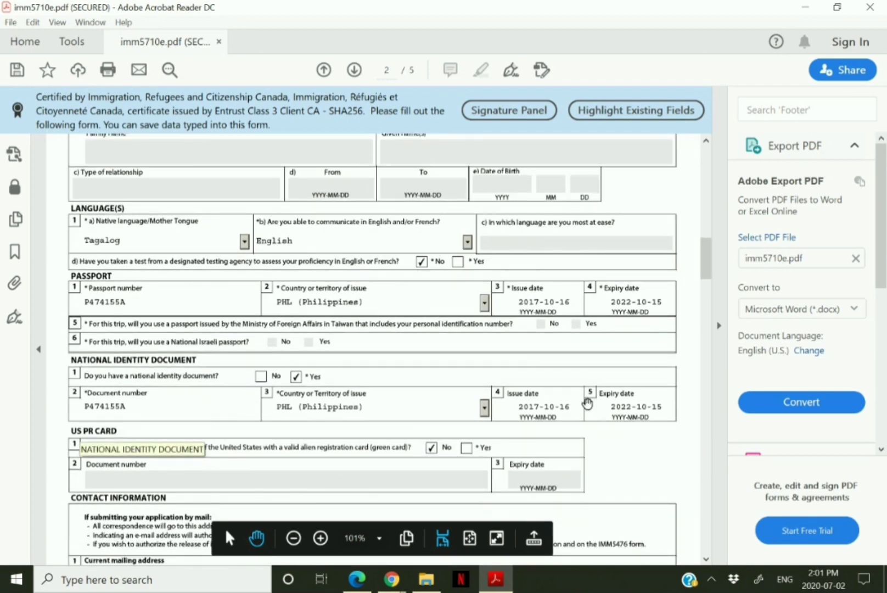
{"action": "scroll", "coordinate": [586, 389], "scroll_direction": "down", "scroll_amount": 3}
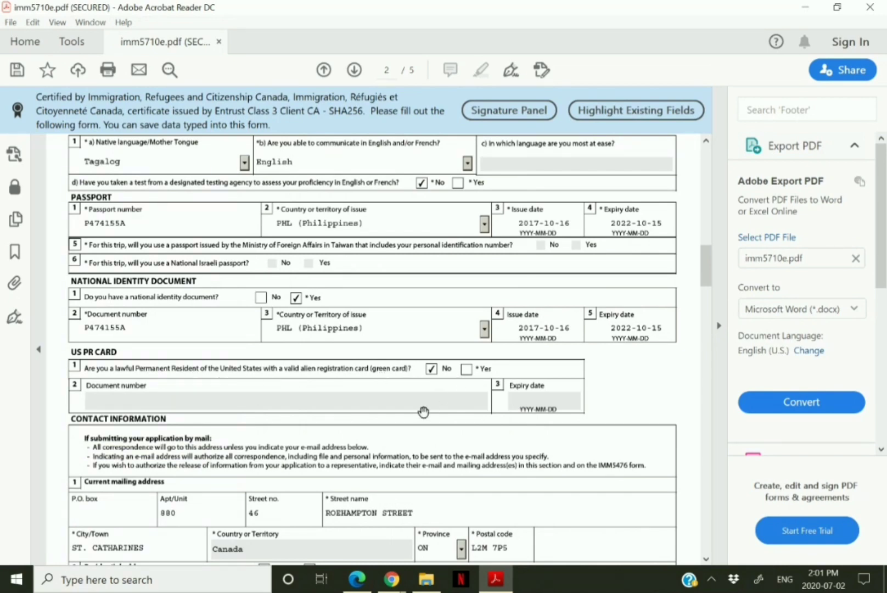
{"action": "scroll", "coordinate": [425, 413], "scroll_direction": "down", "scroll_amount": 3}
{"action": "scroll", "coordinate": [425, 413], "scroll_direction": "down", "scroll_amount": 2}
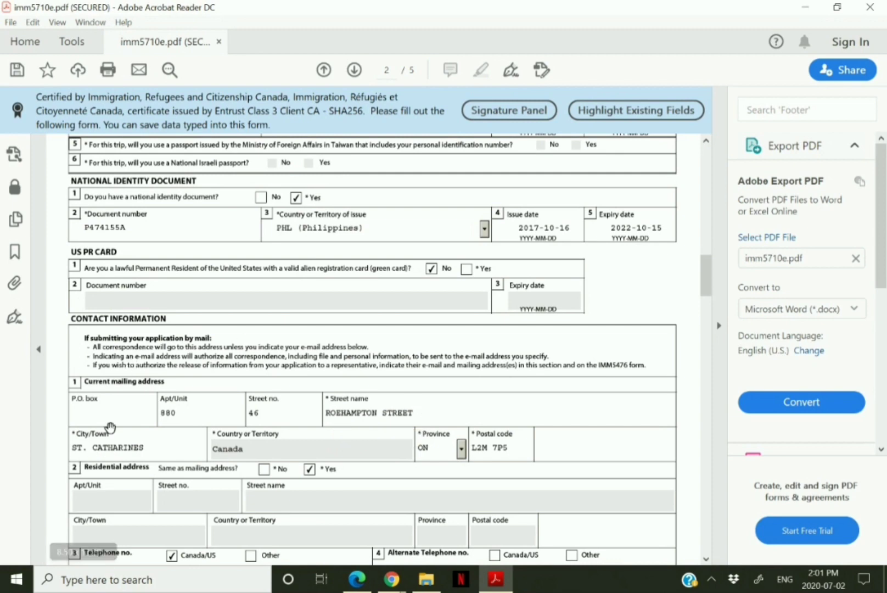
{"action": "scroll", "coordinate": [110, 427], "scroll_direction": "down", "scroll_amount": 3}
{"action": "scroll", "coordinate": [110, 427], "scroll_direction": "down", "scroll_amount": 1}
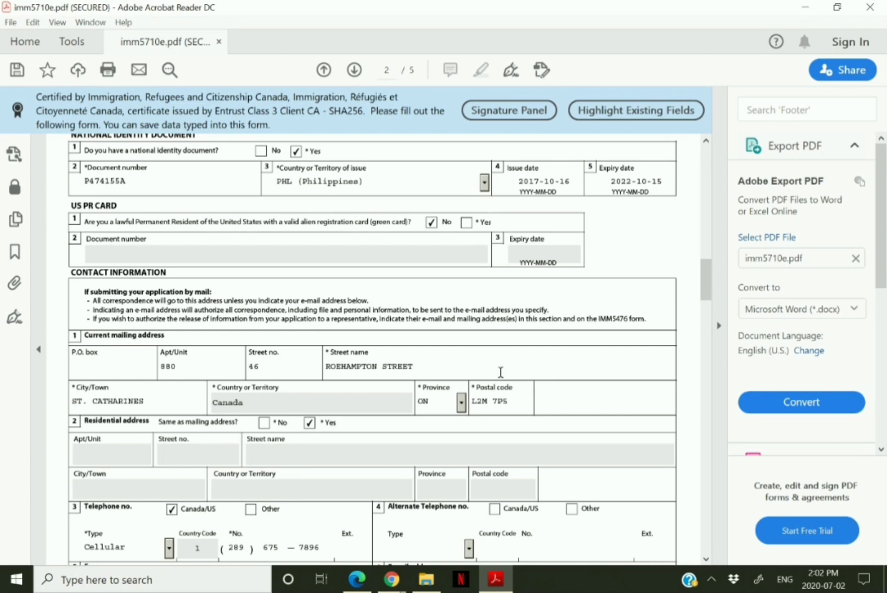
{"action": "scroll", "coordinate": [458, 448], "scroll_direction": "down", "scroll_amount": 3}
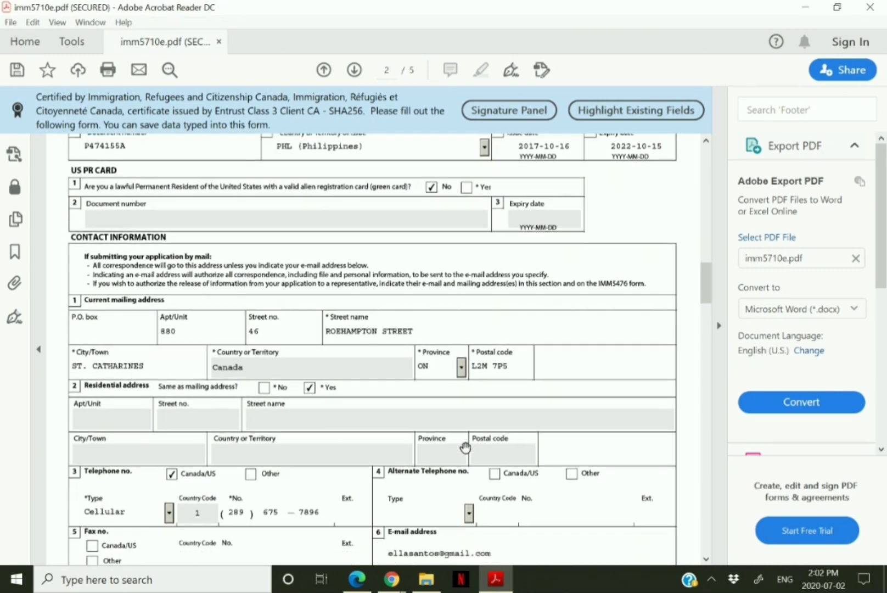
{"action": "scroll", "coordinate": [466, 447], "scroll_direction": "down", "scroll_amount": 1}
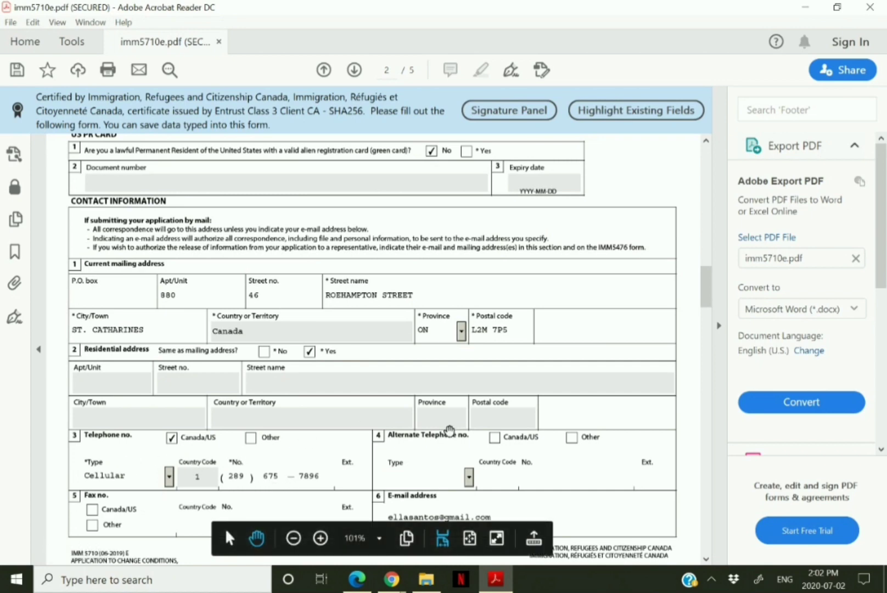
{"action": "scroll", "coordinate": [449, 431], "scroll_direction": "down", "scroll_amount": 10}
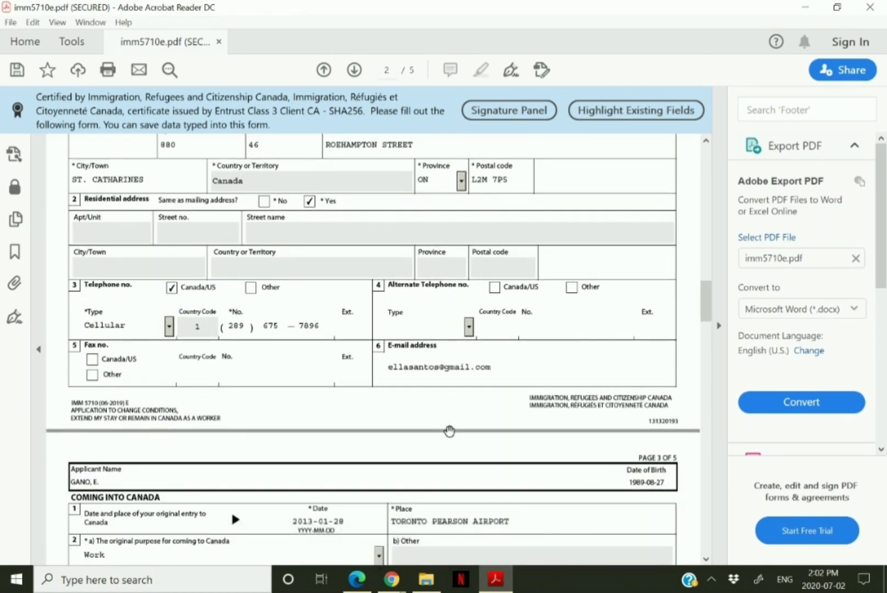
{"action": "scroll", "coordinate": [449, 431], "scroll_direction": "down", "scroll_amount": 5}
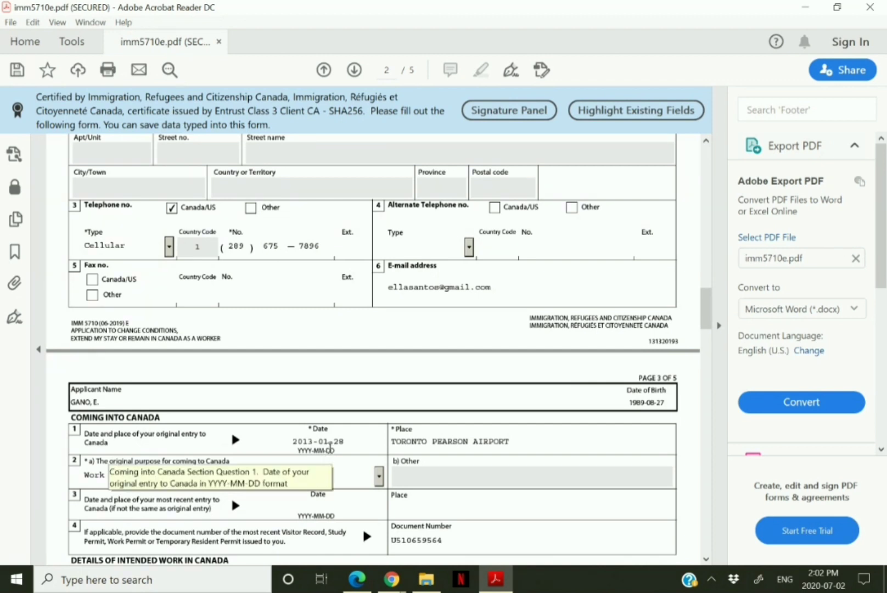
{"action": "scroll", "coordinate": [329, 449], "scroll_direction": "down", "scroll_amount": 1}
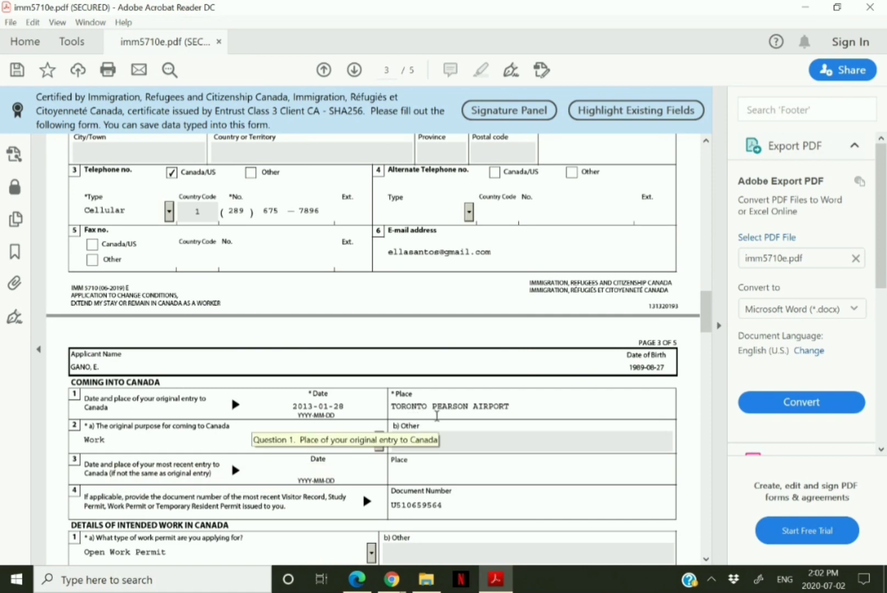
{"action": "scroll", "coordinate": [437, 416], "scroll_direction": "down", "scroll_amount": 2}
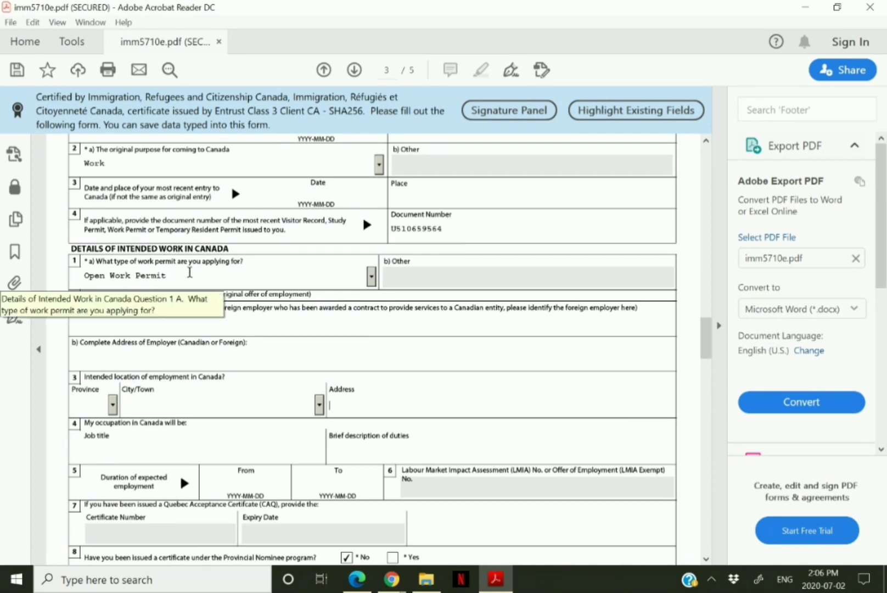
{"action": "scroll", "coordinate": [254, 272], "scroll_direction": "down", "scroll_amount": 2}
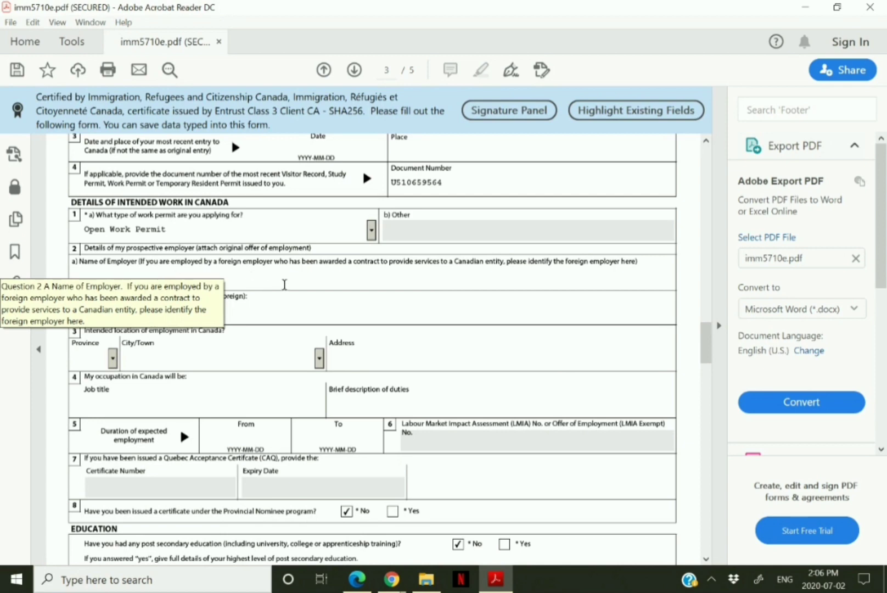
{"action": "left_click", "coordinate": [285, 283]}
{"action": "scroll", "coordinate": [284, 285], "scroll_direction": "down", "scroll_amount": 1}
{"action": "scroll", "coordinate": [284, 284], "scroll_direction": "down", "scroll_amount": 3}
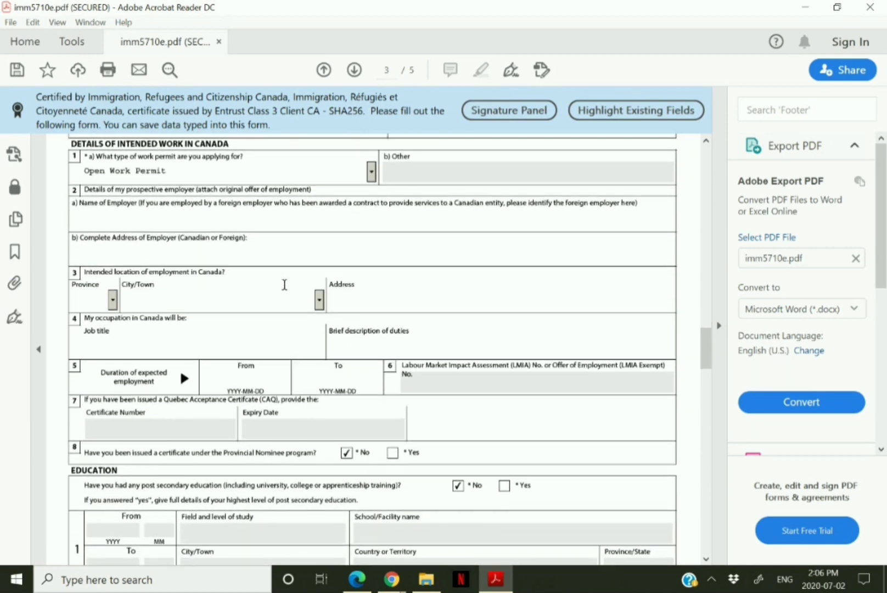
{"action": "scroll", "coordinate": [284, 285], "scroll_direction": "down", "scroll_amount": 1}
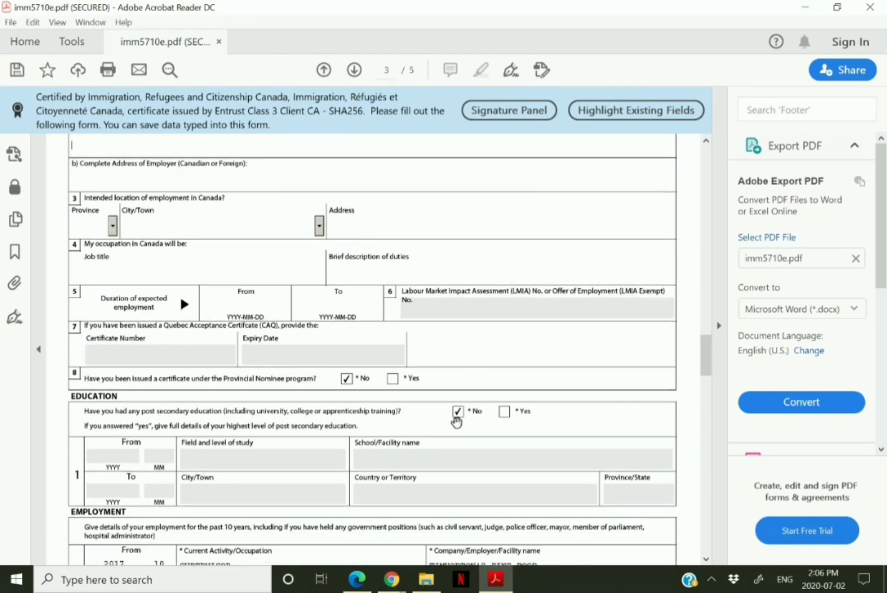
{"action": "scroll", "coordinate": [456, 422], "scroll_direction": "down", "scroll_amount": 3}
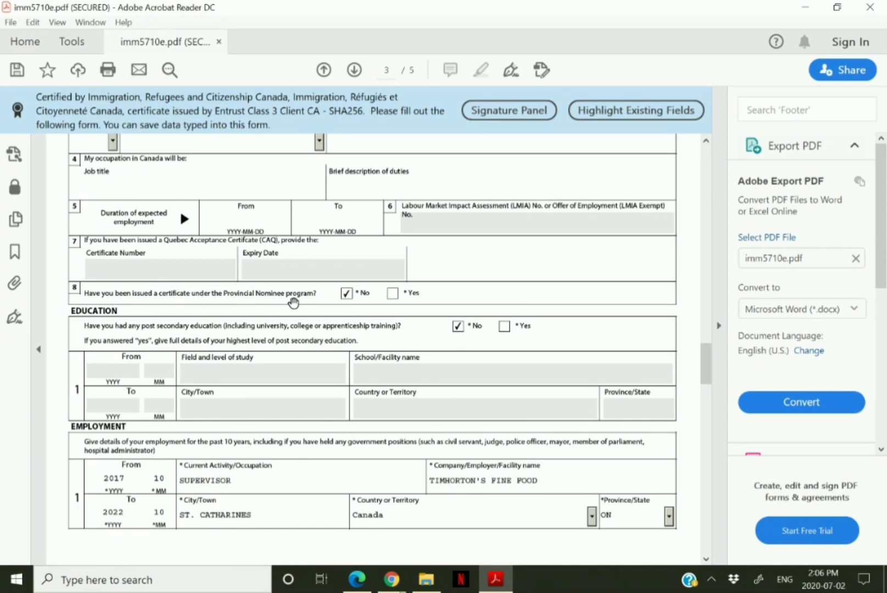
{"action": "scroll", "coordinate": [310, 414], "scroll_direction": "down", "scroll_amount": 2}
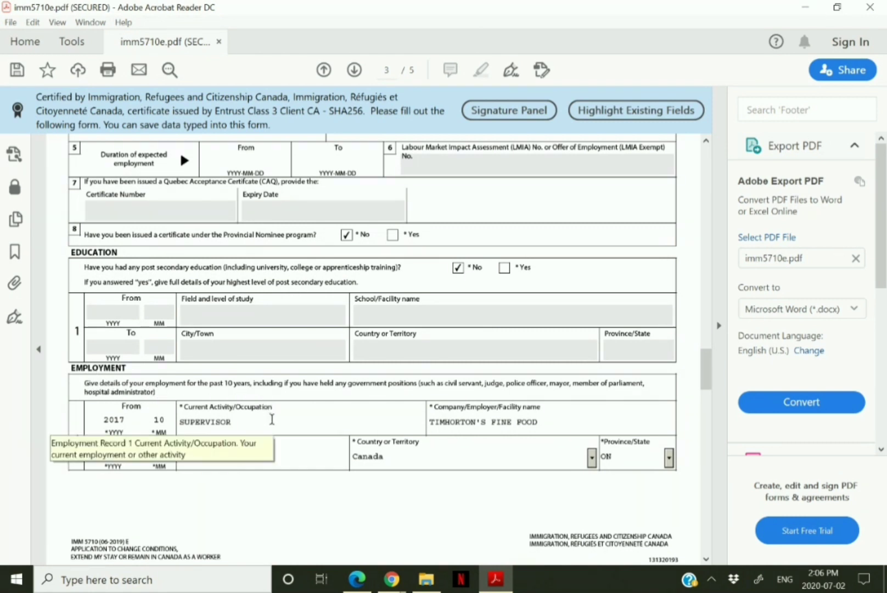
{"action": "scroll", "coordinate": [271, 419], "scroll_direction": "down", "scroll_amount": 2}
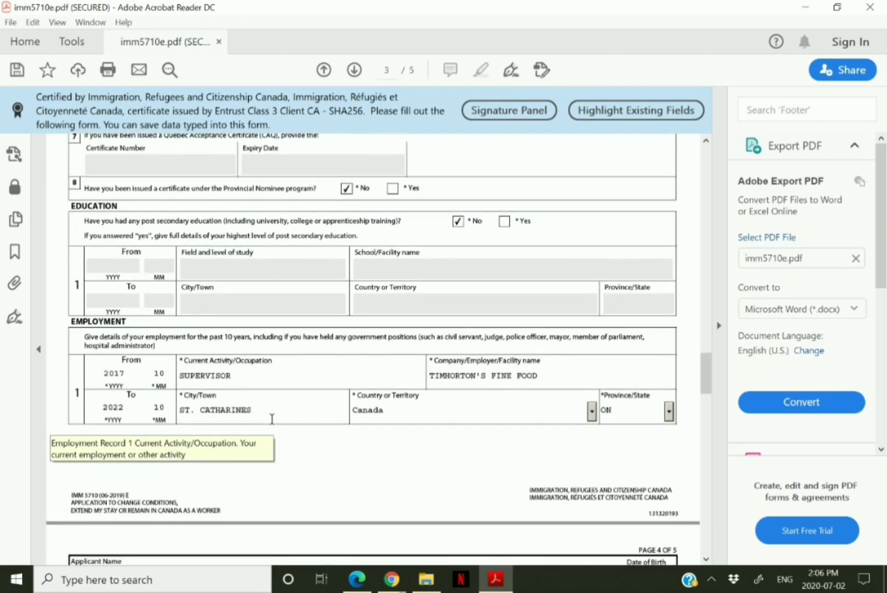
{"action": "scroll", "coordinate": [272, 418], "scroll_direction": "down", "scroll_amount": 3}
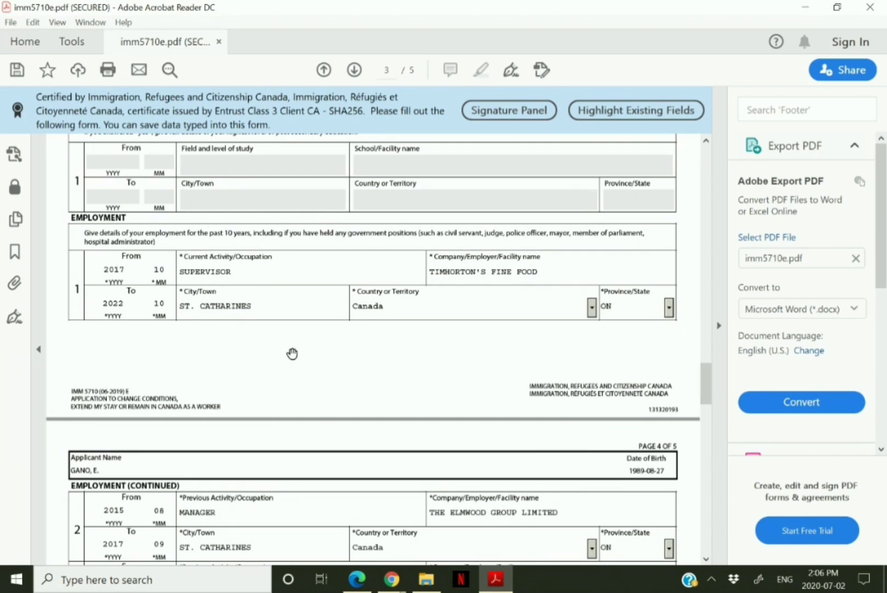
{"action": "scroll", "coordinate": [292, 353], "scroll_direction": "down", "scroll_amount": 6}
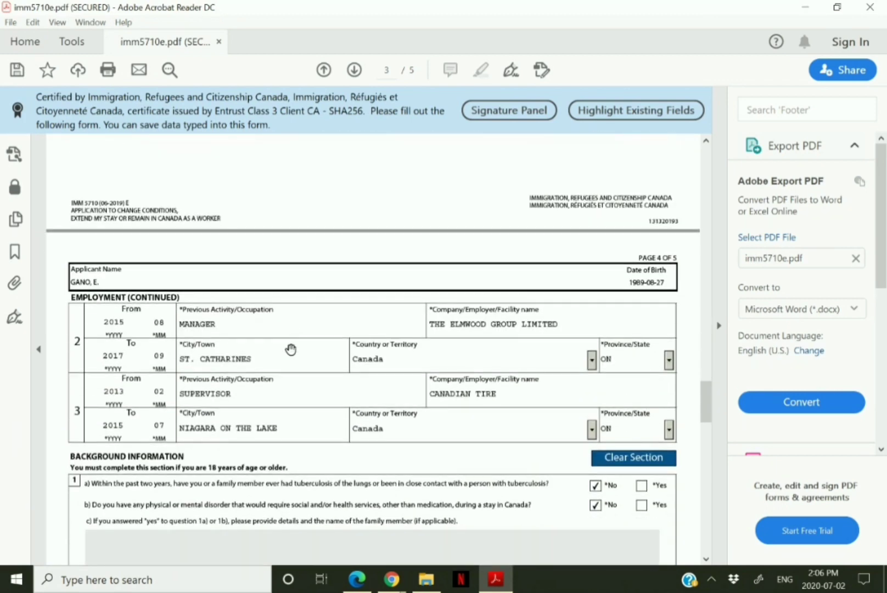
{"action": "scroll", "coordinate": [291, 346], "scroll_direction": "down", "scroll_amount": 3}
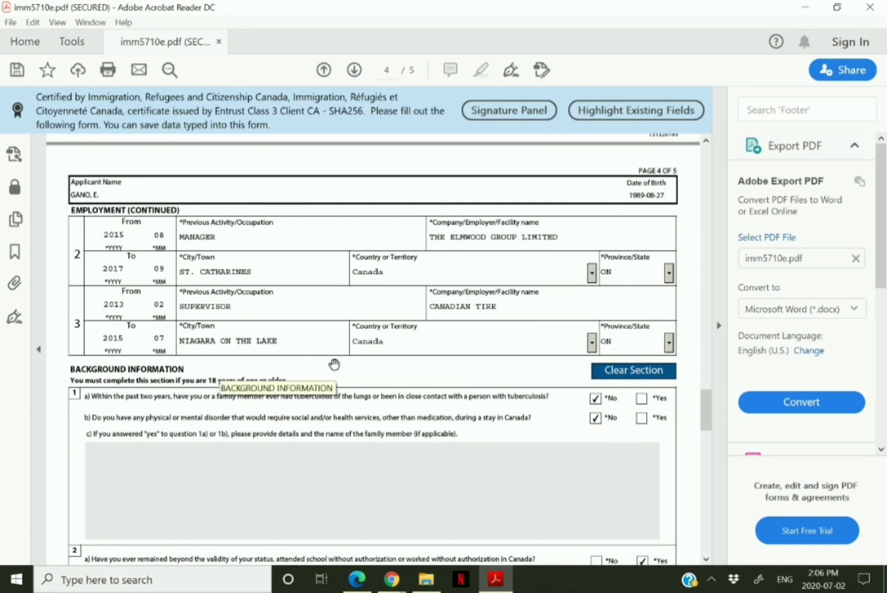
{"action": "scroll", "coordinate": [335, 364], "scroll_direction": "down", "scroll_amount": 2}
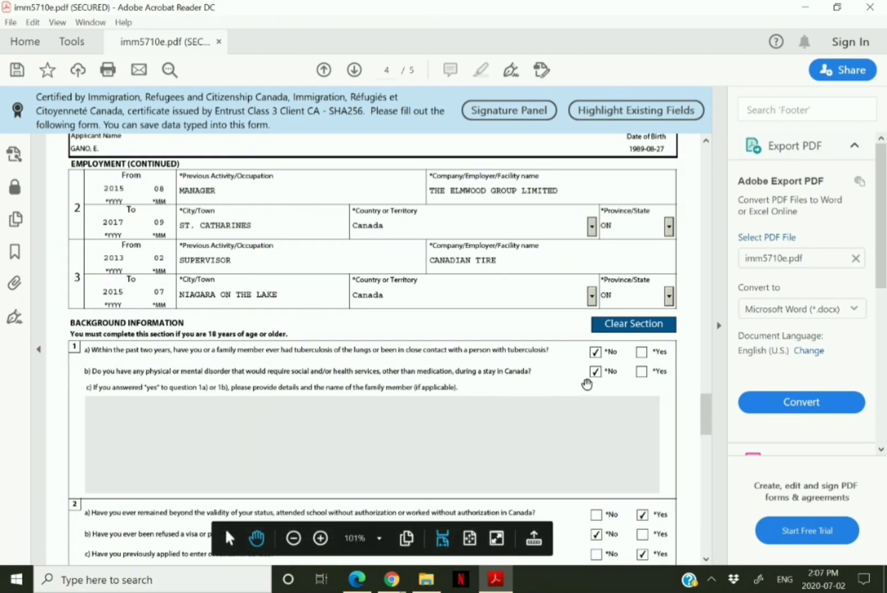
{"action": "scroll", "coordinate": [586, 388], "scroll_direction": "down", "scroll_amount": 2}
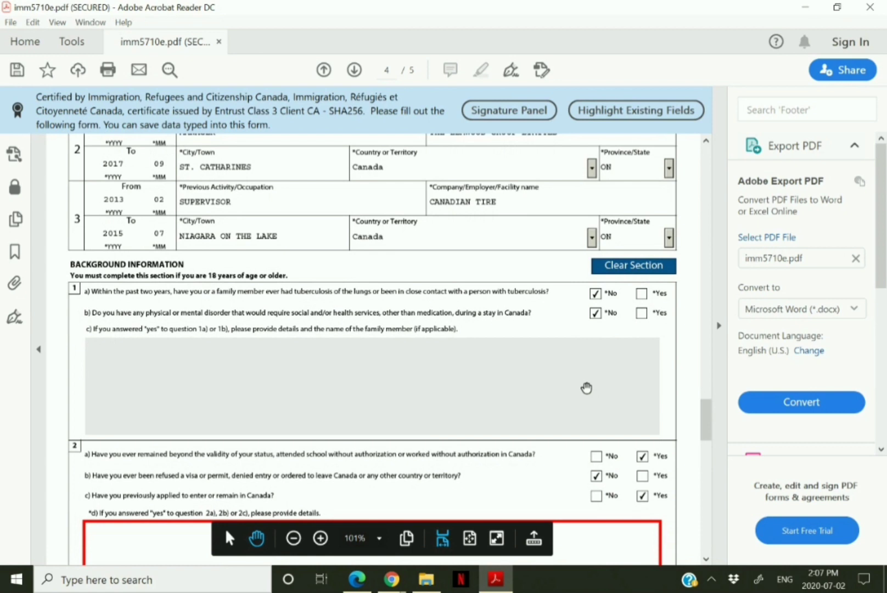
{"action": "scroll", "coordinate": [586, 388], "scroll_direction": "down", "scroll_amount": 1}
Add a second line 'C. RENEWAL OF WORK PERMIT' to question 2d's details, splitting WORKPERMIT
{"action": "scroll", "coordinate": [586, 388], "scroll_direction": "down", "scroll_amount": 1}
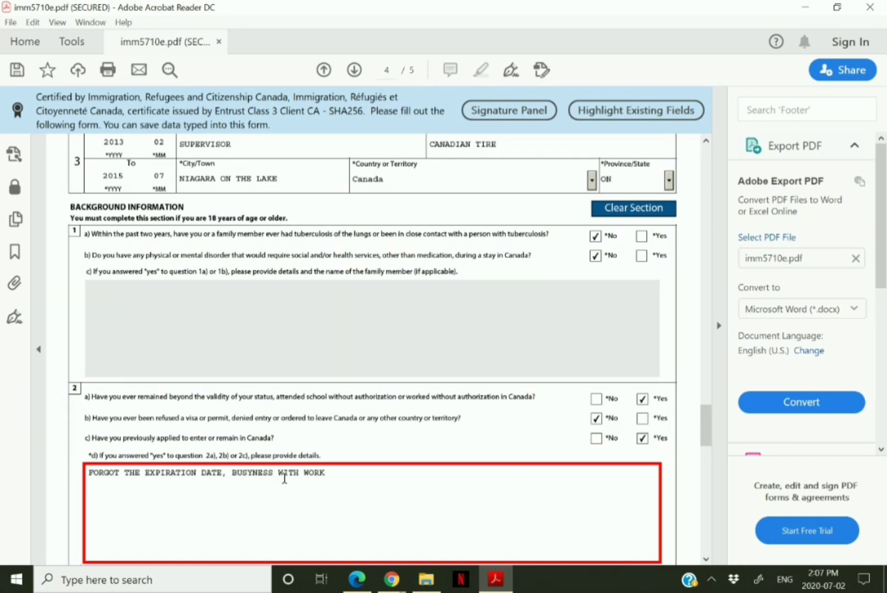
{"action": "key", "text": "Tab"}
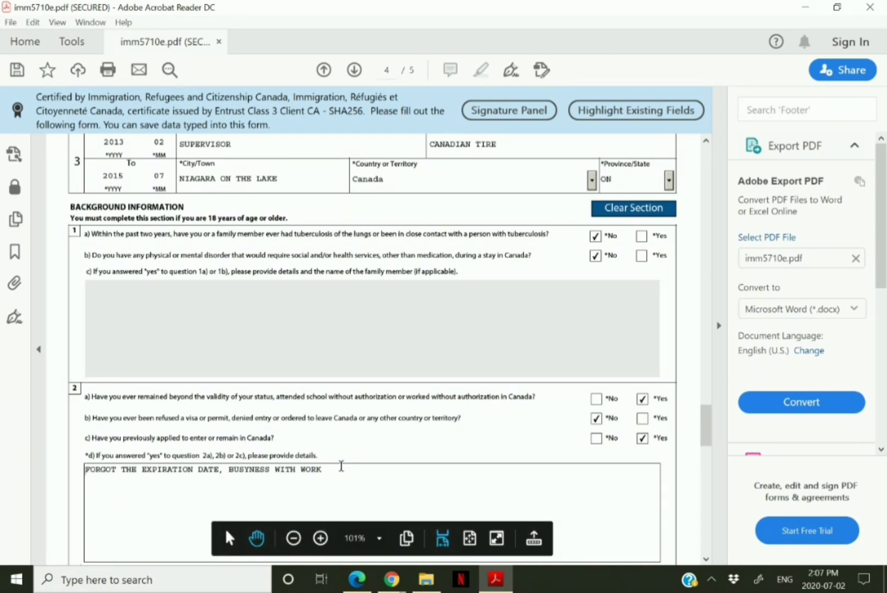
{"action": "left_click", "coordinate": [341, 469]}
{"action": "key", "text": "Return"}
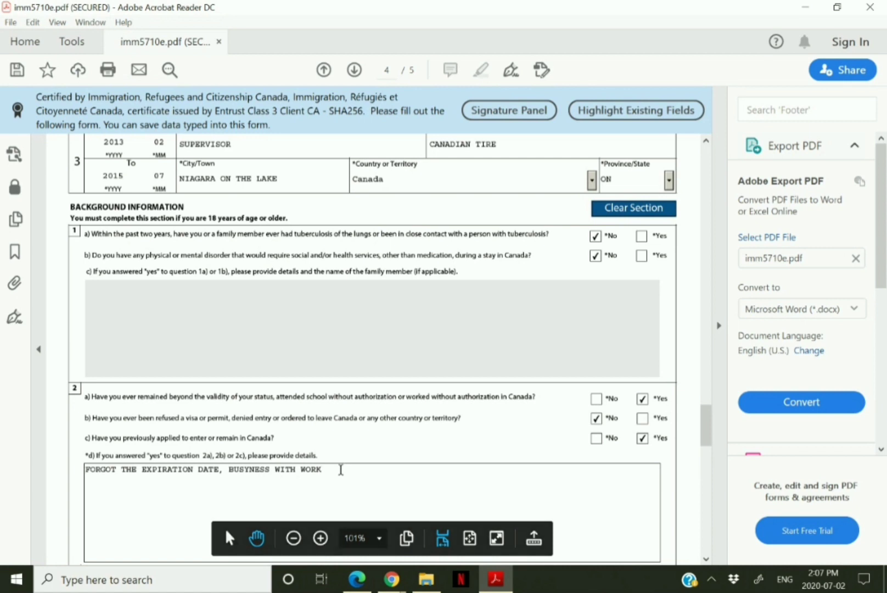
{"action": "type", "text": "C. RENEWAL OF WORKPERMIT"}
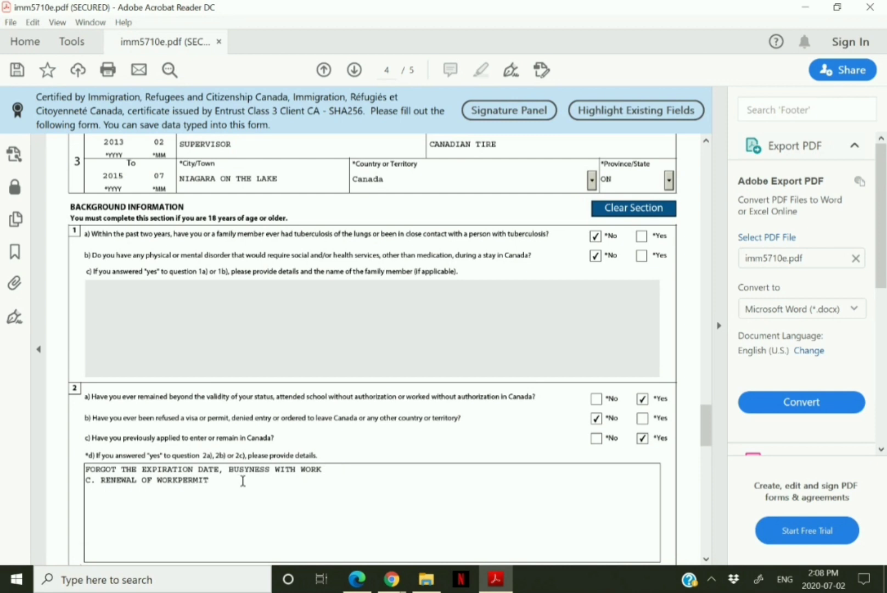
{"action": "left_click", "coordinate": [176, 479]}
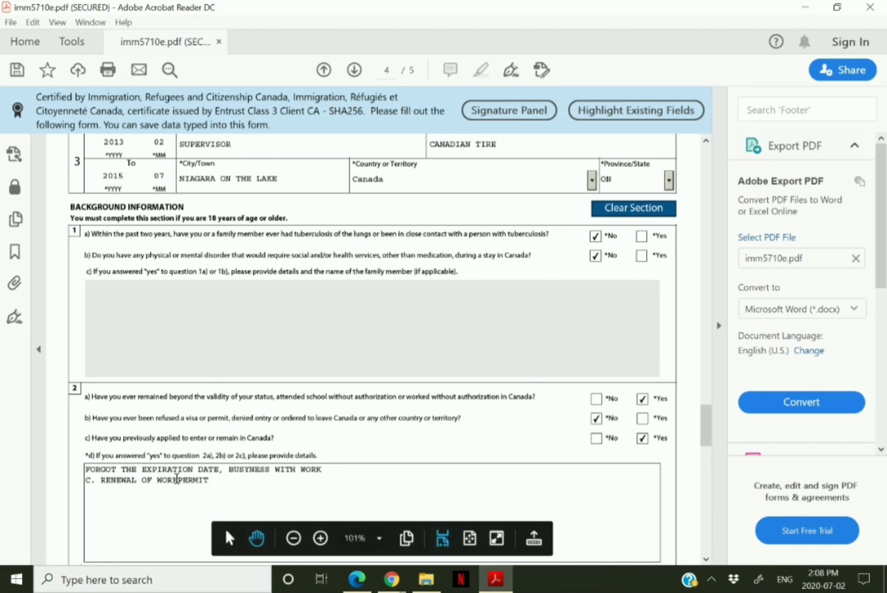
{"action": "scroll", "coordinate": [177, 478], "scroll_direction": "down", "scroll_amount": 2}
{"action": "scroll", "coordinate": [177, 478], "scroll_direction": "down", "scroll_amount": 10}
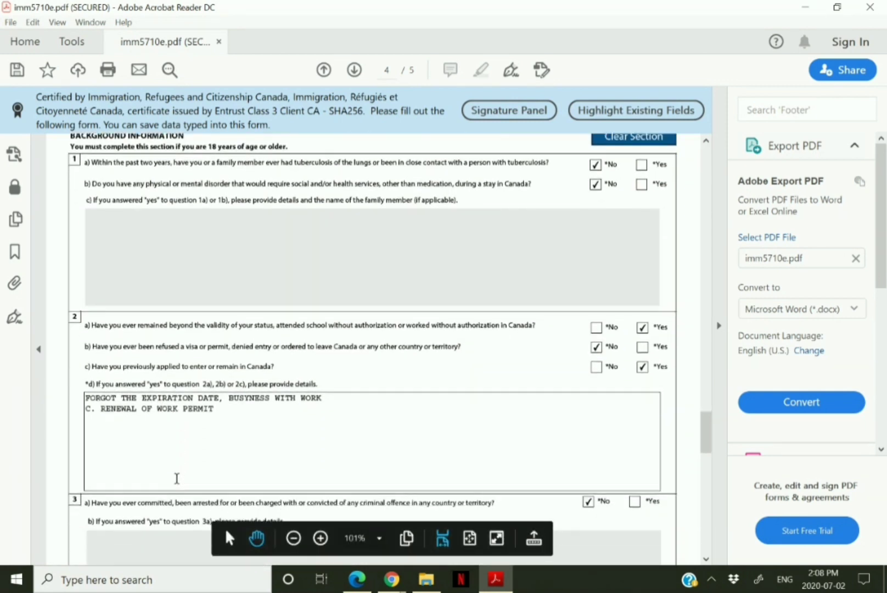
{"action": "scroll", "coordinate": [177, 478], "scroll_direction": "down", "scroll_amount": 2}
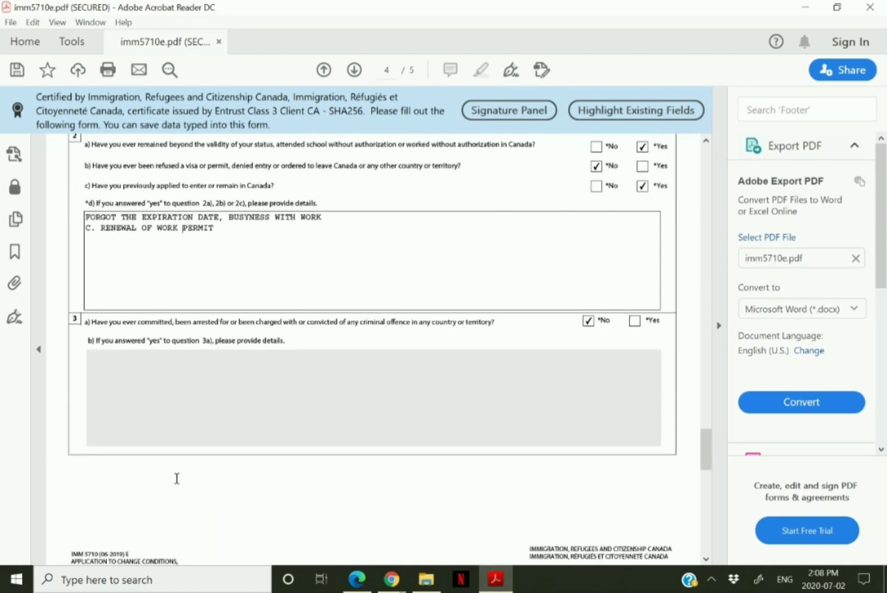
{"action": "scroll", "coordinate": [443, 357], "scroll_direction": "down", "scroll_amount": 12}
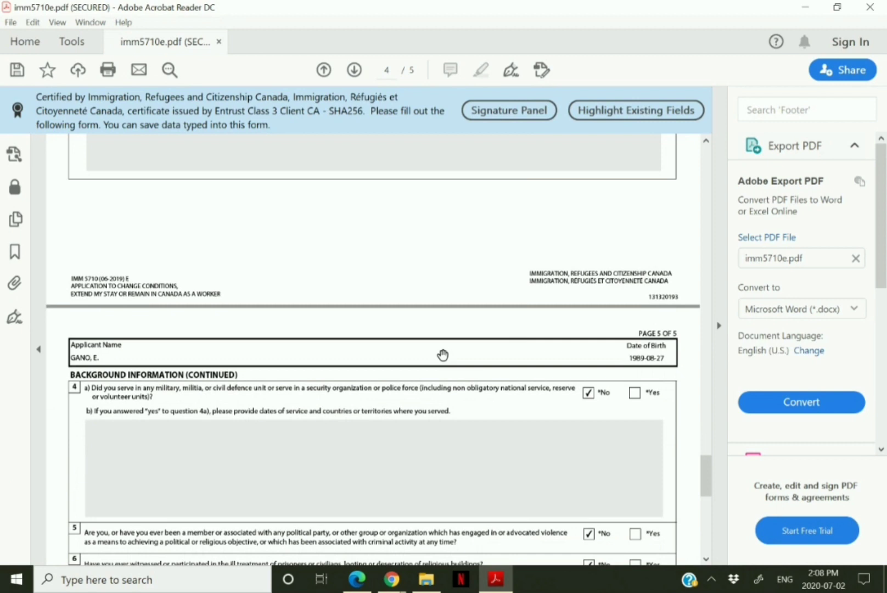
{"action": "scroll", "coordinate": [442, 355], "scroll_direction": "down", "scroll_amount": 2}
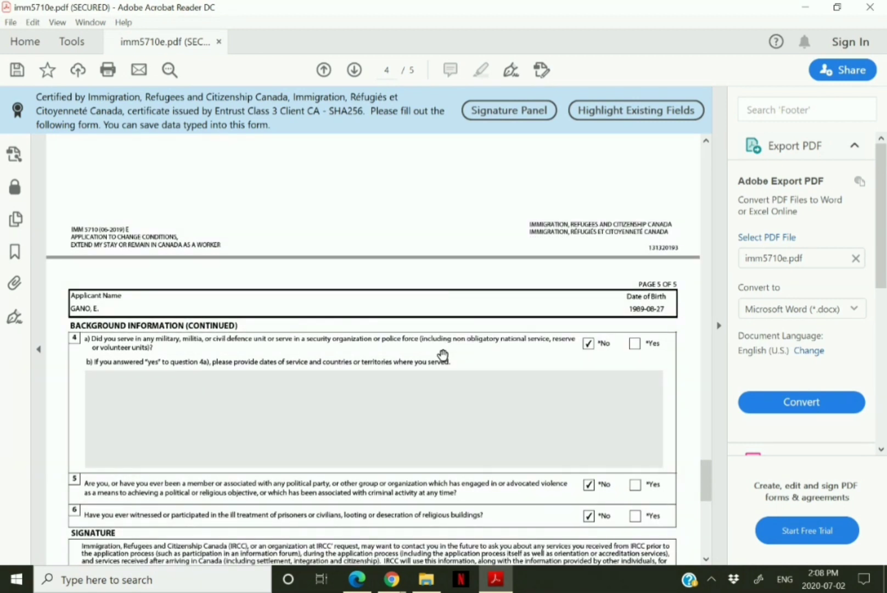
{"action": "scroll", "coordinate": [443, 354], "scroll_direction": "down", "scroll_amount": 3}
{"action": "scroll", "coordinate": [443, 356], "scroll_direction": "down", "scroll_amount": 2}
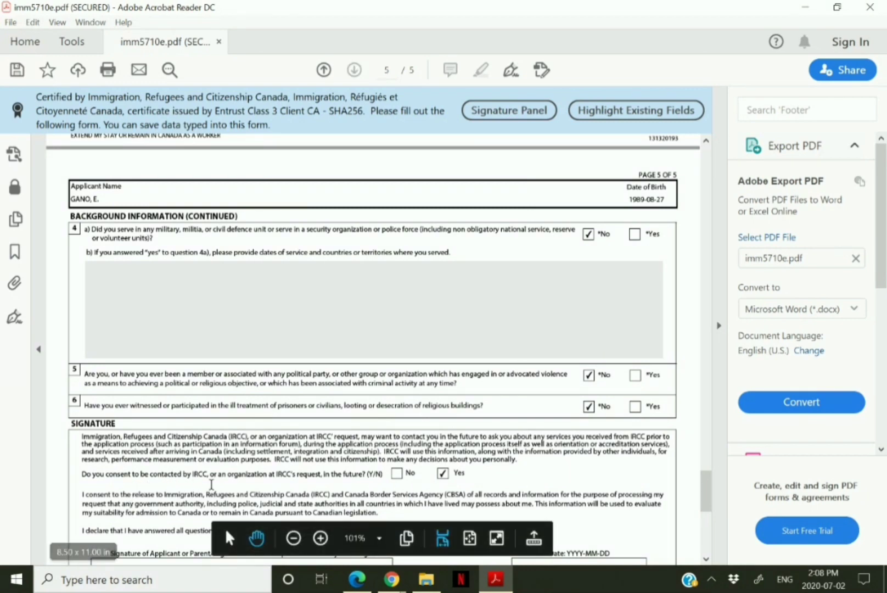
{"action": "scroll", "coordinate": [211, 484], "scroll_direction": "down", "scroll_amount": 2}
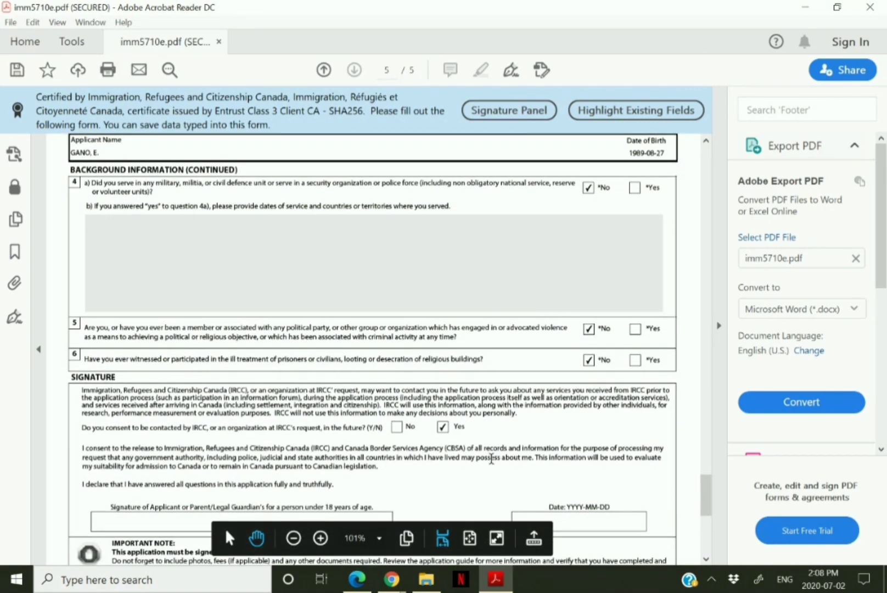
{"action": "scroll", "coordinate": [445, 427], "scroll_direction": "down", "scroll_amount": 4}
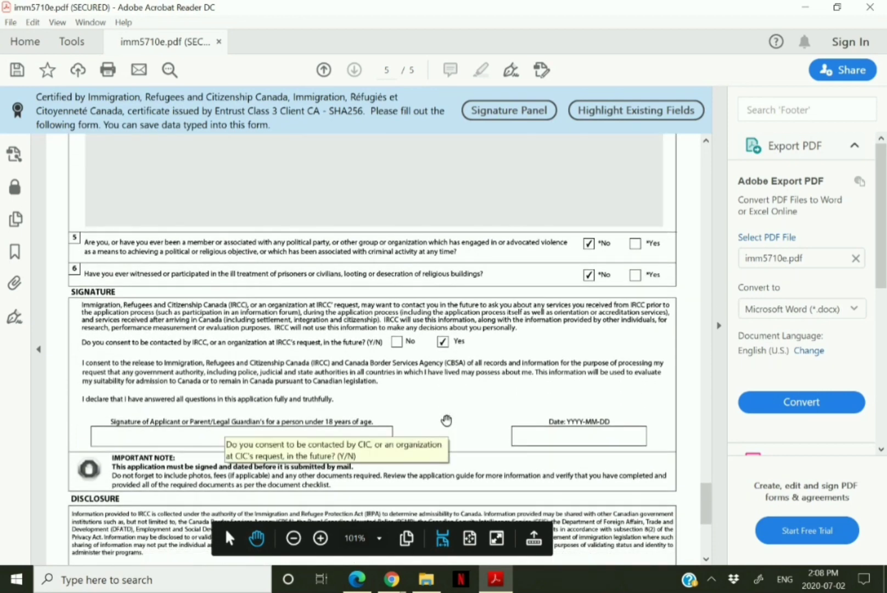
{"action": "scroll", "coordinate": [445, 421], "scroll_direction": "down", "scroll_amount": 8}
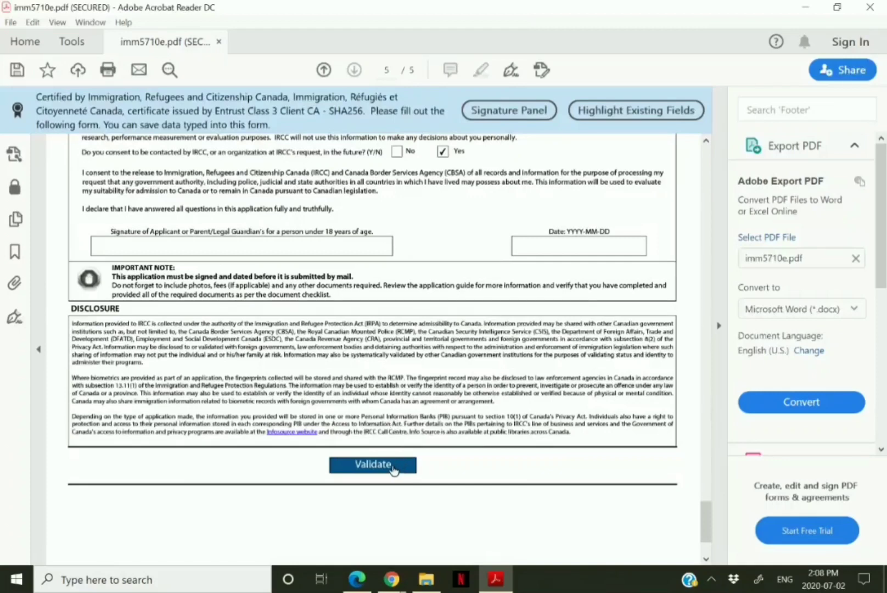
Validate the IMM5710 form, acknowledge the success message, and review the new barcode page 6
{"action": "left_click", "coordinate": [392, 466]}
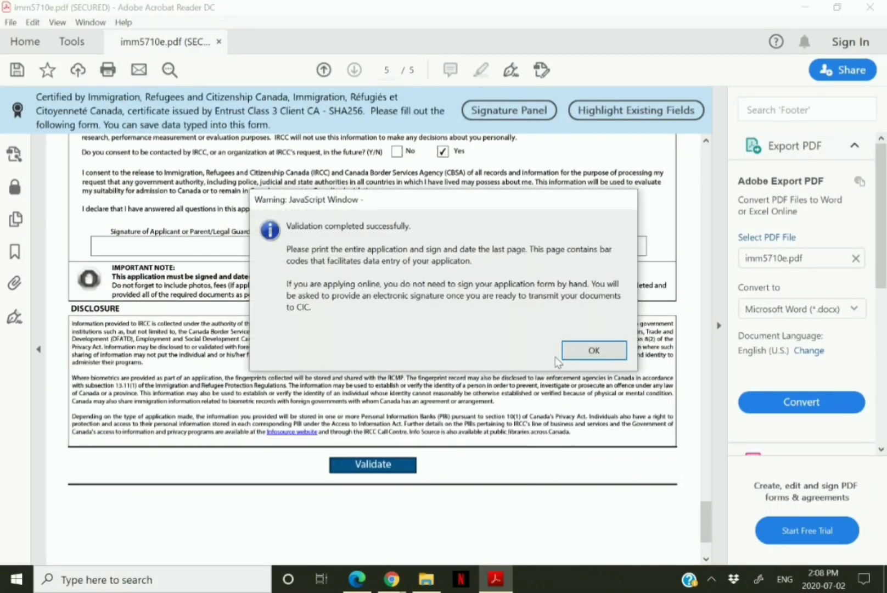
{"action": "left_click", "coordinate": [594, 351]}
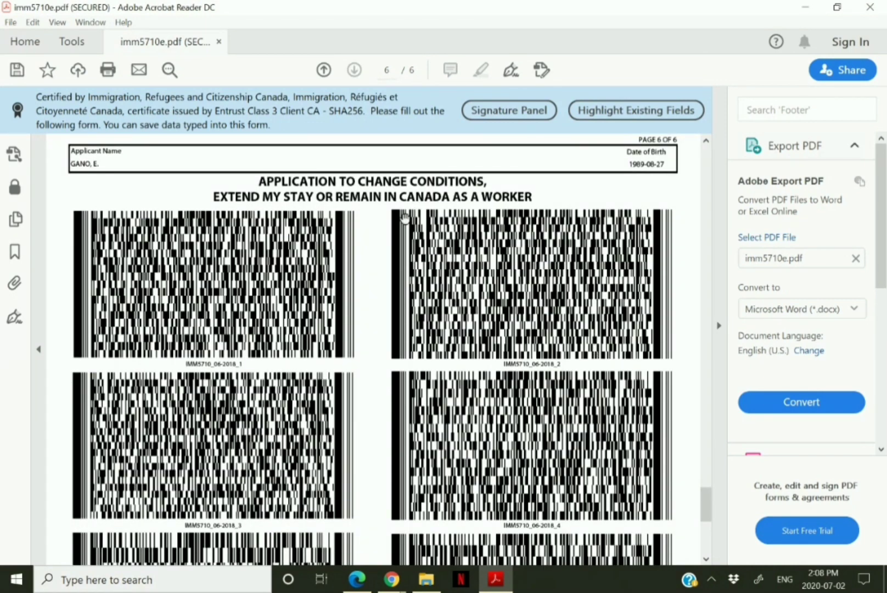
{"action": "scroll", "coordinate": [413, 280], "scroll_direction": "down", "scroll_amount": 3}
{"action": "scroll", "coordinate": [413, 278], "scroll_direction": "down", "scroll_amount": 10}
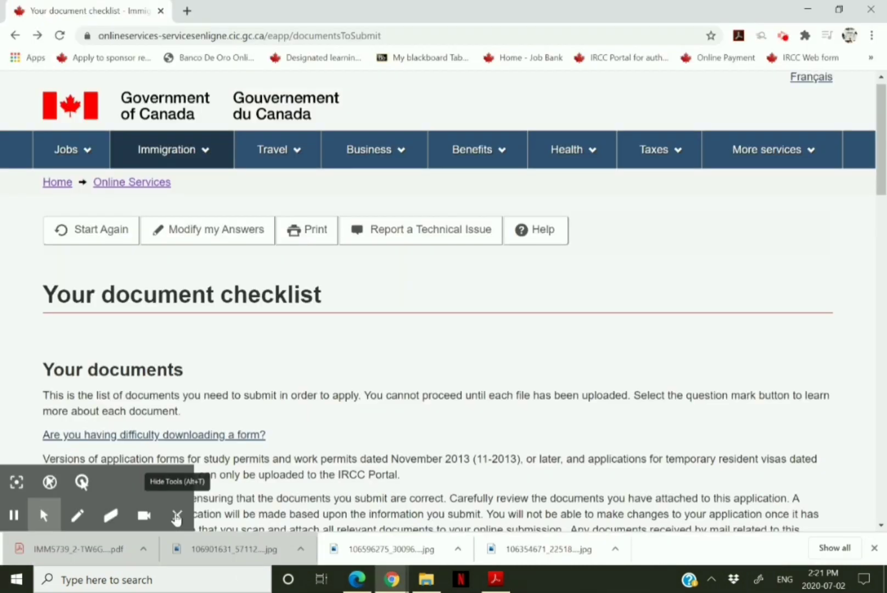
{"action": "left_click", "coordinate": [176, 516]}
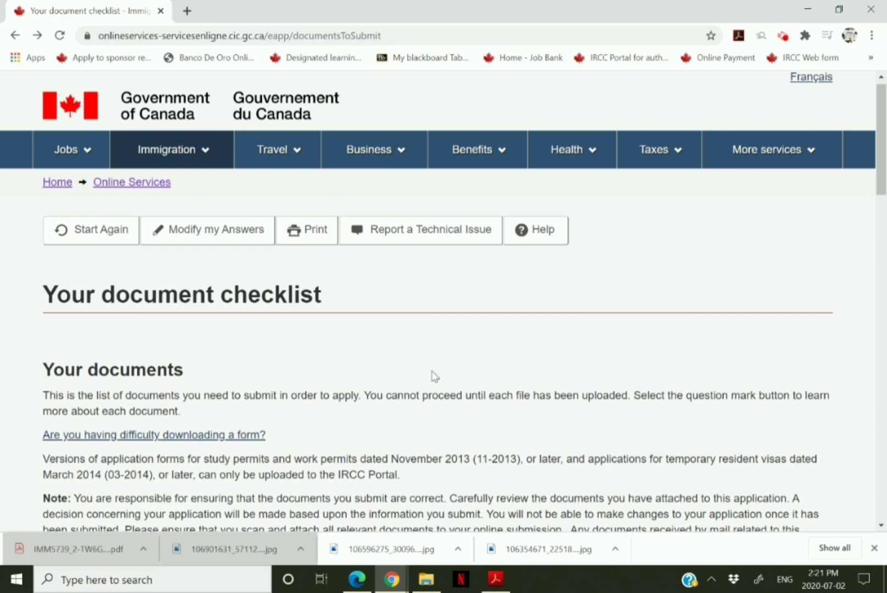
{"action": "scroll", "coordinate": [435, 376], "scroll_direction": "down", "scroll_amount": 1}
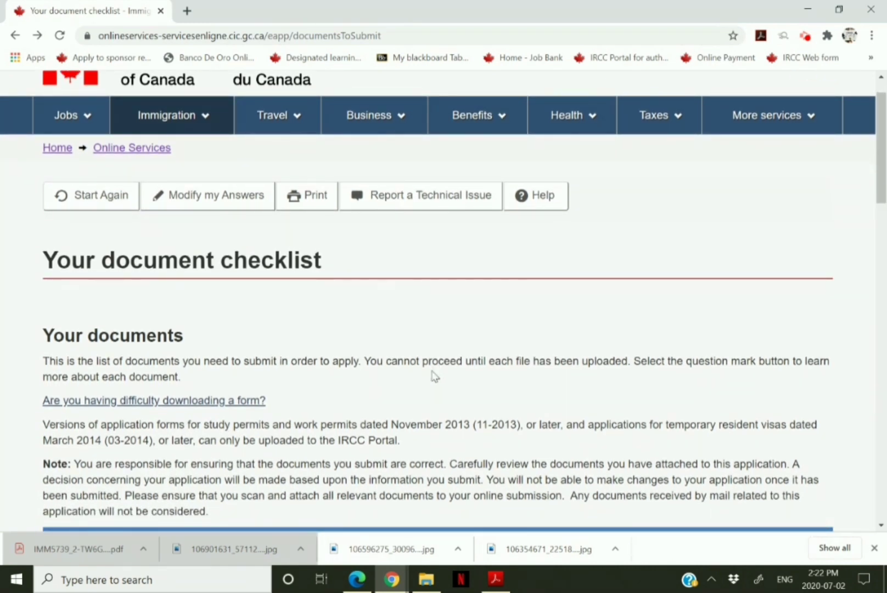
{"action": "scroll", "coordinate": [432, 375], "scroll_direction": "down", "scroll_amount": 3}
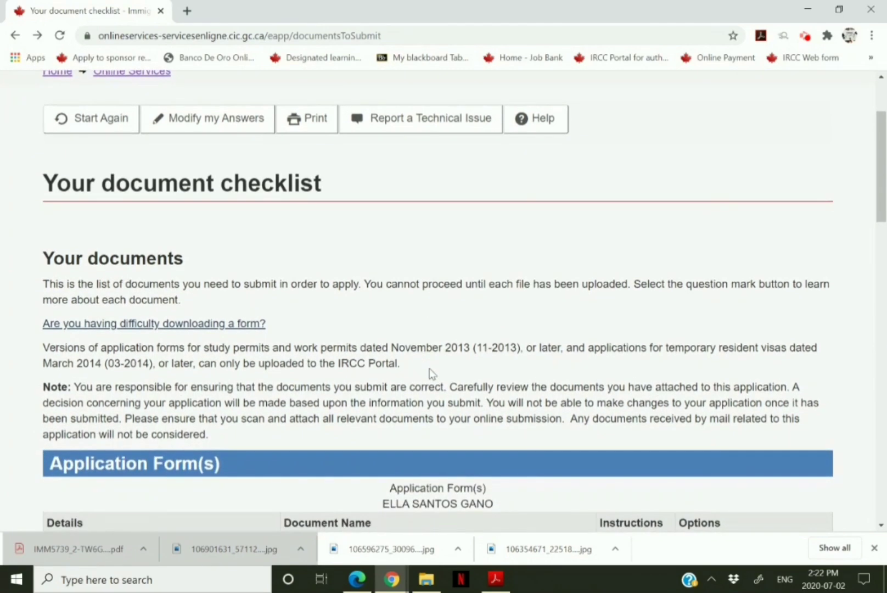
{"action": "scroll", "coordinate": [430, 373], "scroll_direction": "down", "scroll_amount": 2}
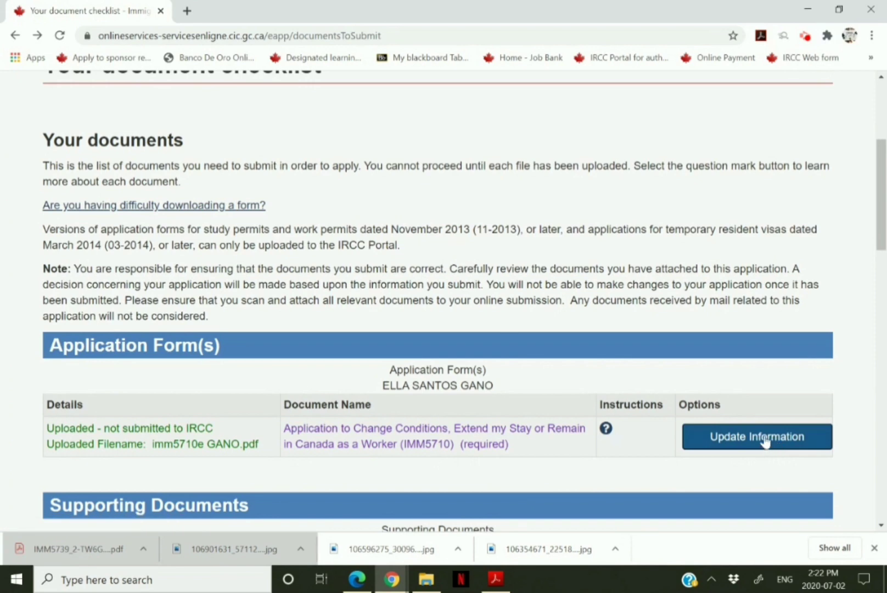
{"action": "scroll", "coordinate": [766, 440], "scroll_direction": "down", "scroll_amount": 2}
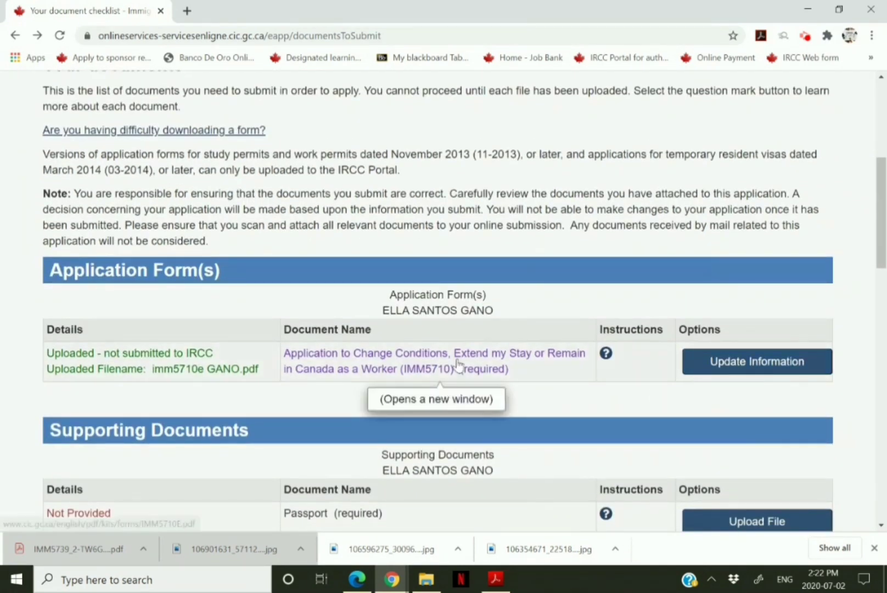
{"action": "left_click", "coordinate": [746, 363]}
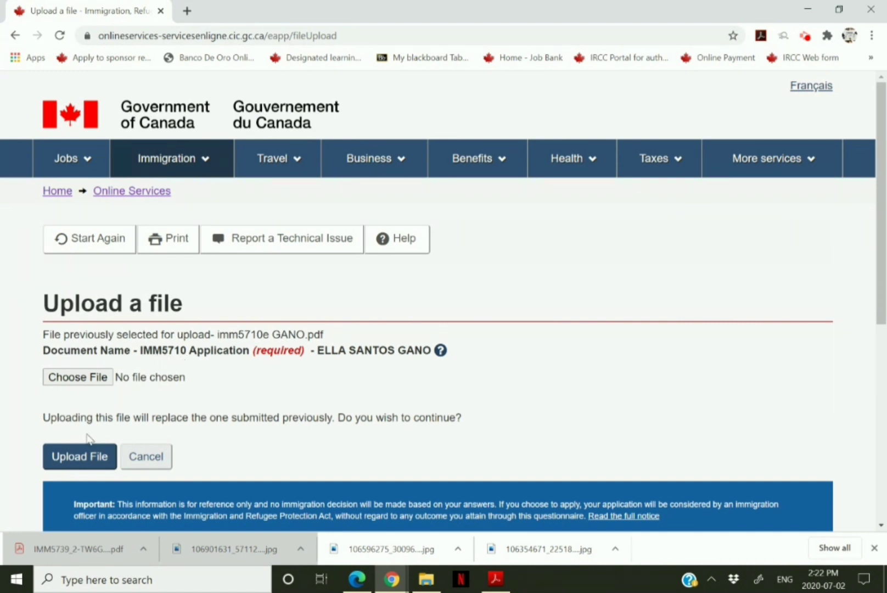
{"action": "left_click", "coordinate": [164, 457]}
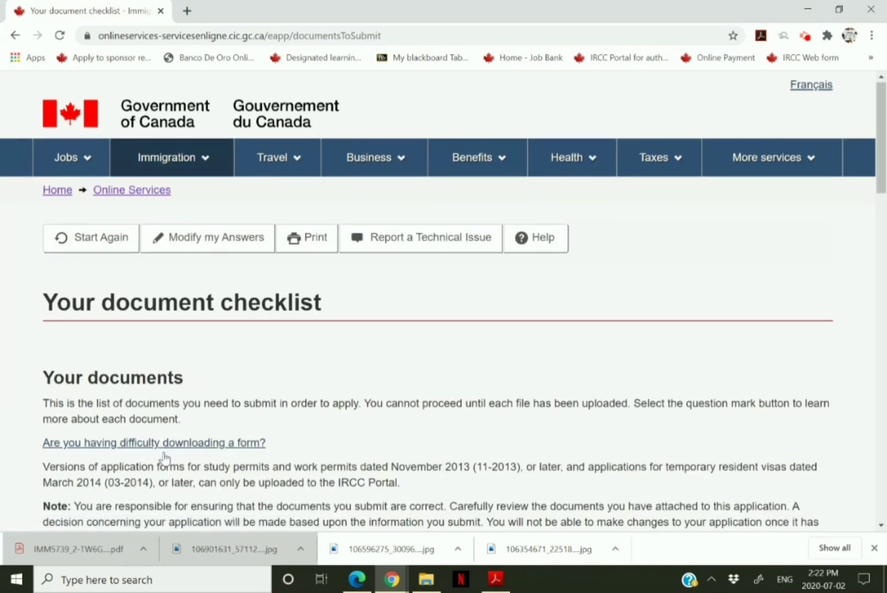
Upload the 1,413 KB JPG from Downloads as the required Passport document
{"action": "scroll", "coordinate": [166, 448], "scroll_direction": "down", "scroll_amount": 5}
{"action": "scroll", "coordinate": [166, 448], "scroll_direction": "down", "scroll_amount": 4}
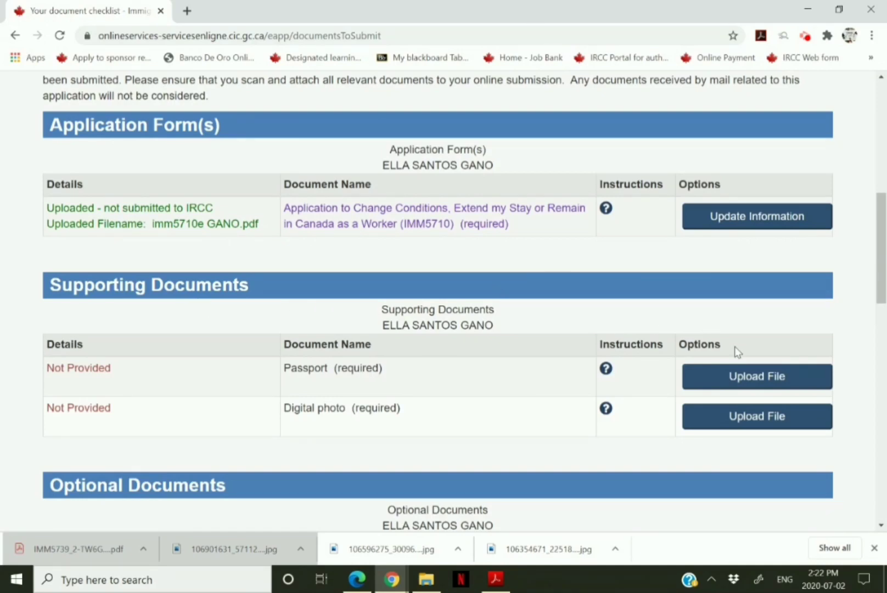
{"action": "left_click", "coordinate": [738, 376]}
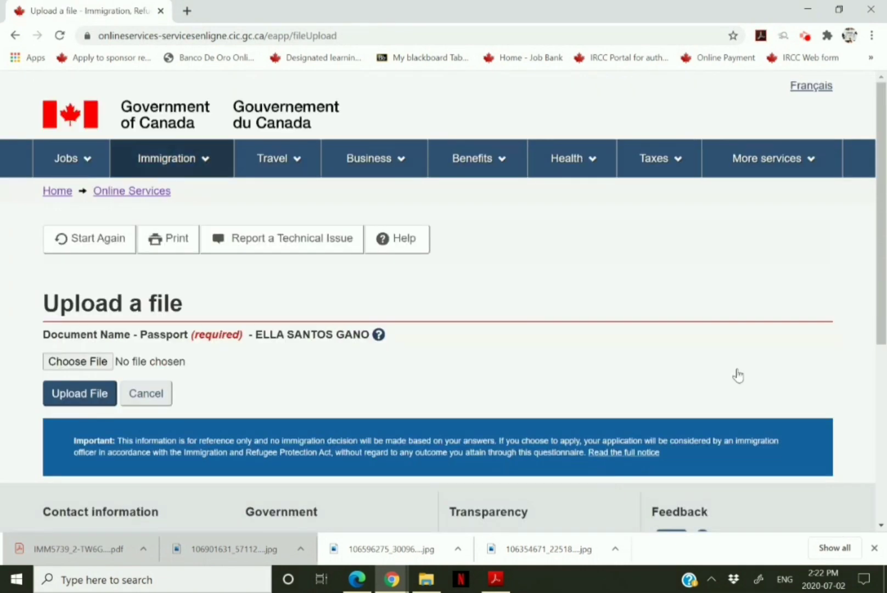
{"action": "left_click", "coordinate": [74, 400]}
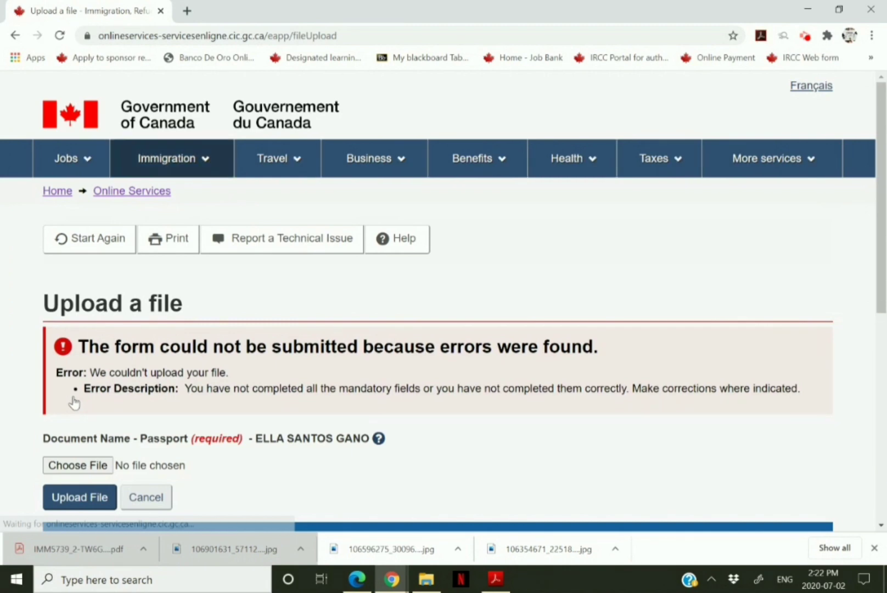
{"action": "left_click", "coordinate": [96, 463]}
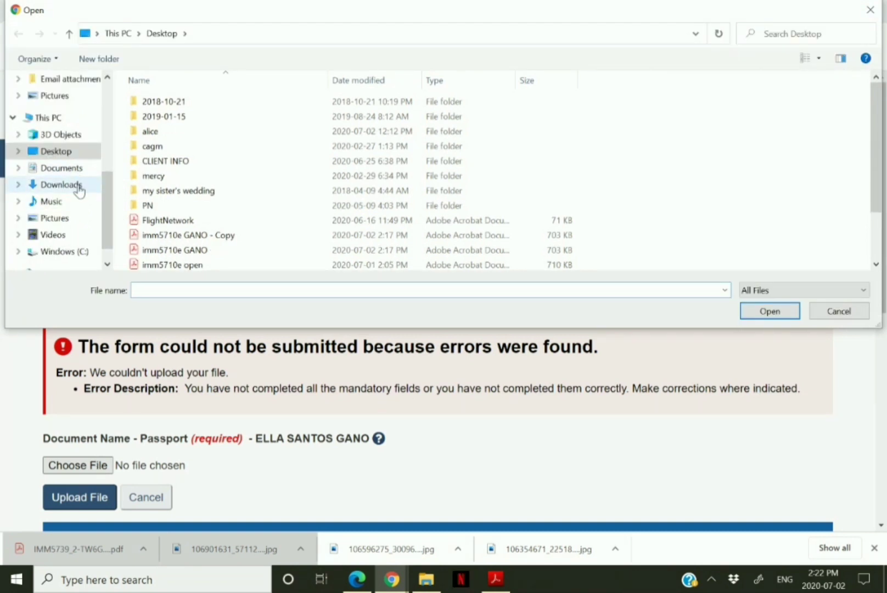
{"action": "left_click", "coordinate": [62, 185]}
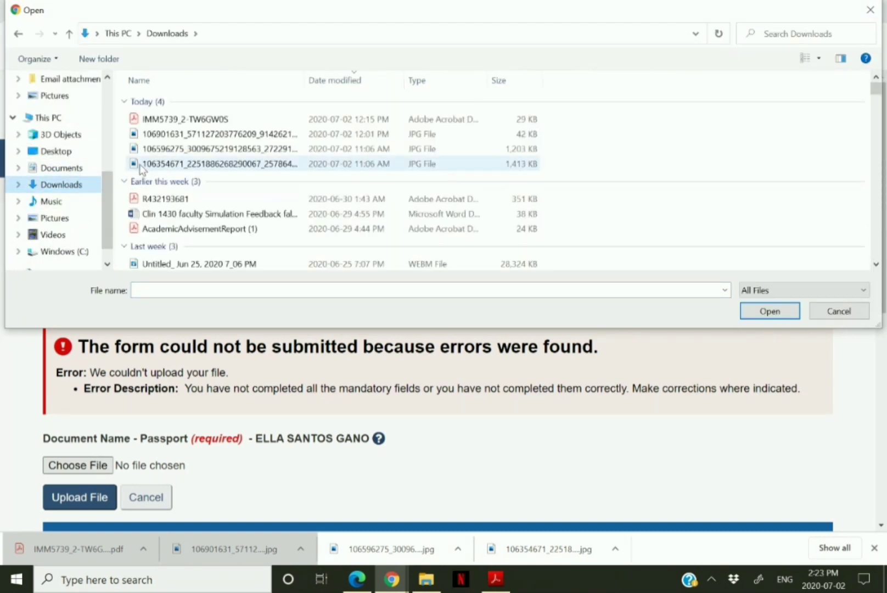
{"action": "left_click", "coordinate": [141, 167]}
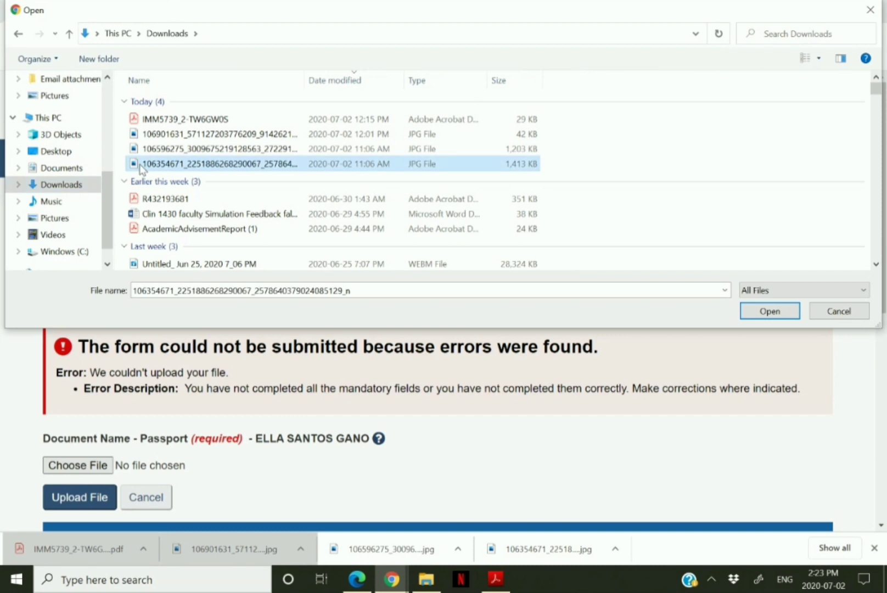
{"action": "left_click", "coordinate": [767, 311]}
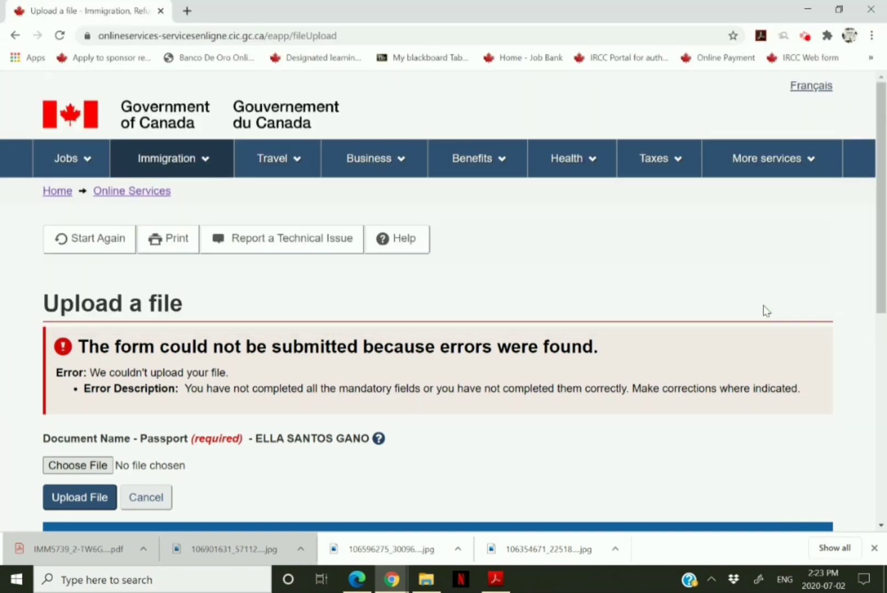
{"action": "left_click", "coordinate": [80, 501]}
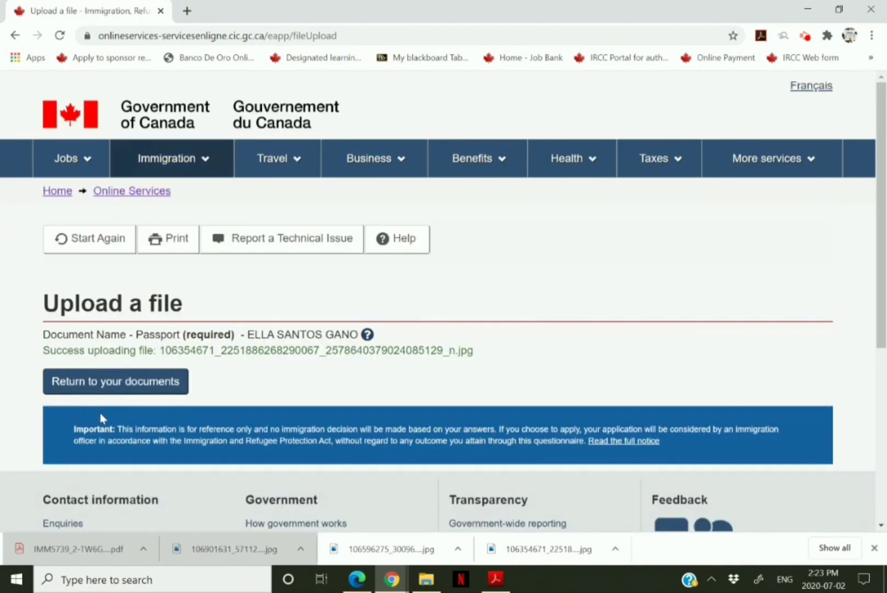
Upload the 42 KB JPG from Downloads as the Digital photo and return to the checklist
{"action": "scroll", "coordinate": [128, 412], "scroll_direction": "down", "scroll_amount": 5}
{"action": "scroll", "coordinate": [129, 412], "scroll_direction": "up", "scroll_amount": 1}
{"action": "scroll", "coordinate": [129, 406], "scroll_direction": "up", "scroll_amount": 1}
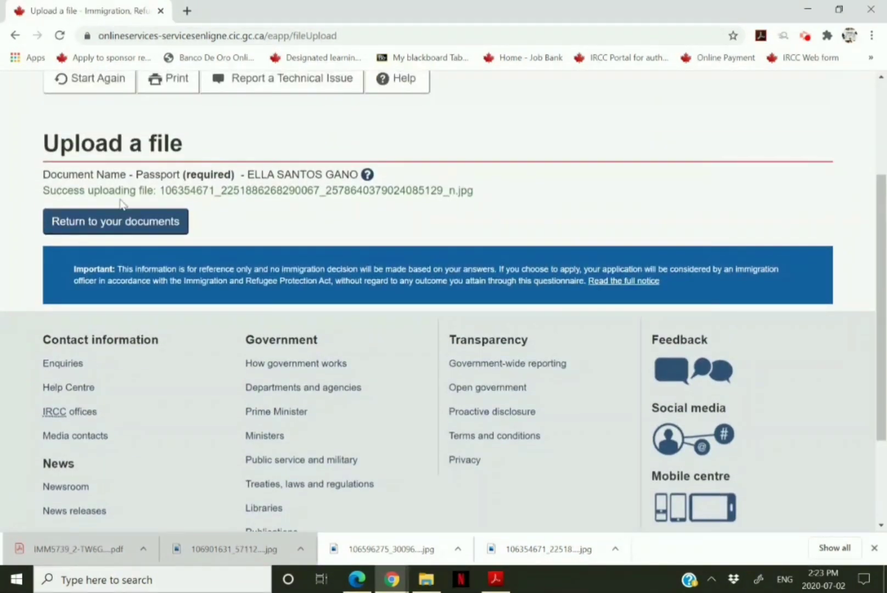
{"action": "left_click", "coordinate": [128, 221]}
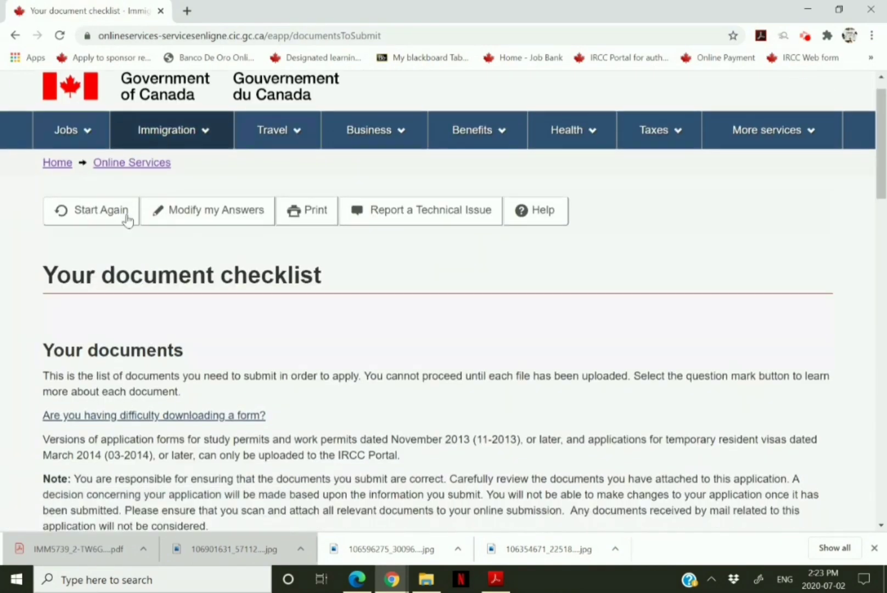
{"action": "scroll", "coordinate": [127, 220], "scroll_direction": "down", "scroll_amount": 6}
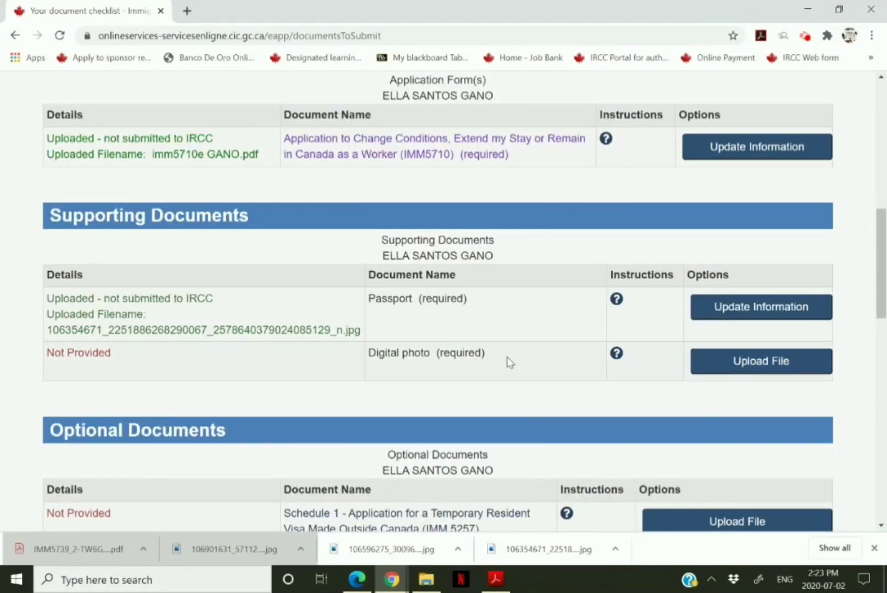
{"action": "left_click", "coordinate": [716, 364]}
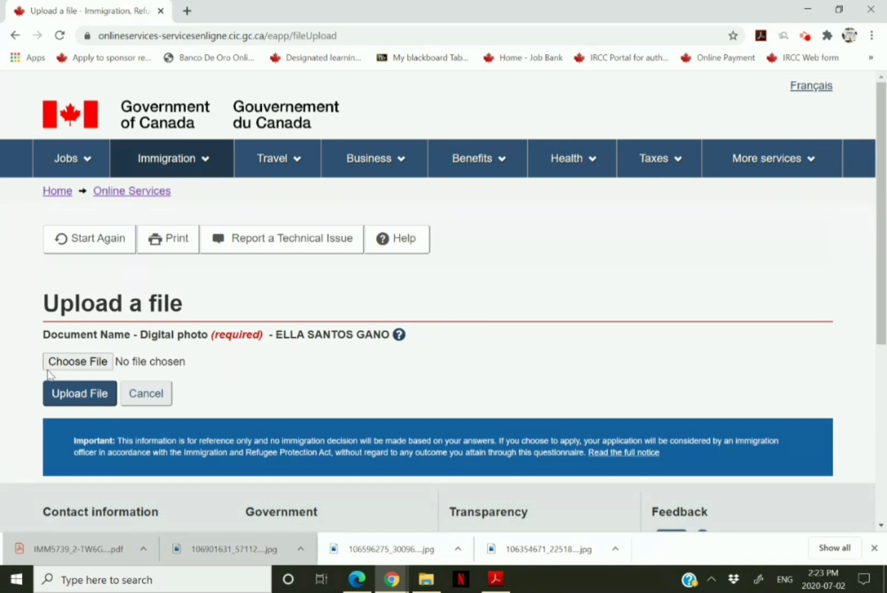
{"action": "left_click", "coordinate": [79, 364]}
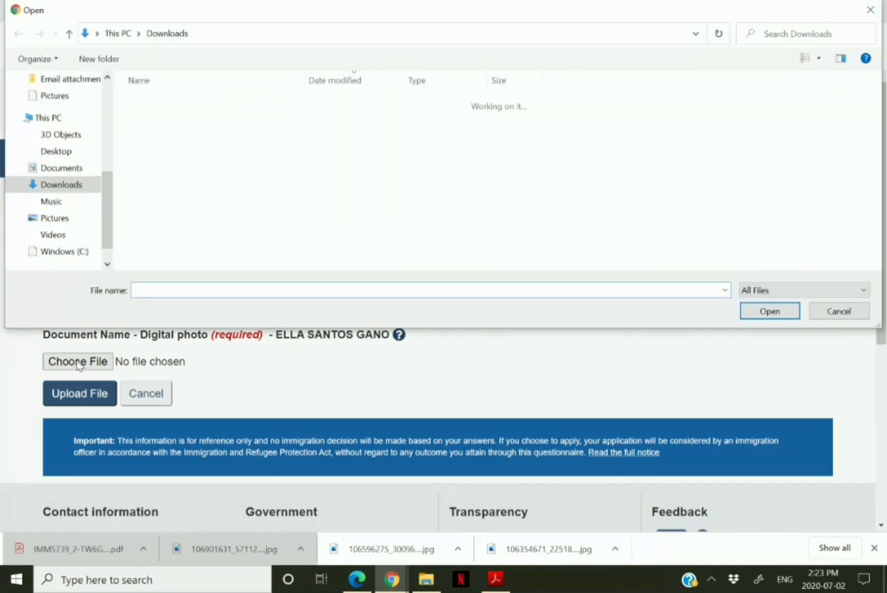
{"action": "left_click", "coordinate": [156, 139]}
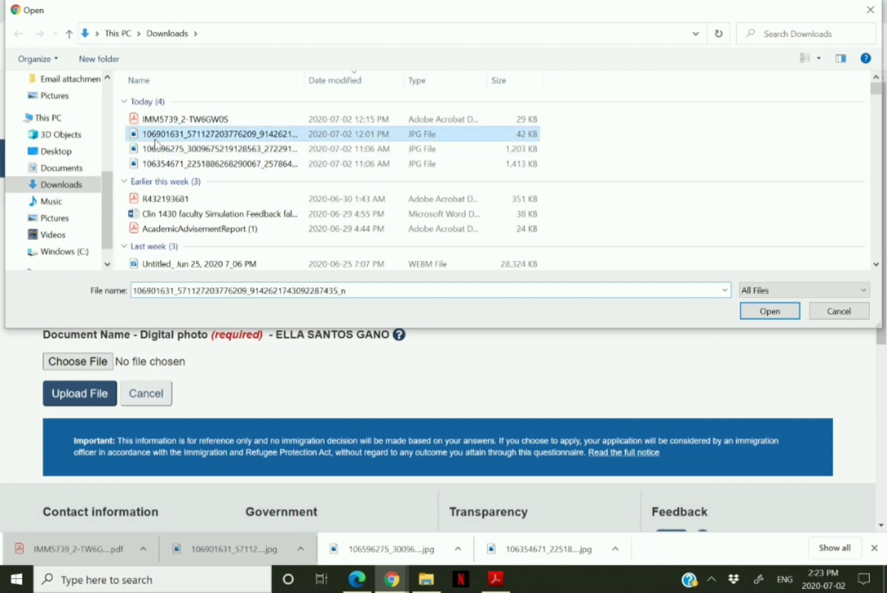
{"action": "left_click", "coordinate": [775, 317]}
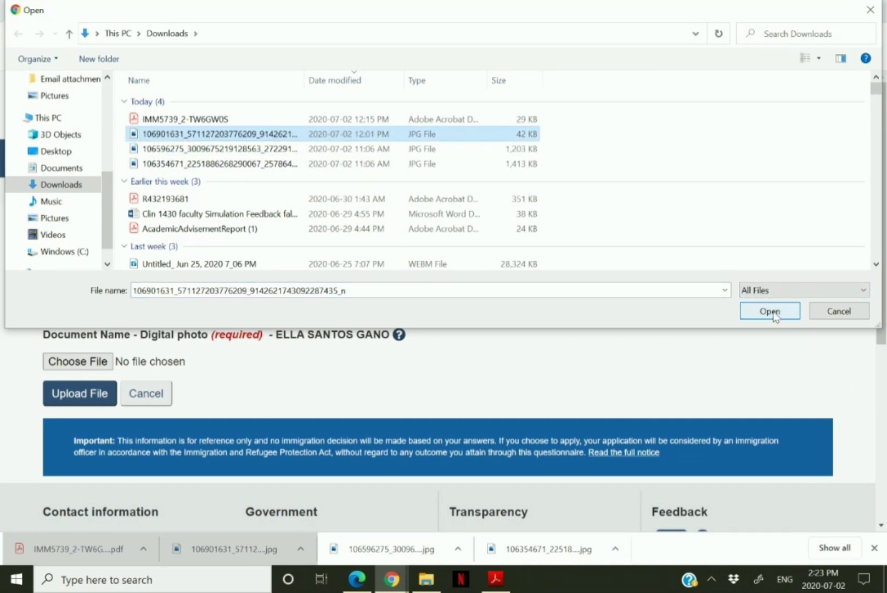
{"action": "left_click", "coordinate": [770, 311]}
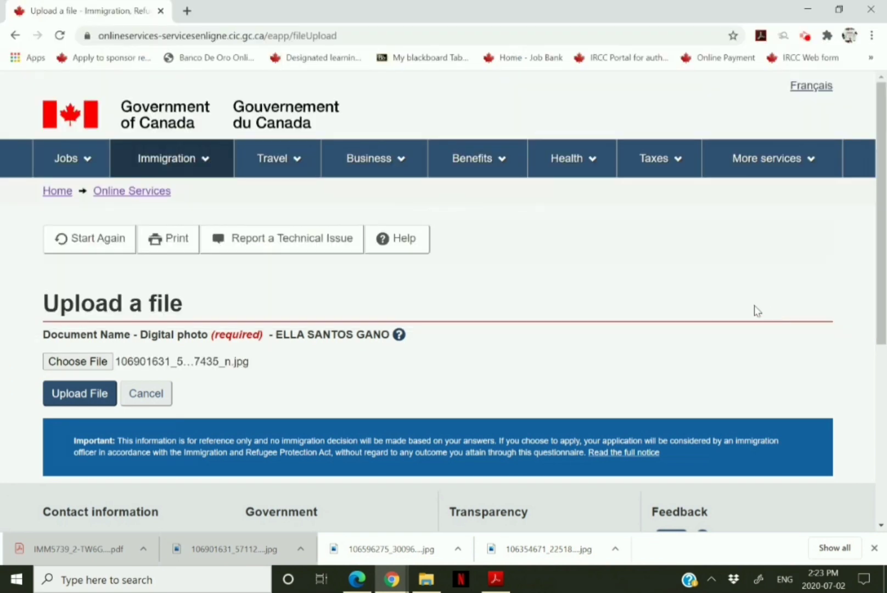
{"action": "left_click", "coordinate": [100, 398]}
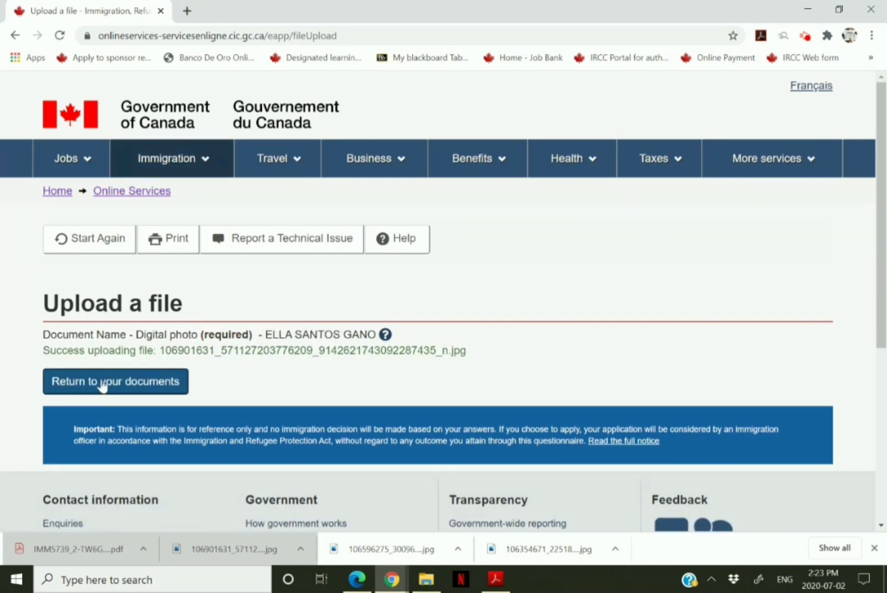
{"action": "left_click", "coordinate": [103, 386]}
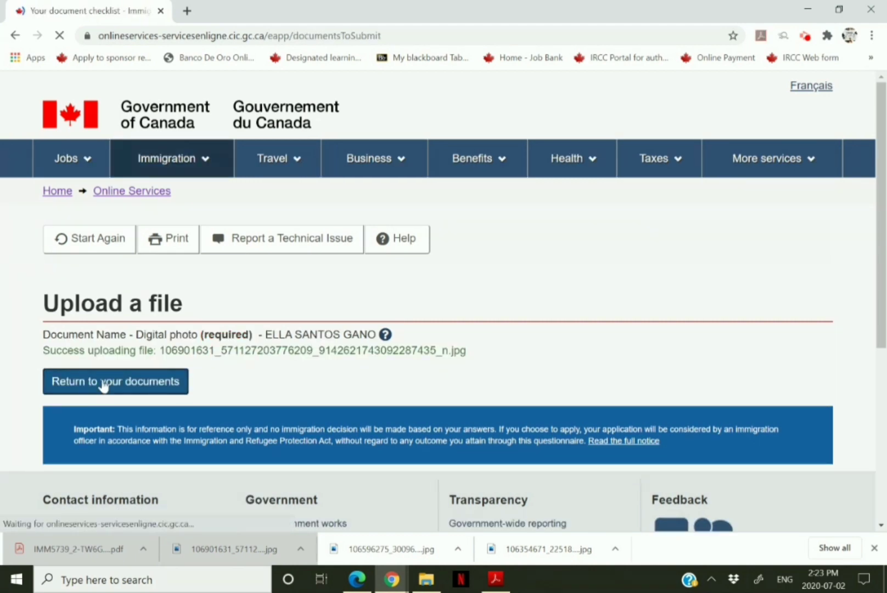
Review the checklist's uploaded documents and the Fees table totalling $540 CAD
{"action": "scroll", "coordinate": [103, 378], "scroll_direction": "down", "scroll_amount": 6}
{"action": "scroll", "coordinate": [103, 376], "scroll_direction": "down", "scroll_amount": 3}
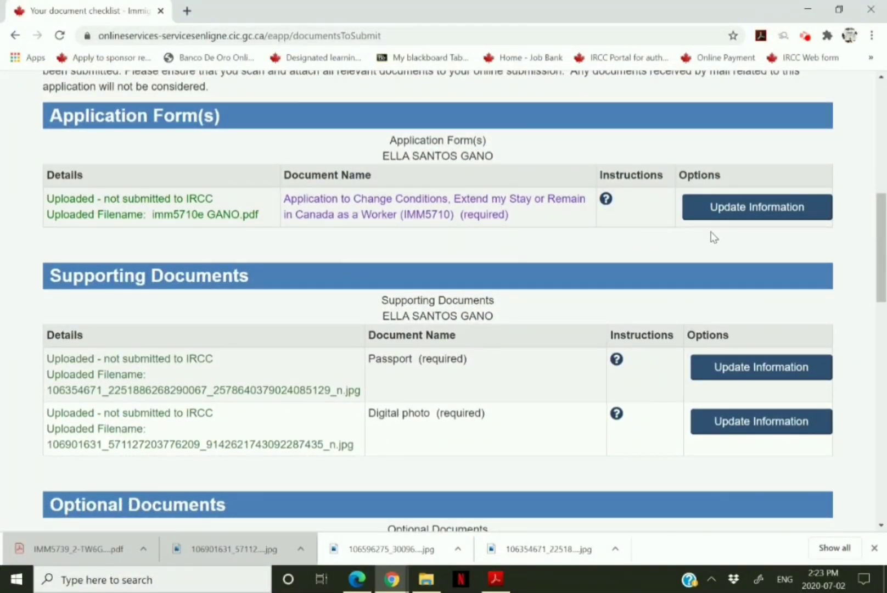
{"action": "scroll", "coordinate": [286, 292], "scroll_direction": "down", "scroll_amount": 1}
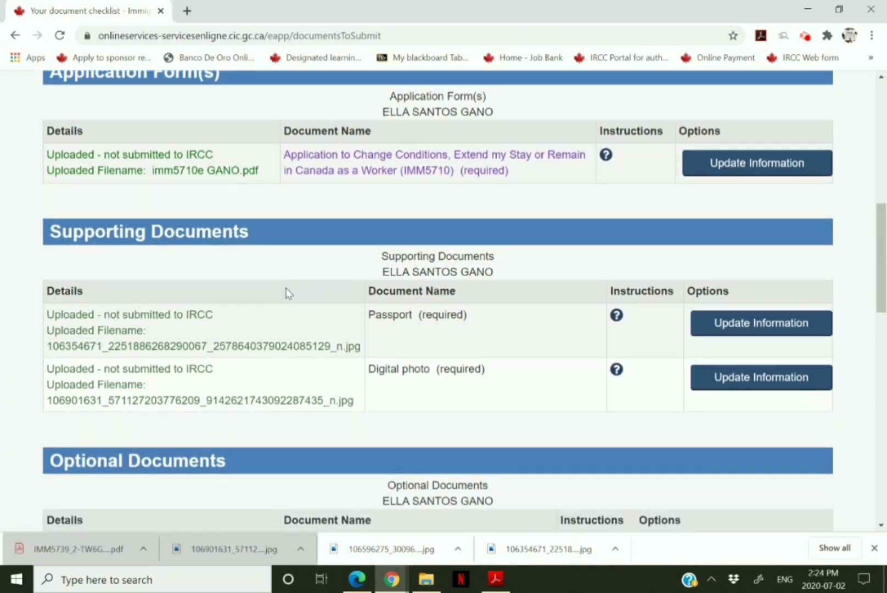
{"action": "scroll", "coordinate": [286, 292], "scroll_direction": "down", "scroll_amount": 3}
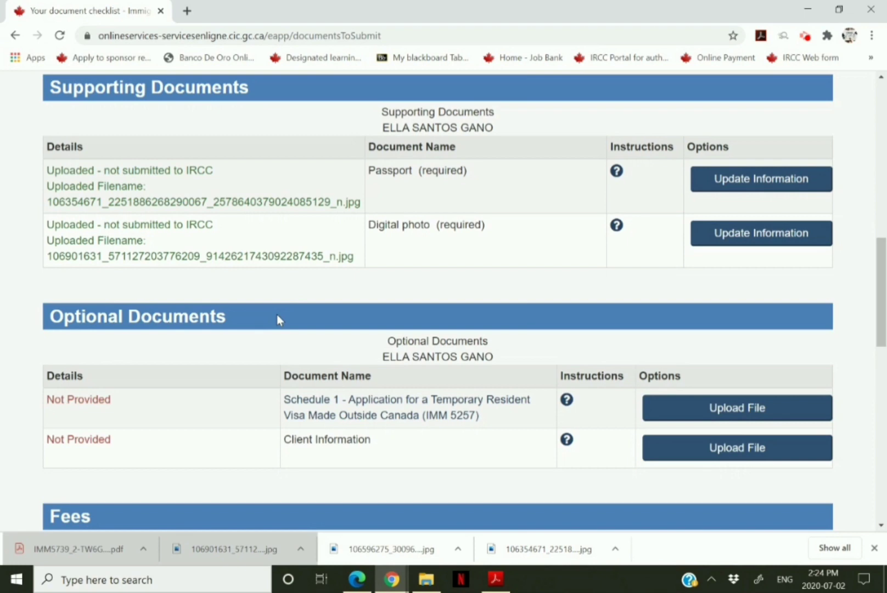
{"action": "scroll", "coordinate": [277, 316], "scroll_direction": "down", "scroll_amount": 1}
{"action": "scroll", "coordinate": [277, 318], "scroll_direction": "down", "scroll_amount": 1}
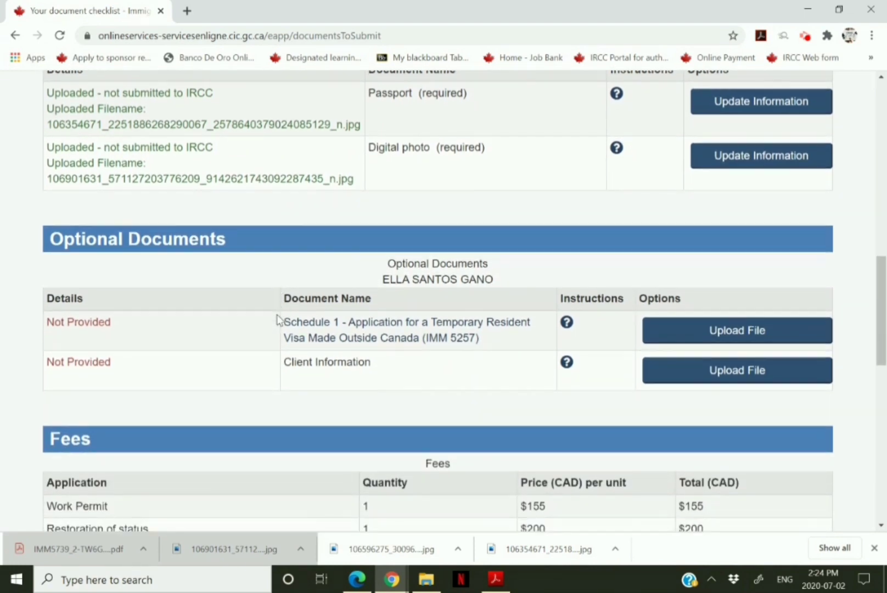
{"action": "scroll", "coordinate": [277, 319], "scroll_direction": "down", "scroll_amount": 2}
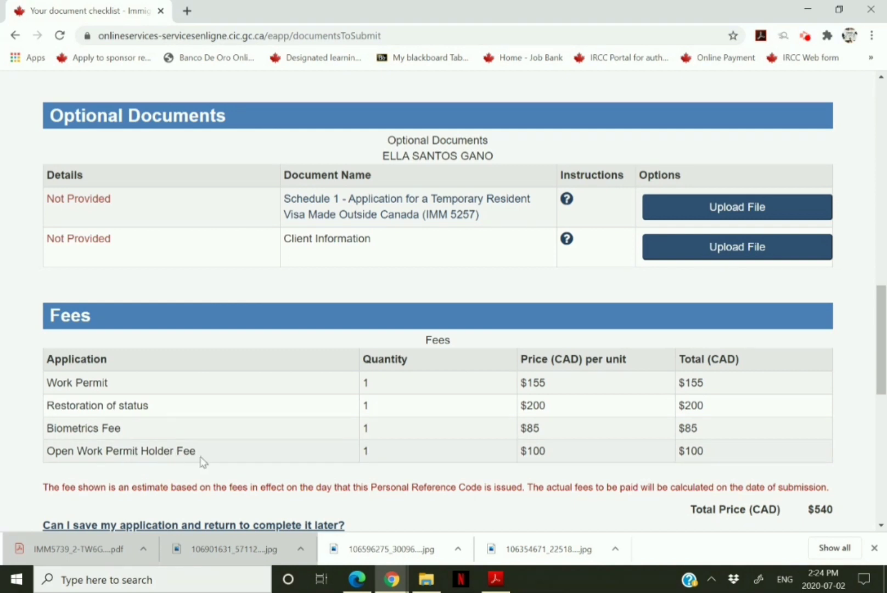
{"action": "scroll", "coordinate": [450, 432], "scroll_direction": "down", "scroll_amount": 2}
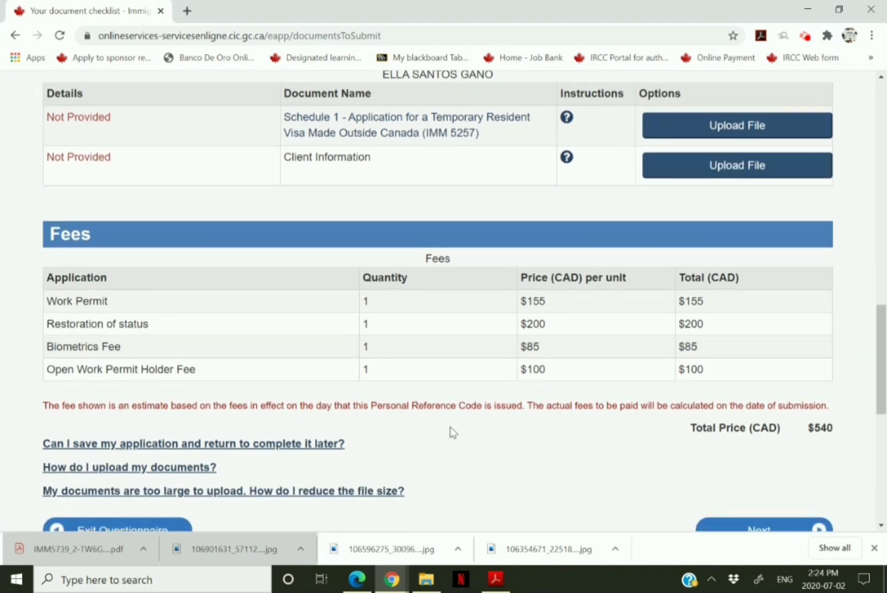
{"action": "scroll", "coordinate": [815, 459], "scroll_direction": "down", "scroll_amount": 2}
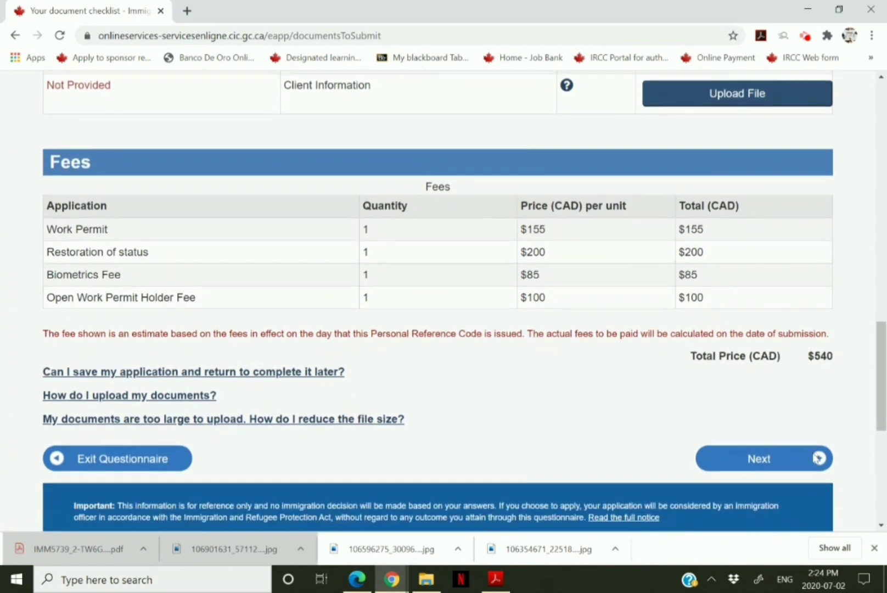
{"action": "left_click", "coordinate": [766, 463]}
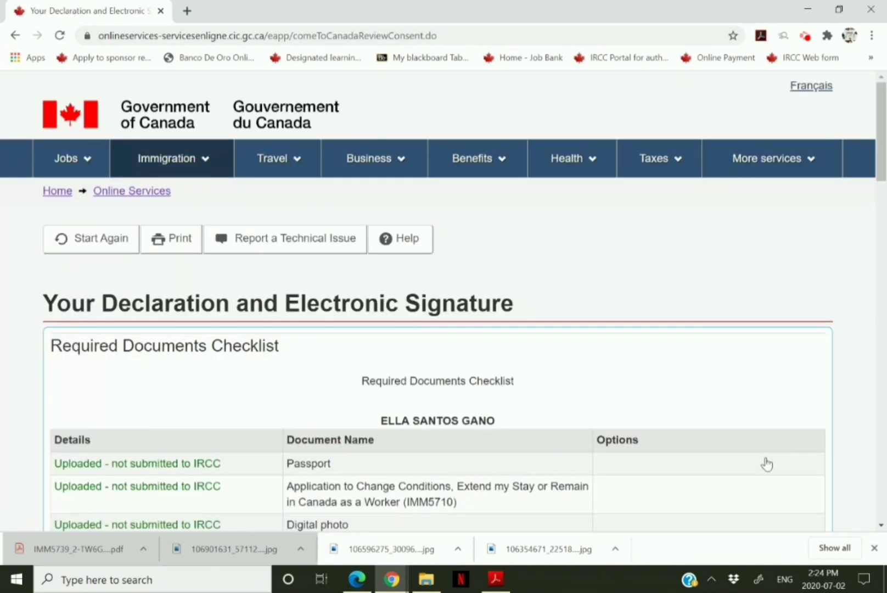
{"action": "scroll", "coordinate": [595, 364], "scroll_direction": "down", "scroll_amount": 1}
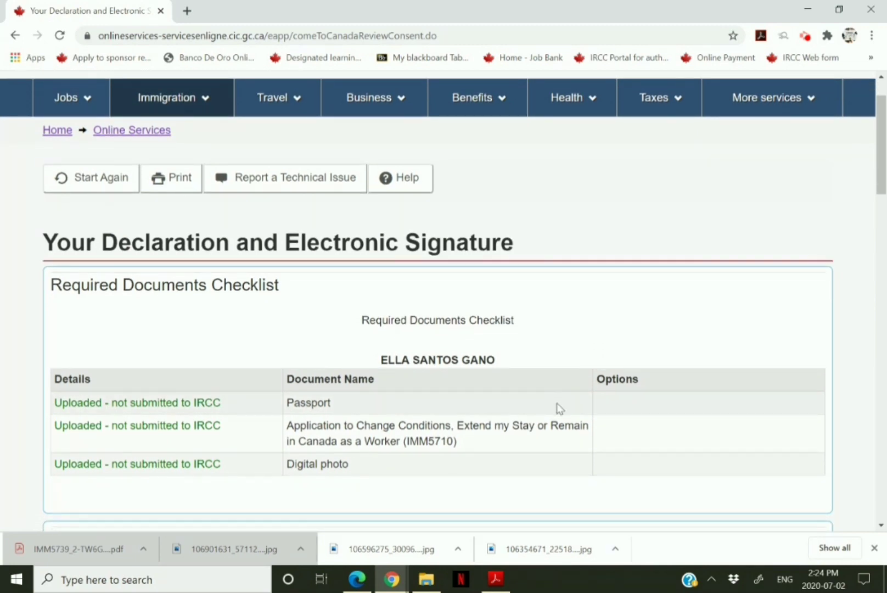
{"action": "scroll", "coordinate": [555, 398], "scroll_direction": "down", "scroll_amount": 2}
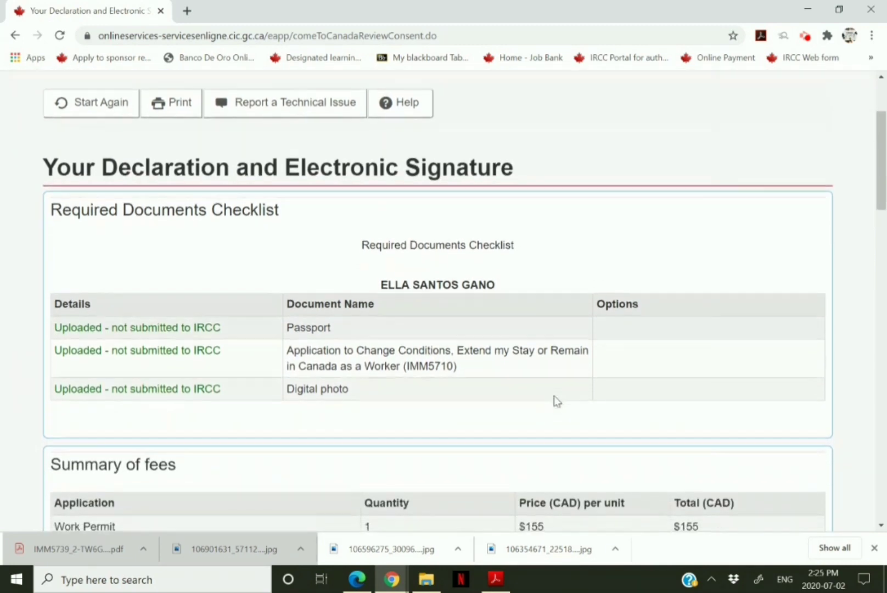
{"action": "scroll", "coordinate": [553, 395], "scroll_direction": "down", "scroll_amount": 4}
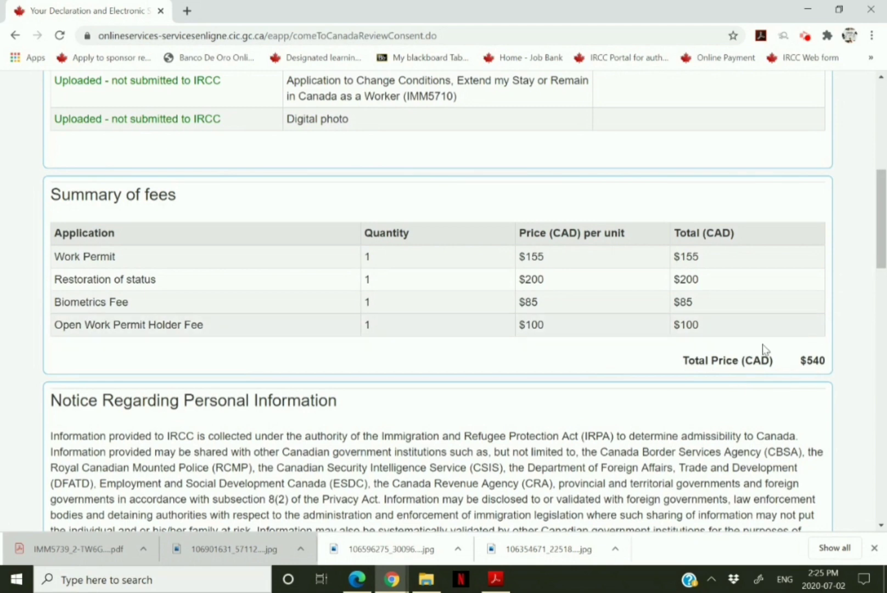
{"action": "scroll", "coordinate": [790, 395], "scroll_direction": "down", "scroll_amount": 6}
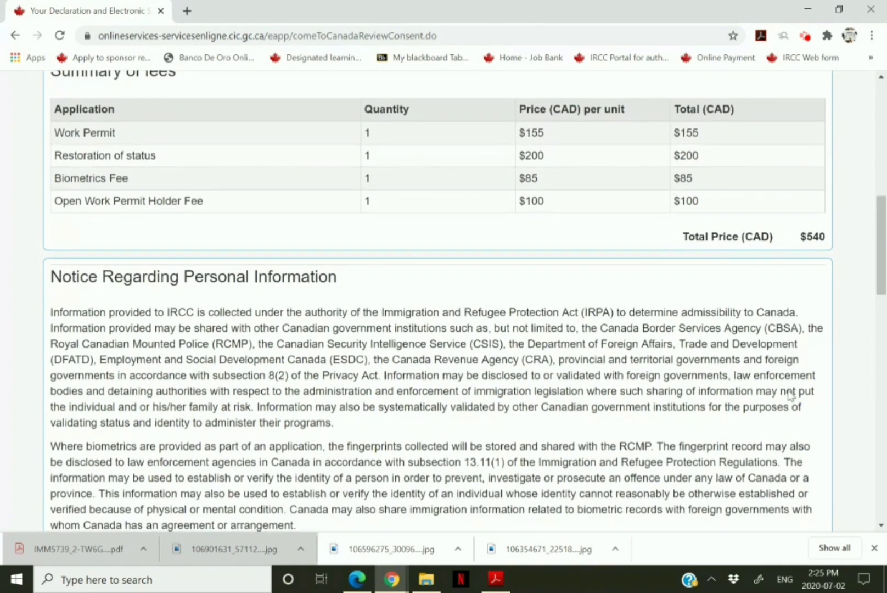
{"action": "scroll", "coordinate": [788, 386], "scroll_direction": "down", "scroll_amount": 3}
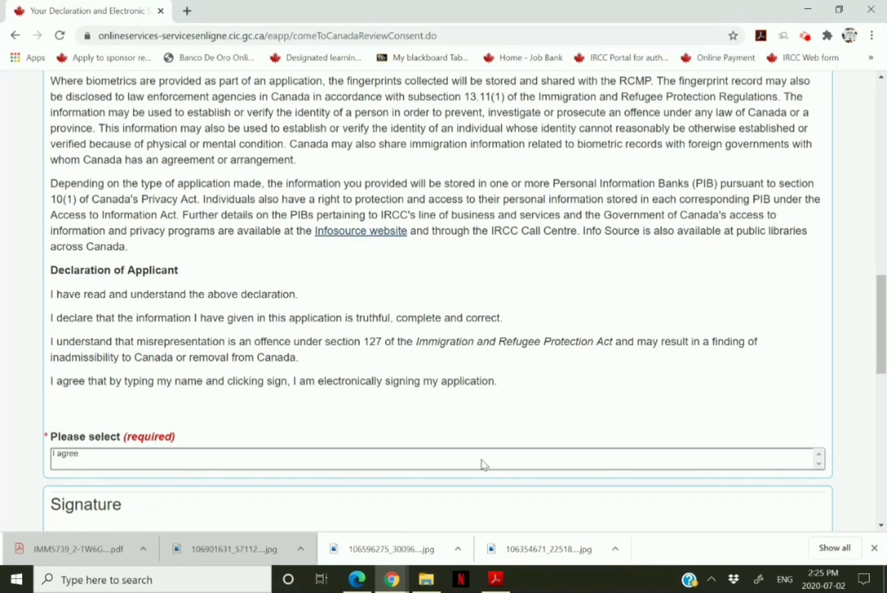
Enter the applicant's given name and last name in the Signature fields
{"action": "scroll", "coordinate": [483, 465], "scroll_direction": "down", "scroll_amount": 4}
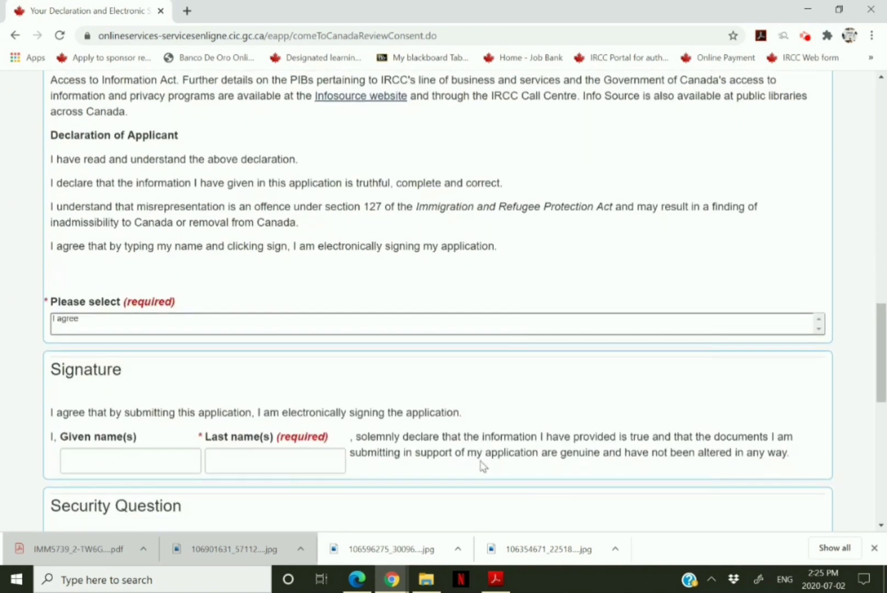
{"action": "left_click", "coordinate": [154, 394]}
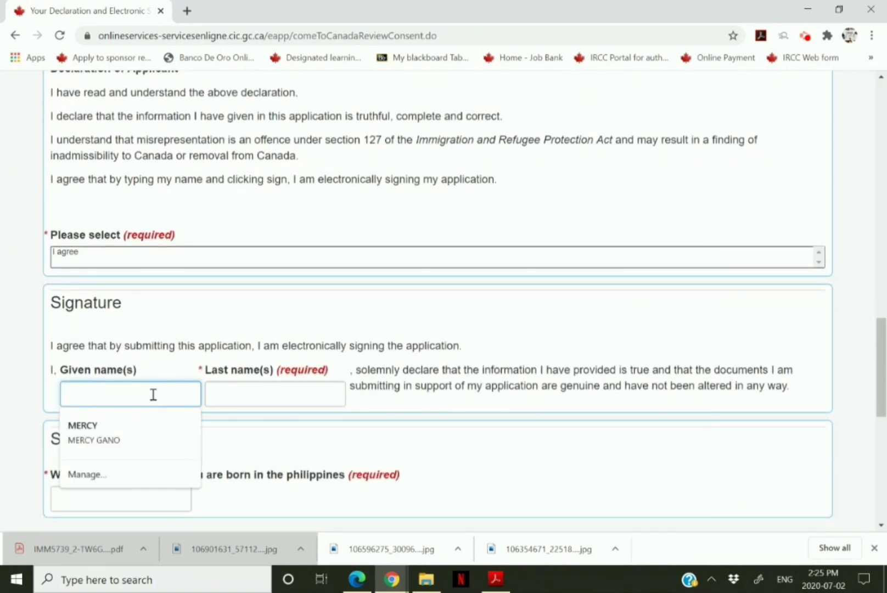
{"action": "type", "text": "SA"}
{"action": "key", "text": "BackSpace"}
{"action": "key", "text": "BackSpace"}
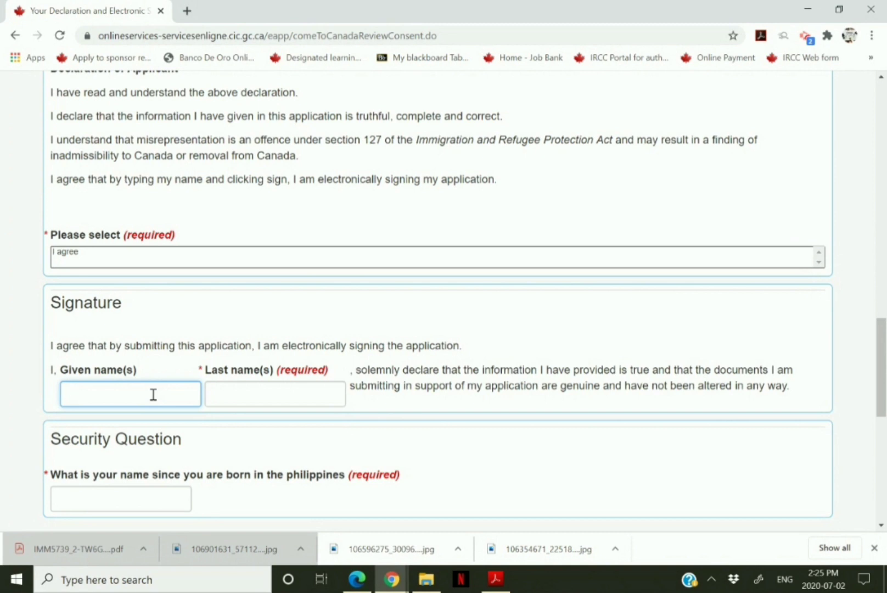
{"action": "left_click", "coordinate": [222, 396]}
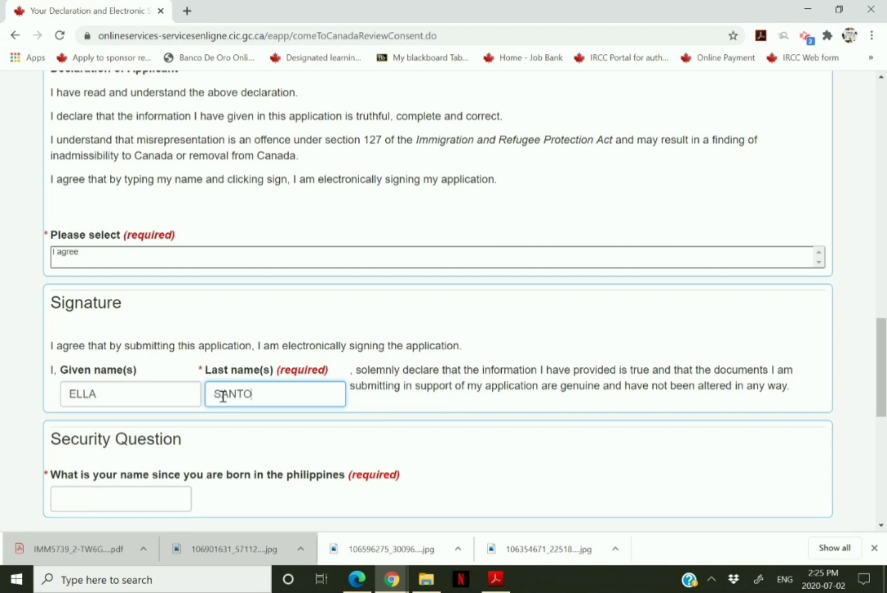
Type the answer to the security question
{"action": "scroll", "coordinate": [223, 397], "scroll_direction": "down", "scroll_amount": 1}
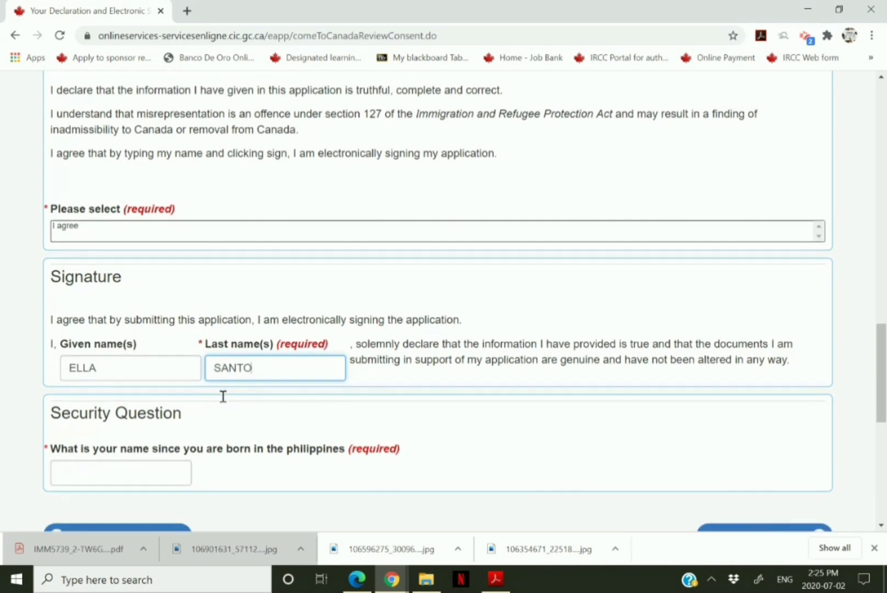
{"action": "left_click", "coordinate": [150, 452]}
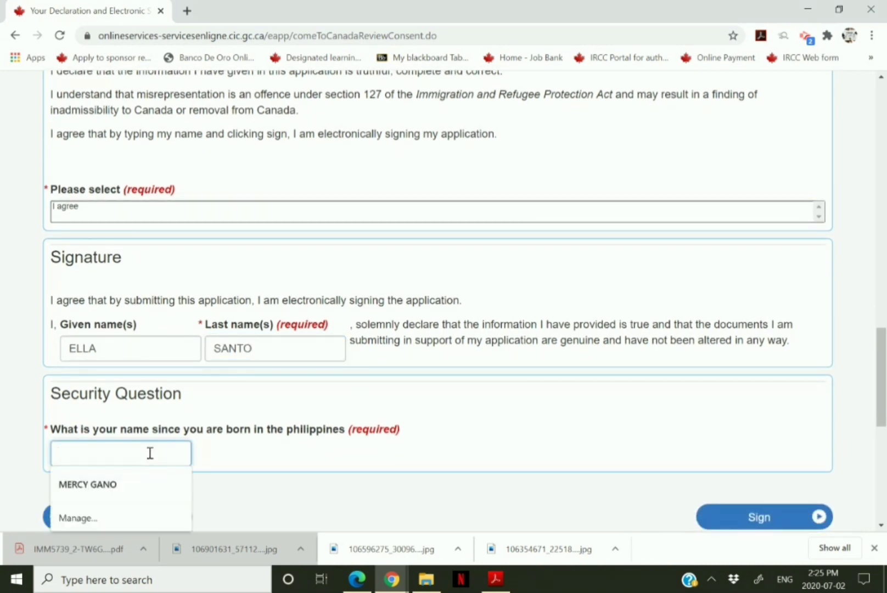
{"action": "scroll", "coordinate": [763, 516], "scroll_direction": "down", "scroll_amount": 1}
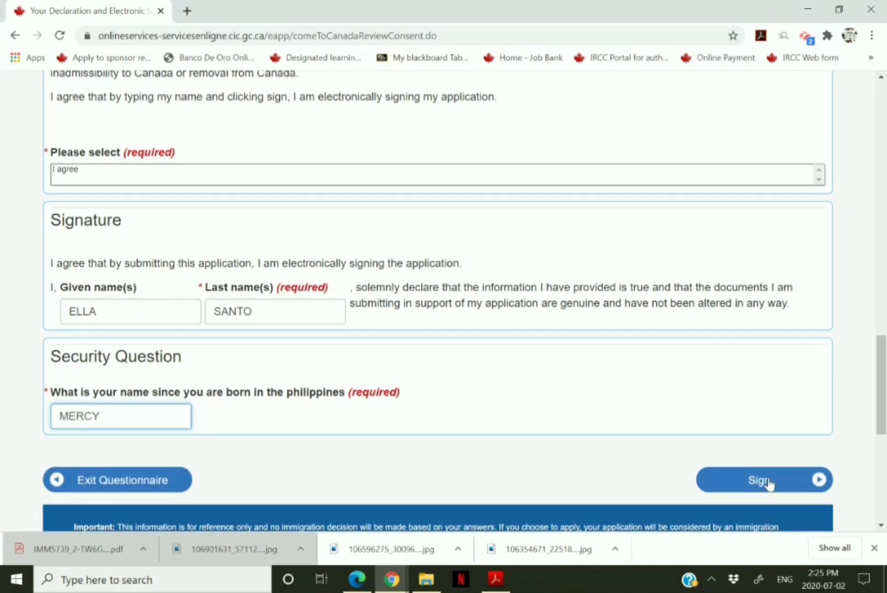
Choose 'I agree' for the declaration after the validation error and sign the application again
{"action": "left_click", "coordinate": [769, 486]}
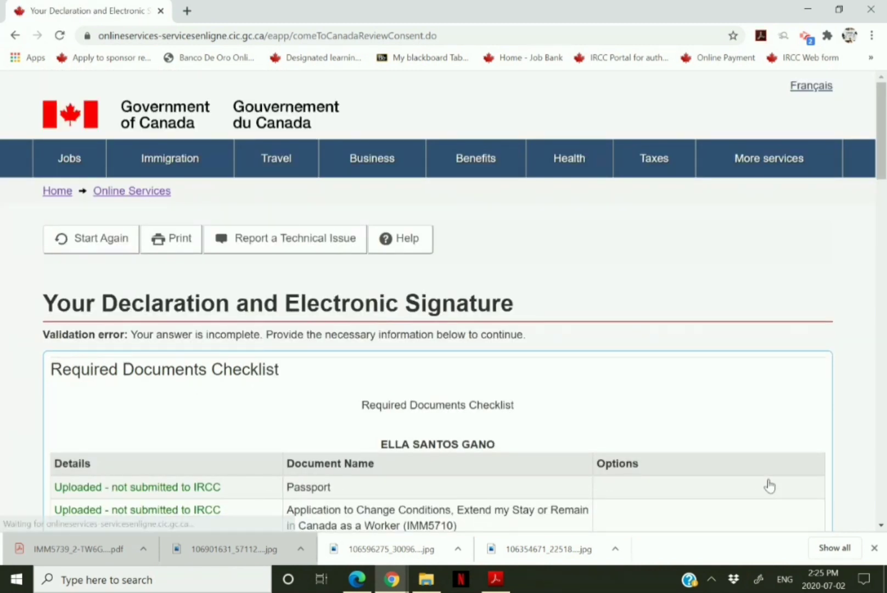
{"action": "scroll", "coordinate": [768, 485], "scroll_direction": "down", "scroll_amount": 4}
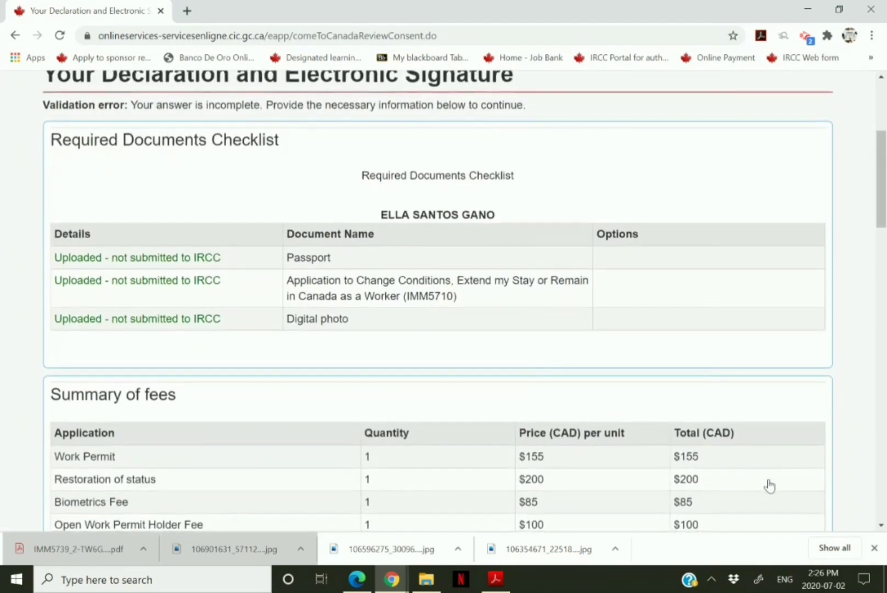
{"action": "scroll", "coordinate": [770, 485], "scroll_direction": "down", "scroll_amount": 1}
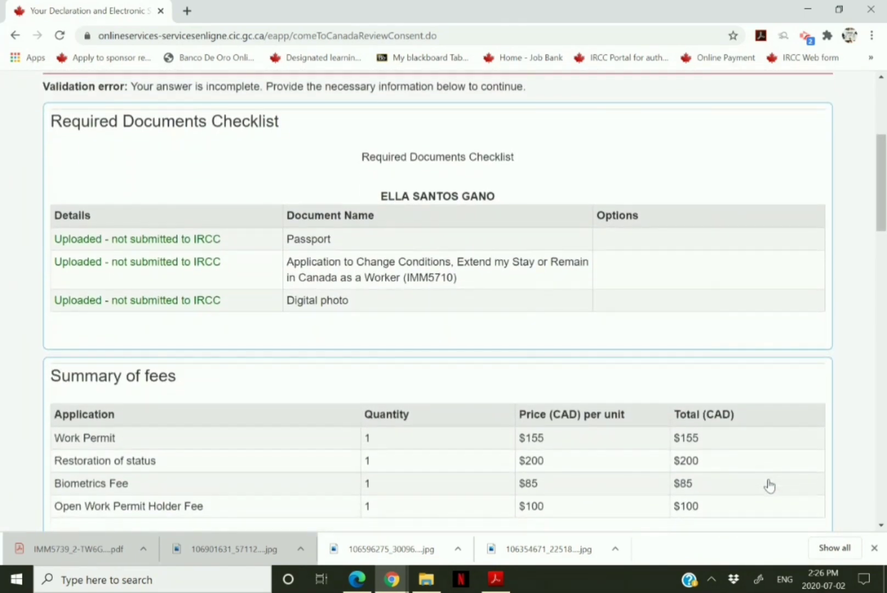
{"action": "scroll", "coordinate": [769, 486], "scroll_direction": "down", "scroll_amount": 12}
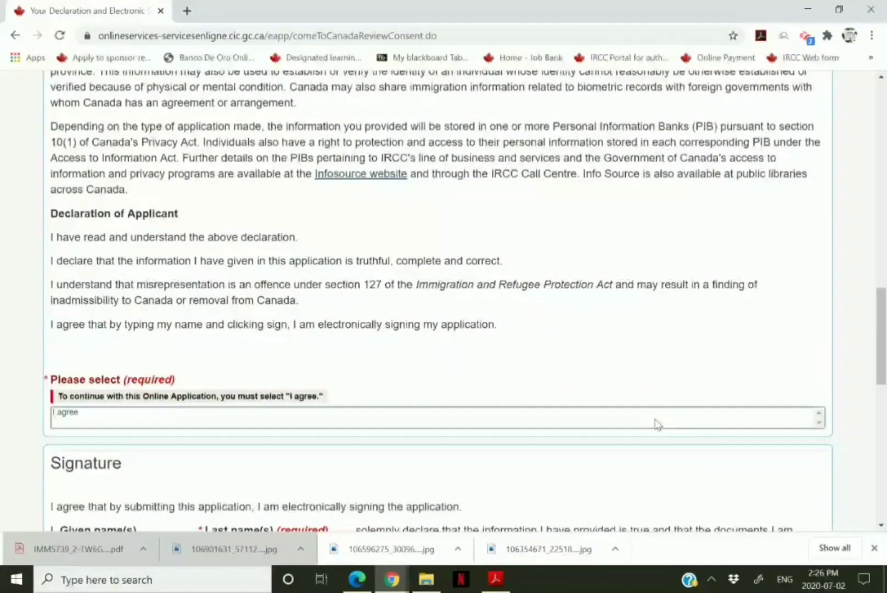
{"action": "left_click", "coordinate": [656, 422]}
{"action": "left_click", "coordinate": [78, 415]}
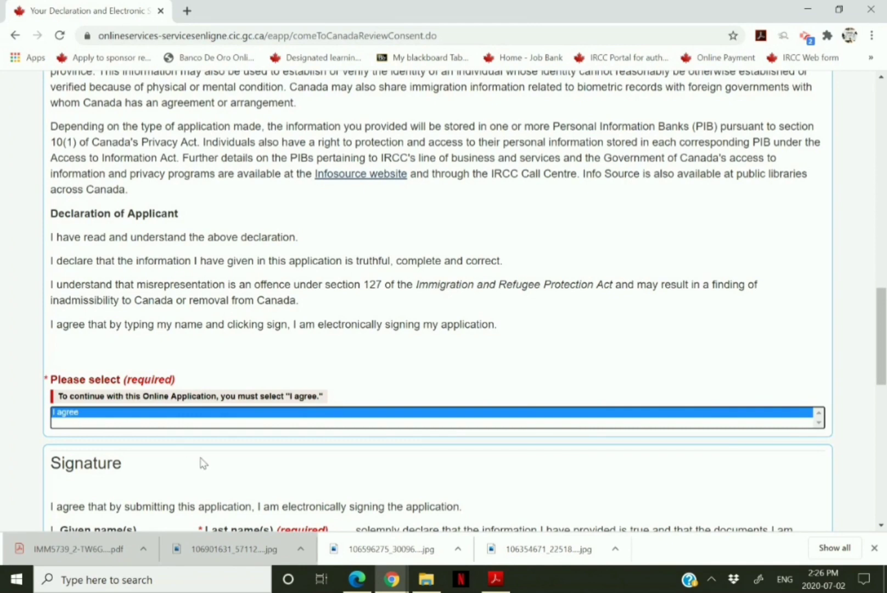
{"action": "scroll", "coordinate": [201, 461], "scroll_direction": "down", "scroll_amount": 5}
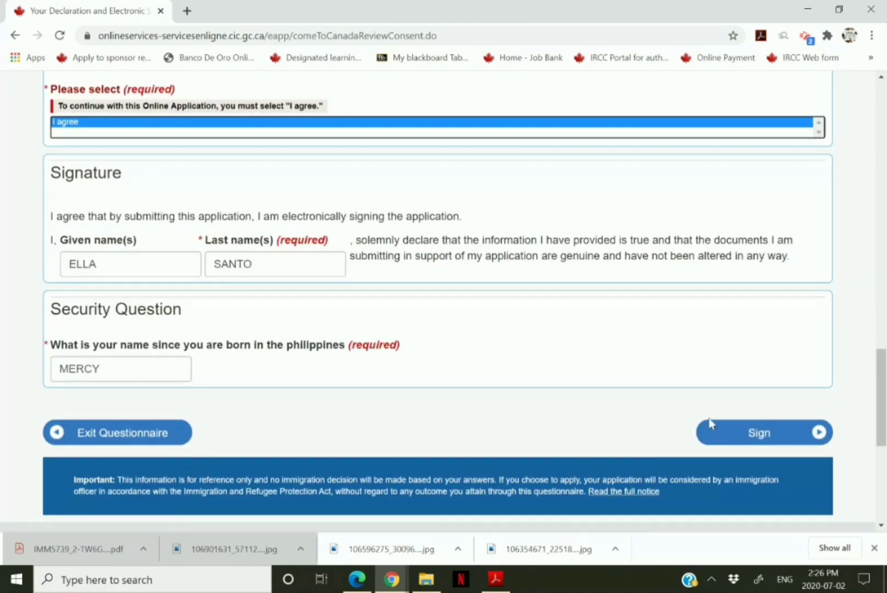
{"action": "left_click", "coordinate": [730, 435]}
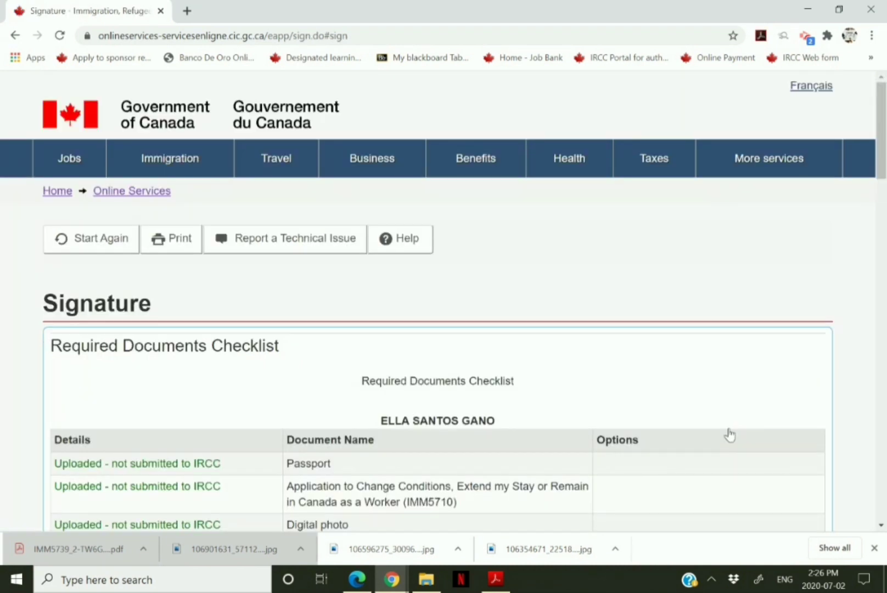
Transmit the signed application from the Signature page
{"action": "scroll", "coordinate": [730, 435], "scroll_direction": "down", "scroll_amount": 5}
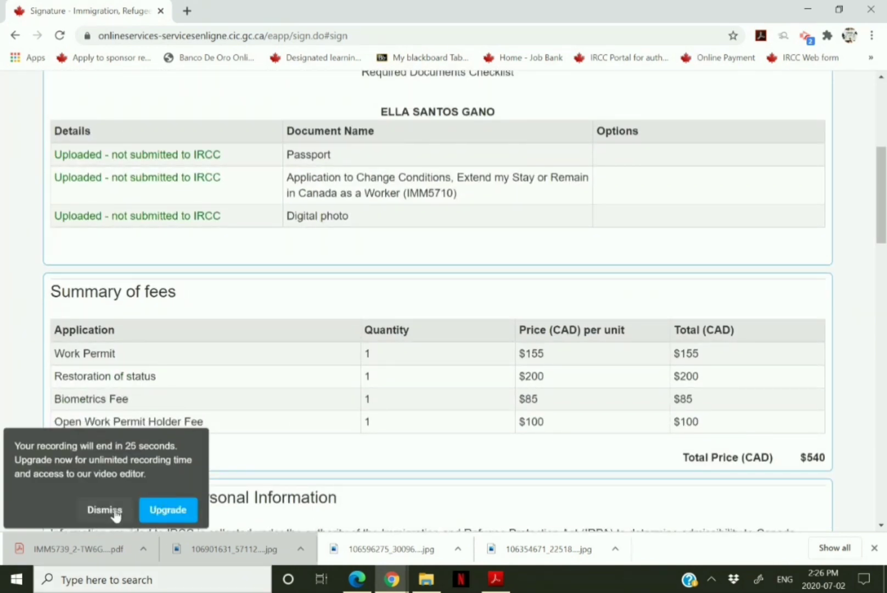
{"action": "scroll", "coordinate": [481, 426], "scroll_direction": "down", "scroll_amount": 2}
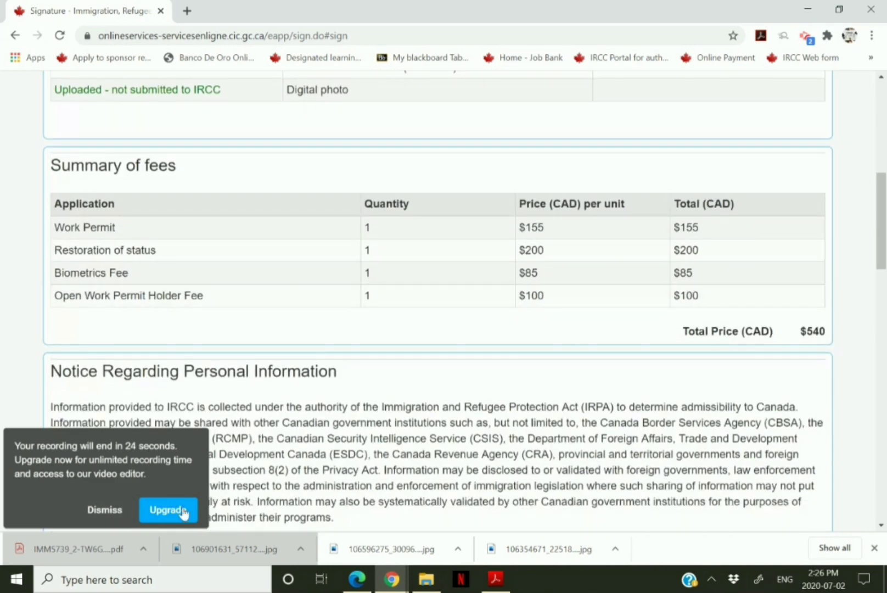
{"action": "left_click", "coordinate": [118, 510]}
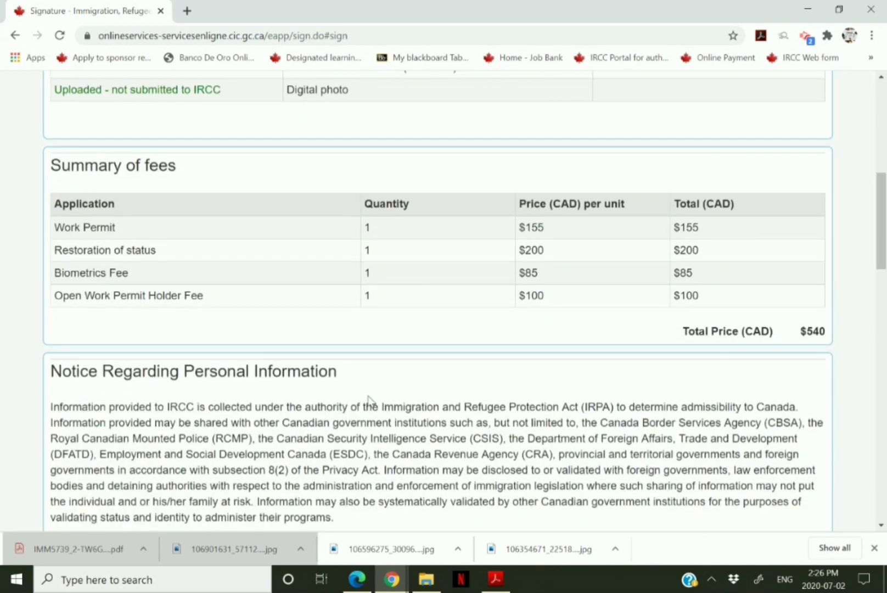
{"action": "scroll", "coordinate": [369, 395], "scroll_direction": "down", "scroll_amount": 3}
{"action": "scroll", "coordinate": [369, 395], "scroll_direction": "down", "scroll_amount": 5}
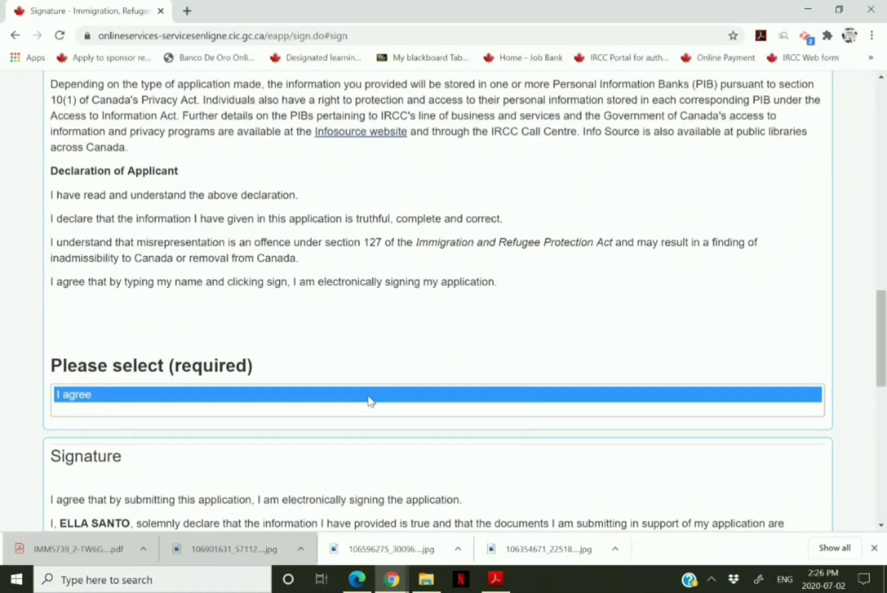
{"action": "scroll", "coordinate": [369, 398], "scroll_direction": "down", "scroll_amount": 5}
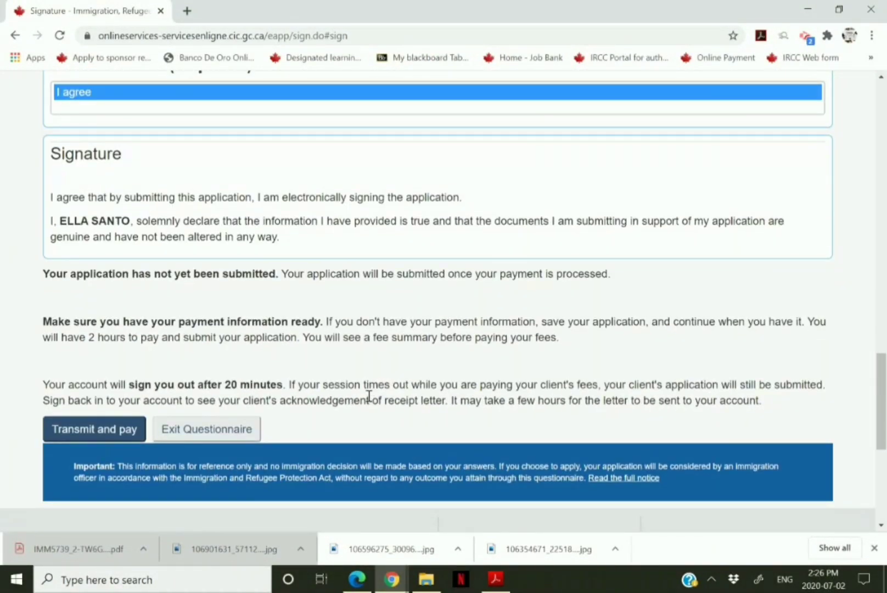
{"action": "left_click", "coordinate": [85, 433]}
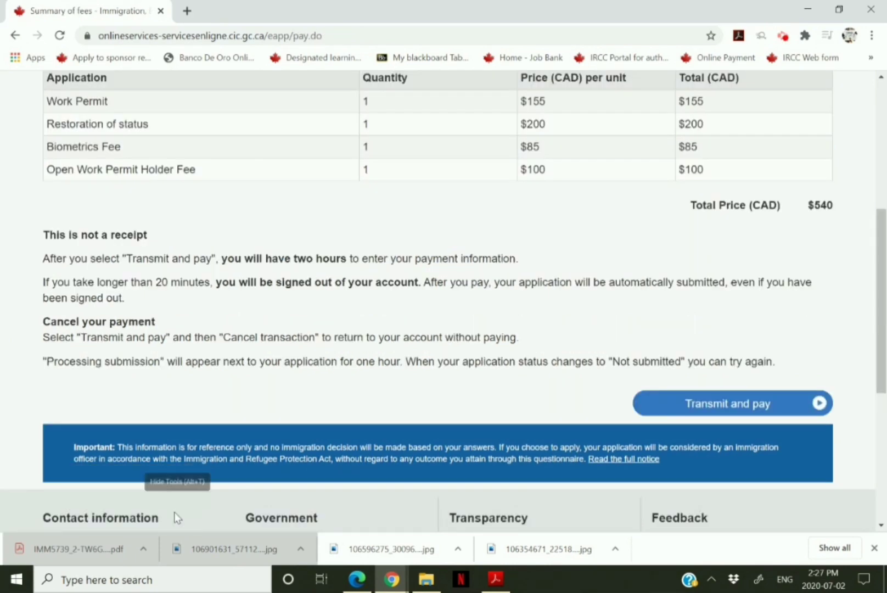
Review the $540 summary of fees and proceed to the payment page
{"action": "scroll", "coordinate": [360, 276], "scroll_direction": "up", "scroll_amount": 1}
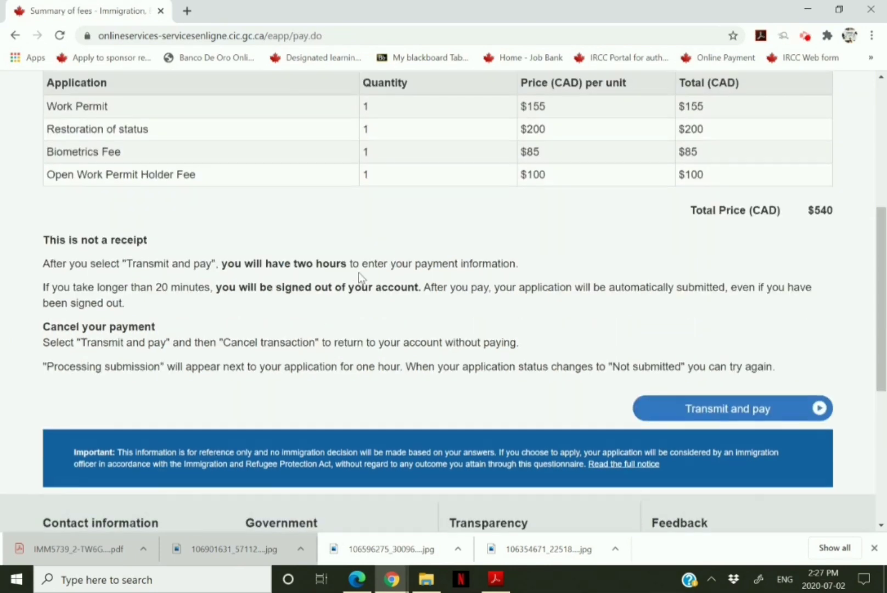
{"action": "scroll", "coordinate": [359, 272], "scroll_direction": "up", "scroll_amount": 1}
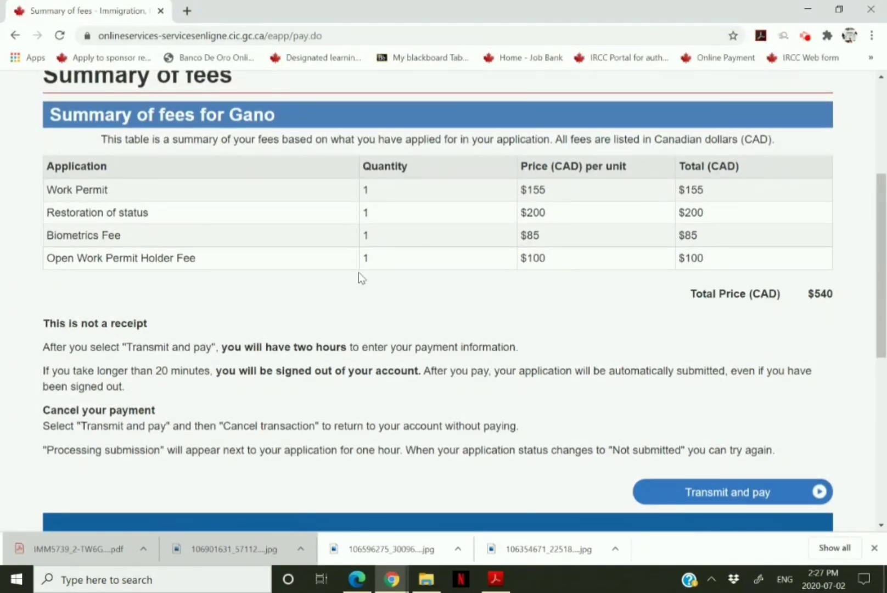
{"action": "scroll", "coordinate": [358, 272], "scroll_direction": "up", "scroll_amount": 3}
{"action": "scroll", "coordinate": [358, 272], "scroll_direction": "down", "scroll_amount": 3}
{"action": "scroll", "coordinate": [358, 268], "scroll_direction": "down", "scroll_amount": 3}
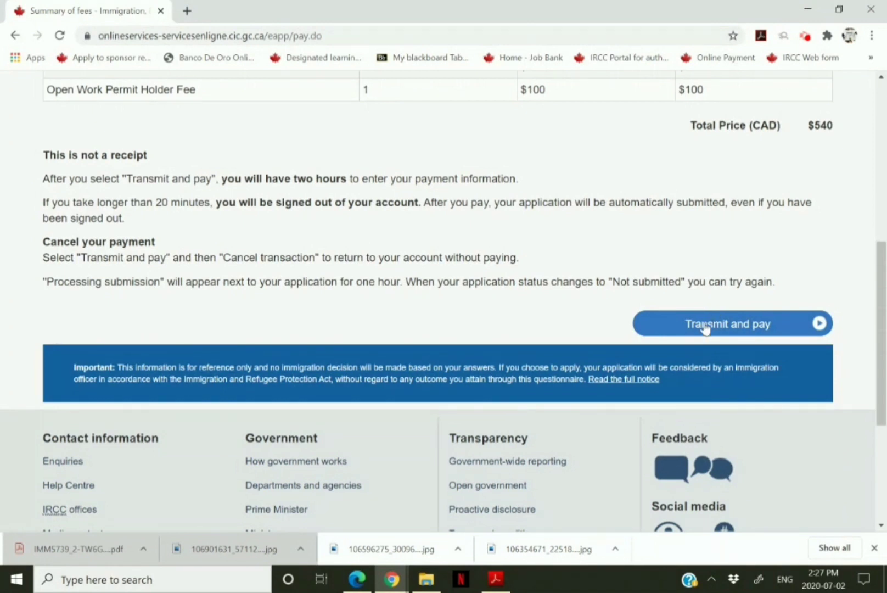
{"action": "left_click", "coordinate": [705, 326]}
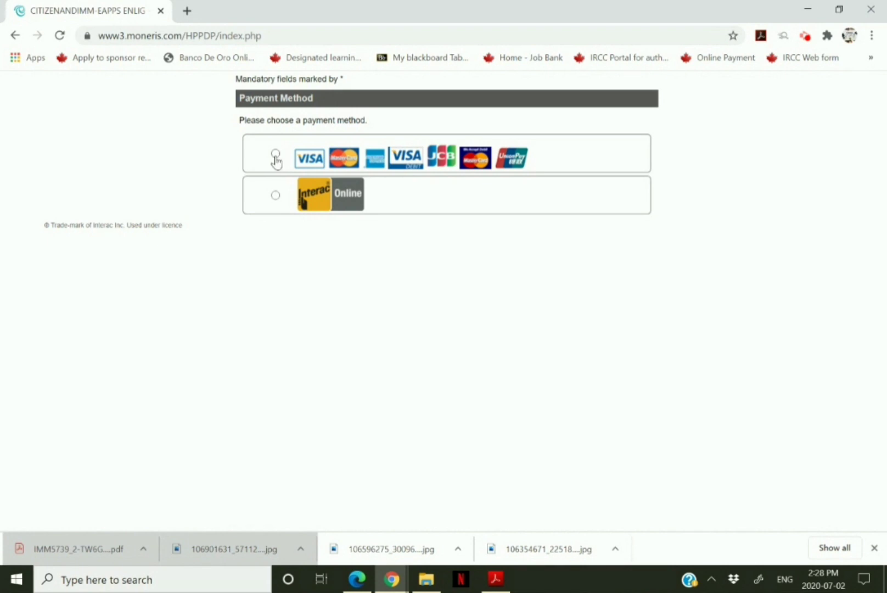
Choose credit card to pay the $540.00 fee, after briefly trying Interac Online
{"action": "left_click", "coordinate": [275, 155]}
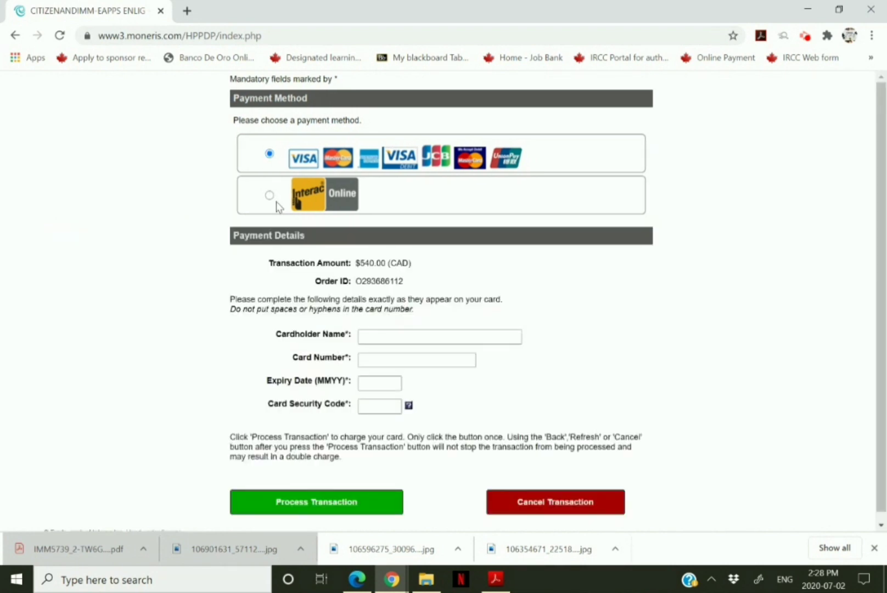
{"action": "left_click", "coordinate": [269, 197]}
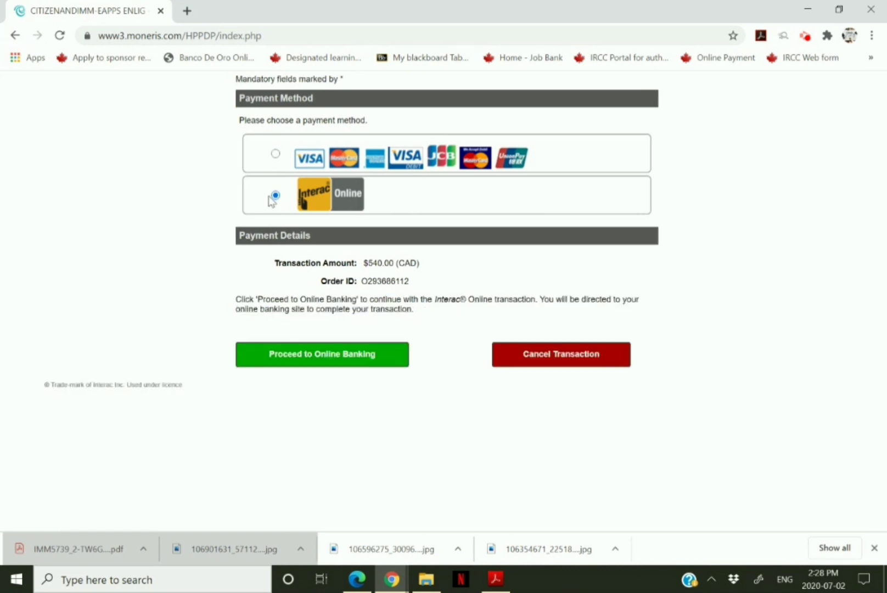
{"action": "left_click", "coordinate": [276, 154]}
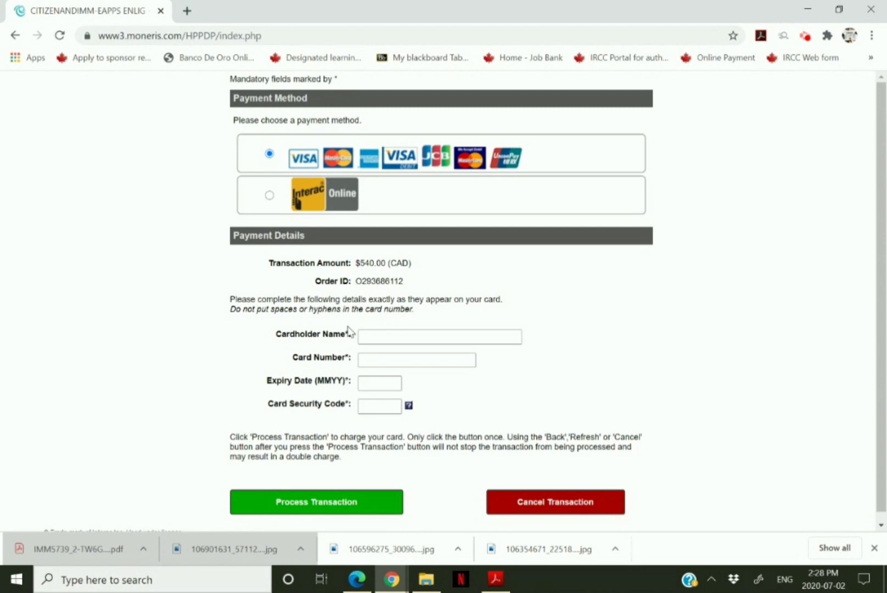
{"action": "scroll", "coordinate": [349, 332], "scroll_direction": "down", "scroll_amount": 1}
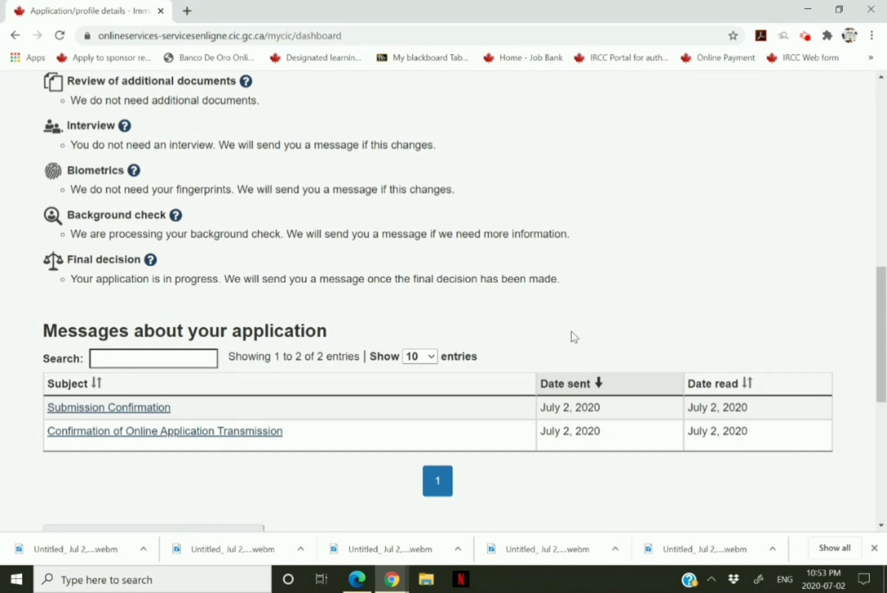
{"action": "scroll", "coordinate": [571, 332], "scroll_direction": "down", "scroll_amount": 2}
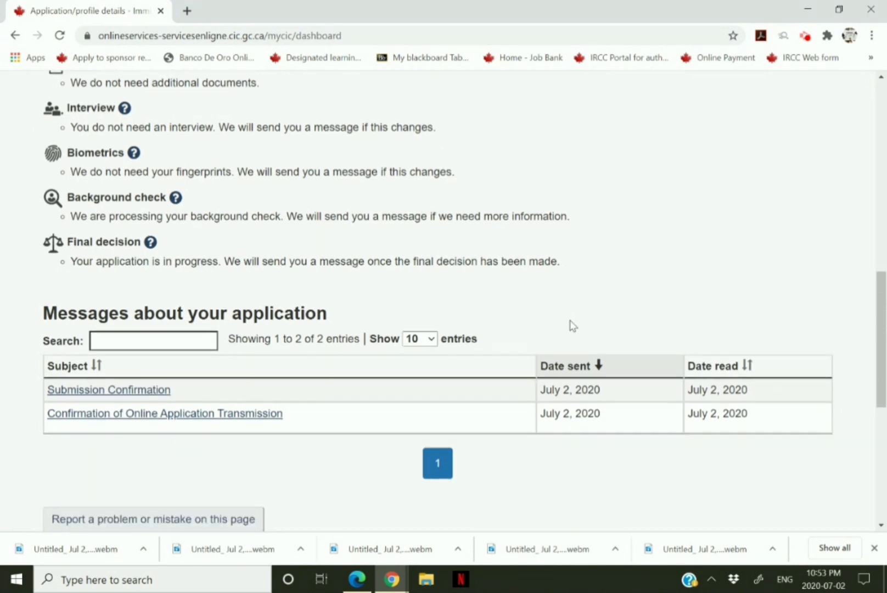